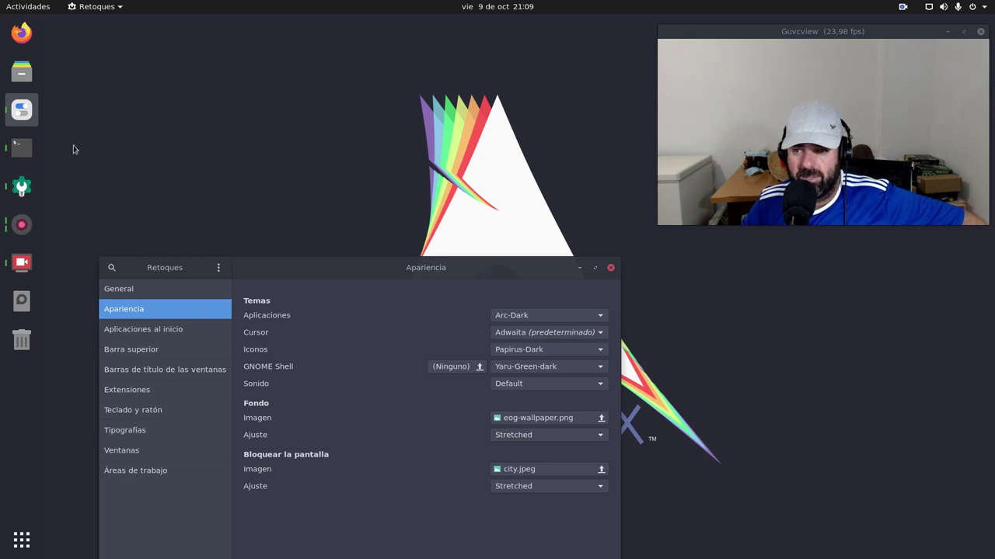
Search the activities overview for "sof" and open the Añadir/Quitar software application.
key("super")
left_click(435, 34)
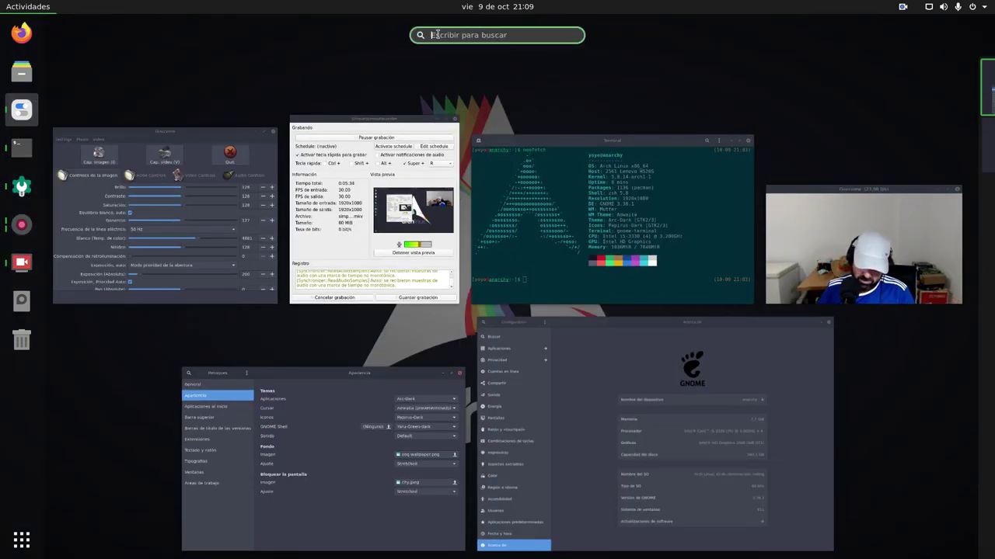
type("sof")
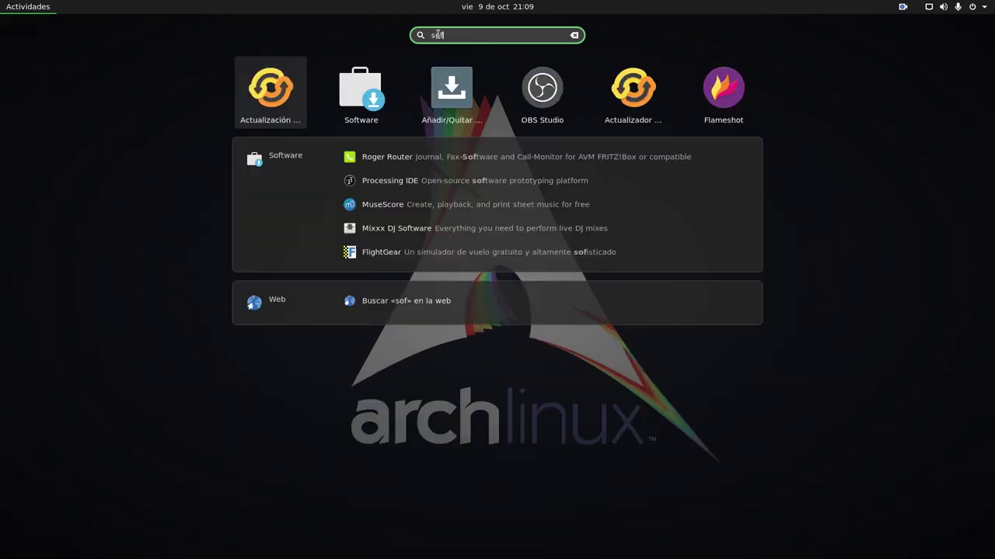
left_click(450, 88)
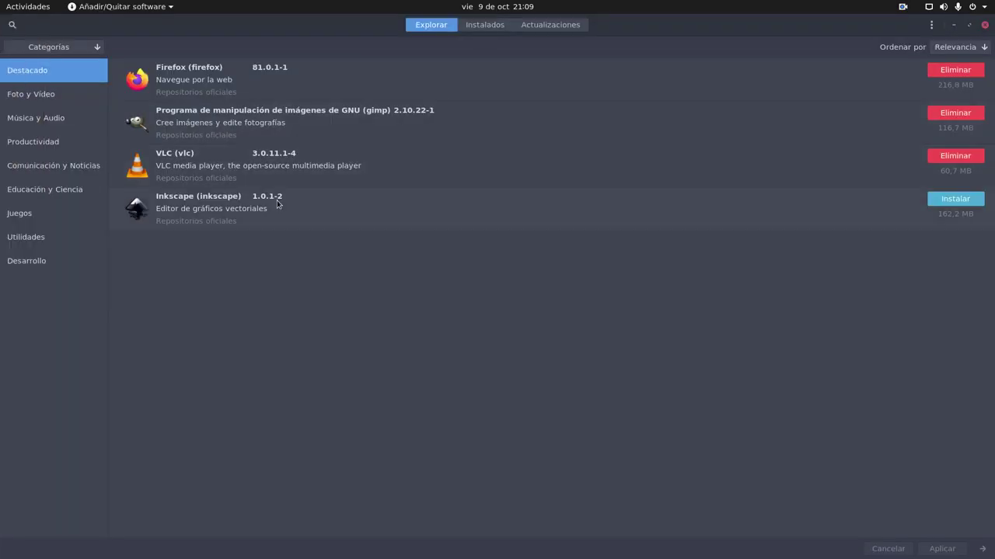
Restore the maximized package manager to a floating window and try to add its application to the dock favorites.
left_click(968, 24)
right_click(31, 307)
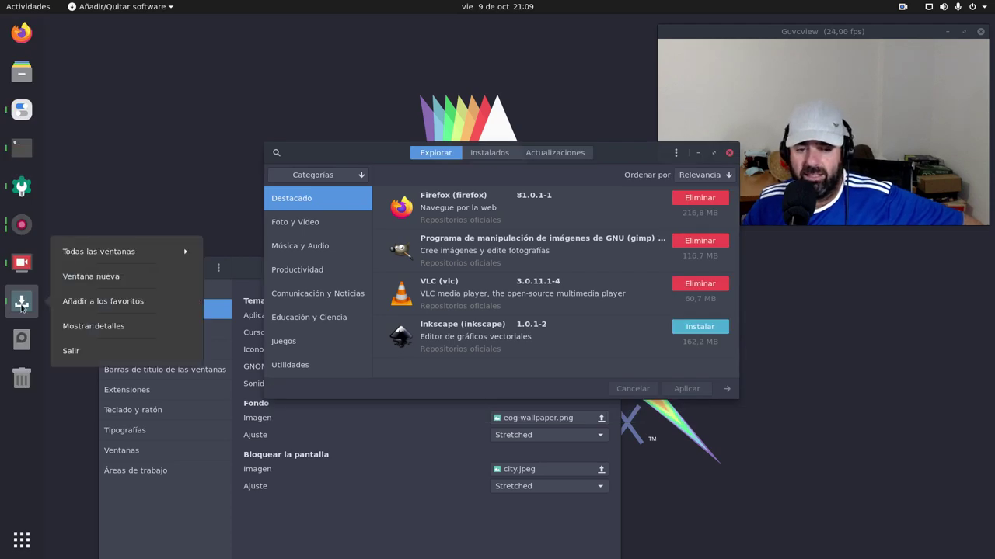
left_click(86, 301)
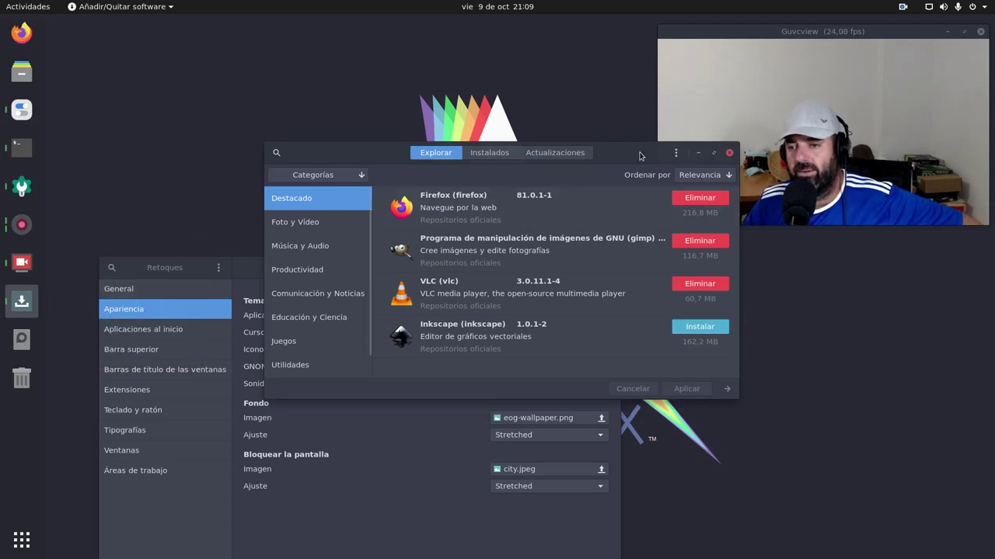
Enlarge the package manager window and reposition it over the upper part of the Retoques window.
left_click_drag(638, 155, 470, 55)
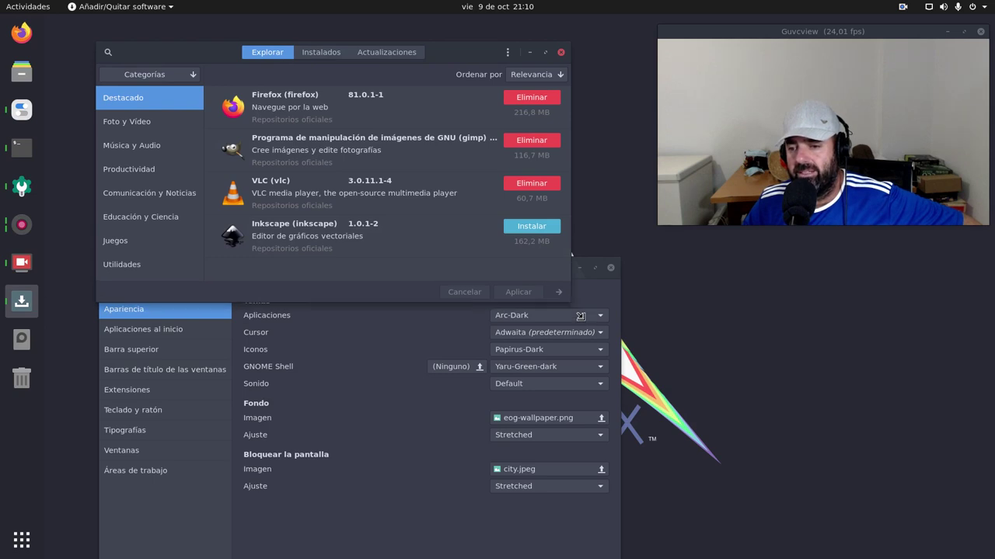
left_click_drag(573, 298, 782, 412)
left_click_drag(568, 62, 538, 117)
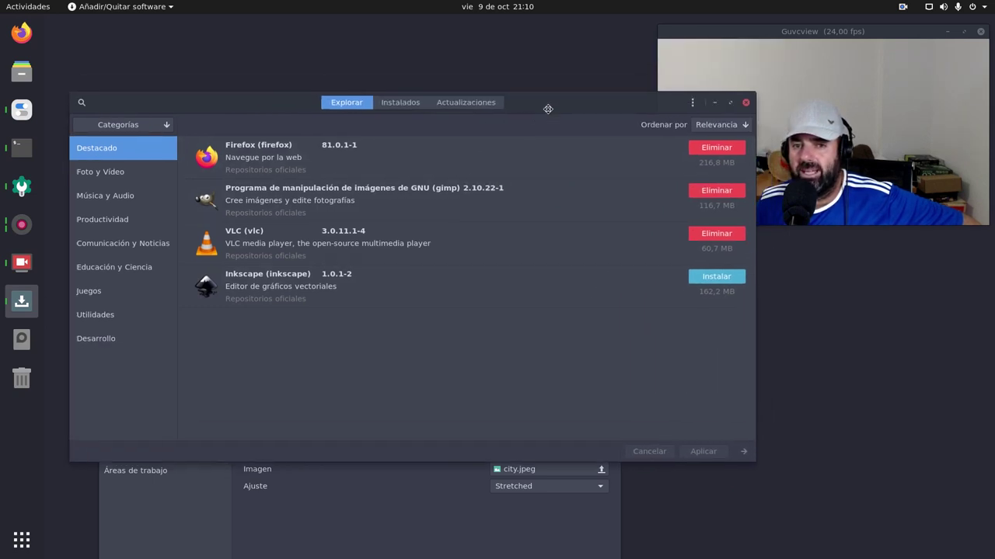
Search the packages for "arc", view the details of arc-gtk-theme, and close the package manager.
left_click(78, 107)
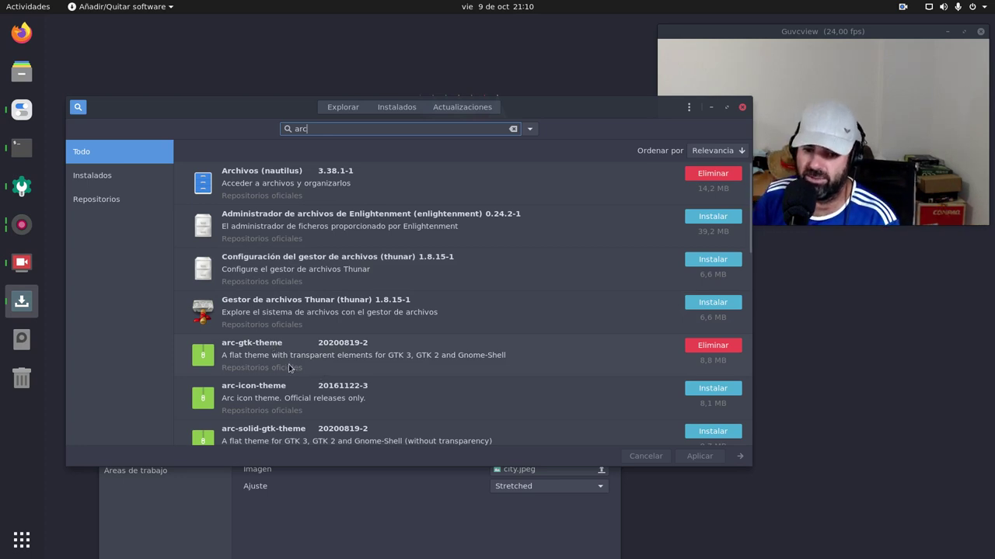
left_click(263, 344)
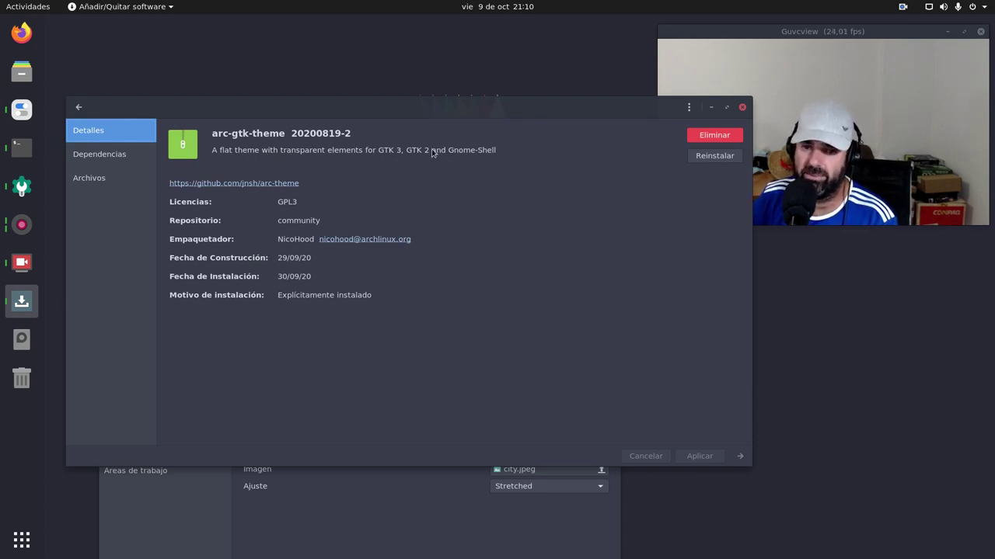
left_click(79, 107)
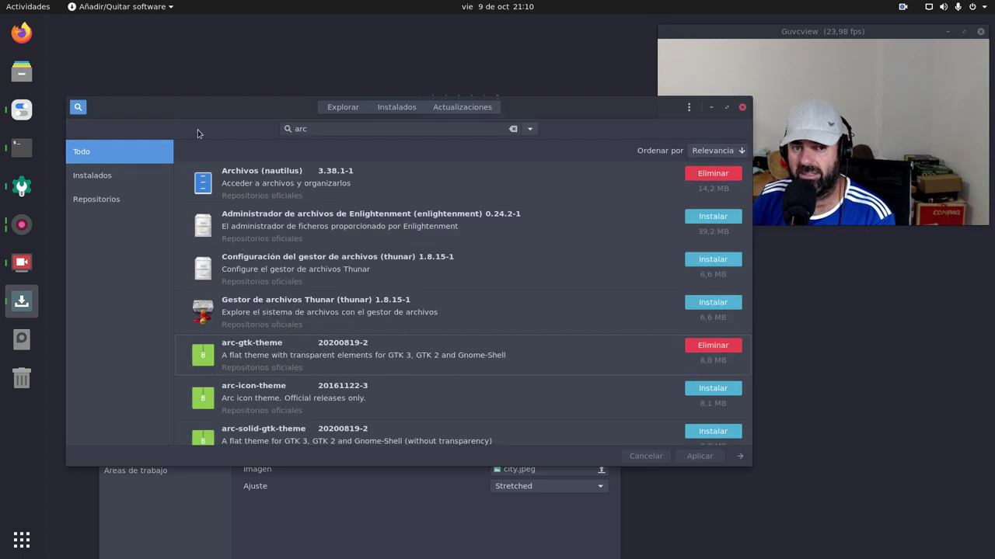
left_click(742, 108)
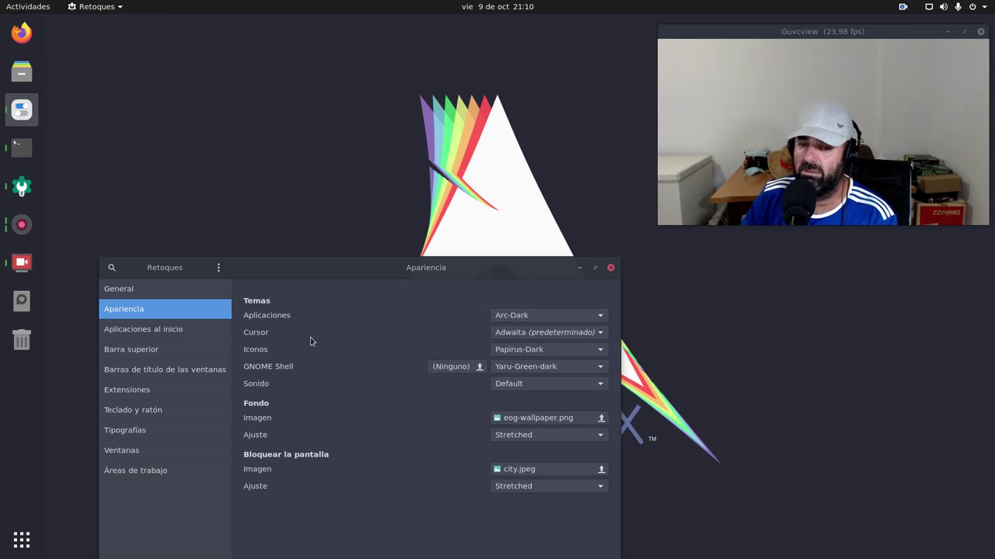
Reposition the Retoques window and examine the available icon themes without changing the selection.
left_click_drag(478, 269, 473, 198)
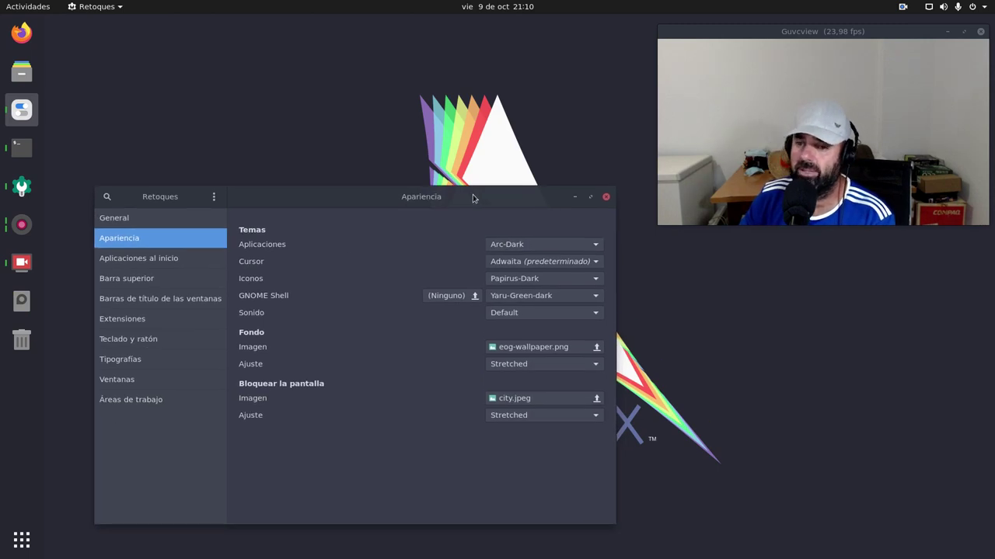
left_click(504, 283)
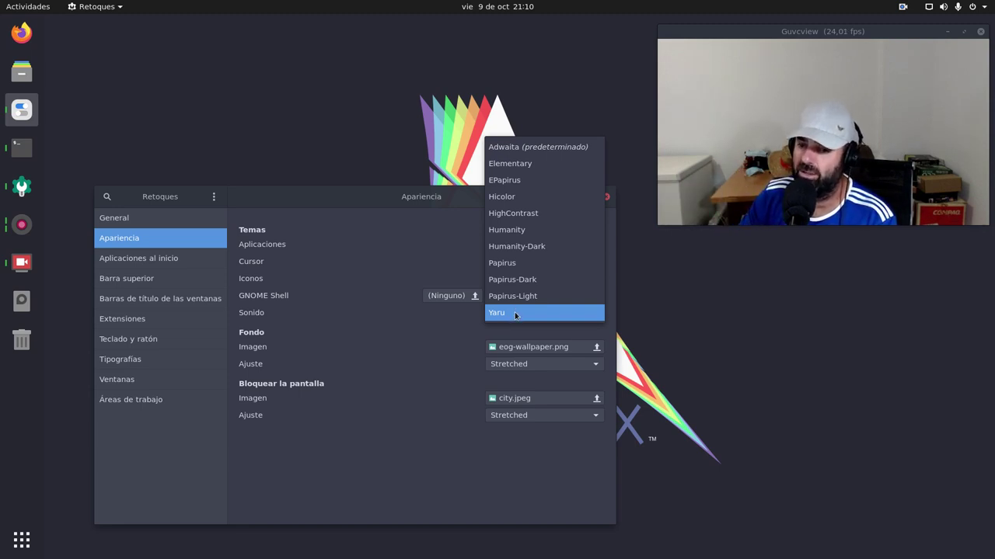
left_click(482, 474)
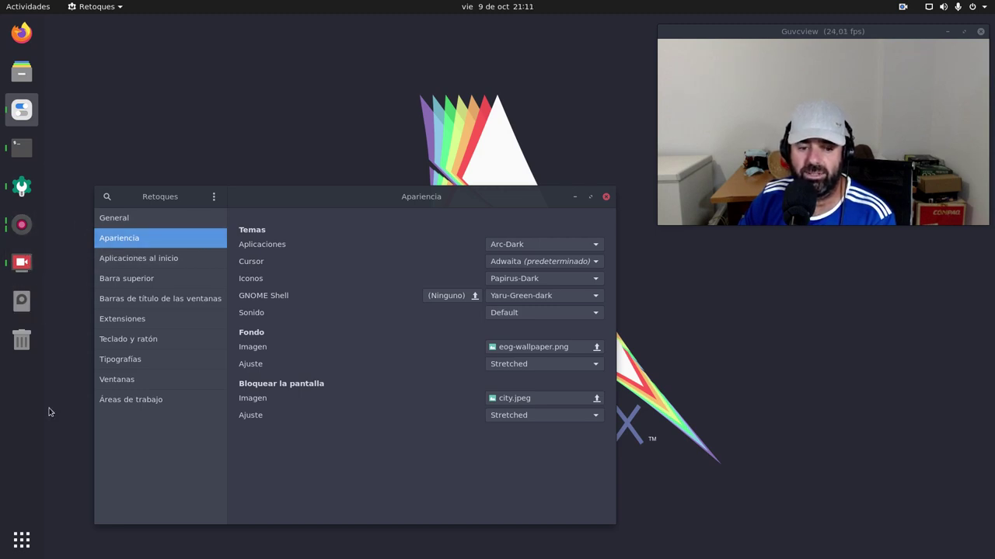
left_click_drag(314, 202, 358, 257)
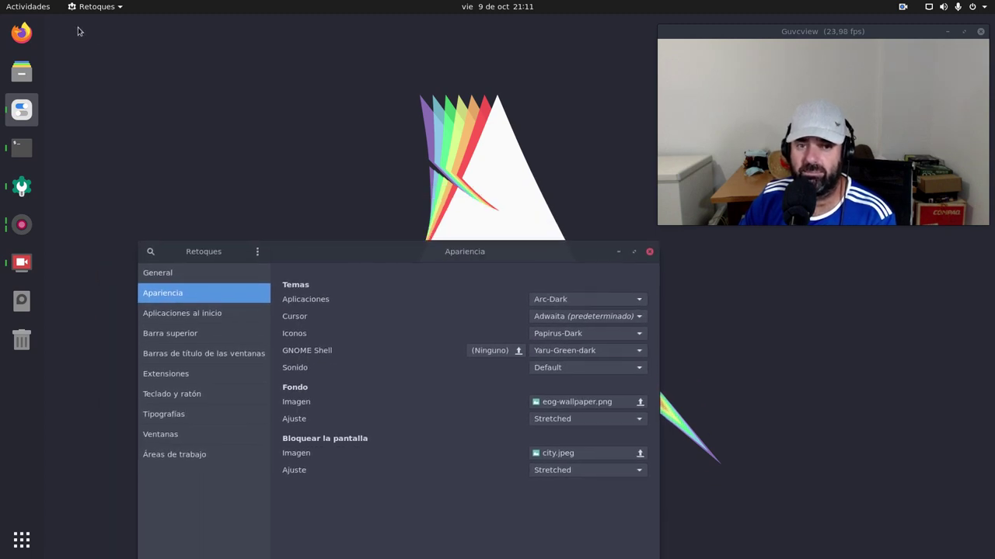
Reopen Añadir/Quitar software by searching for "s" in the activities overview.
mouse_move(1, 1)
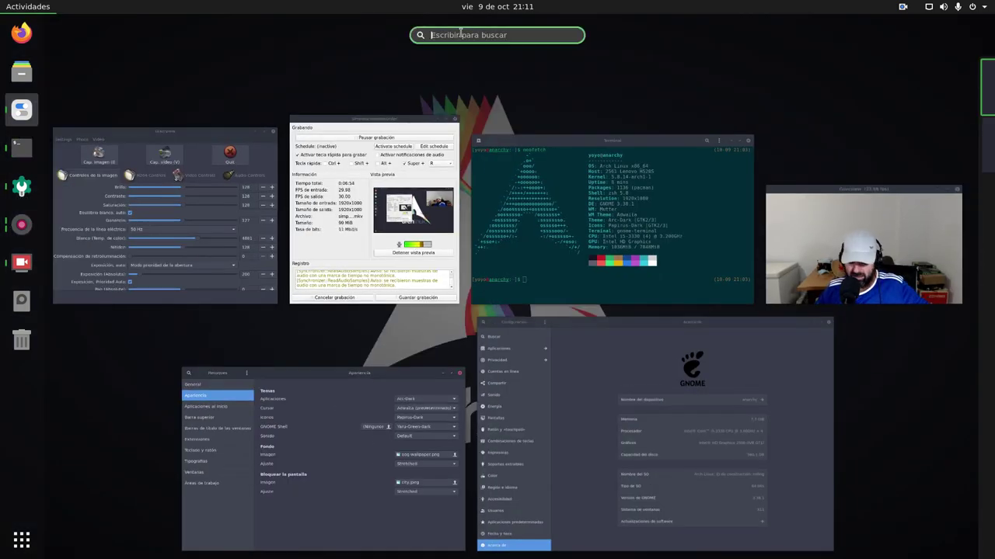
type("a")
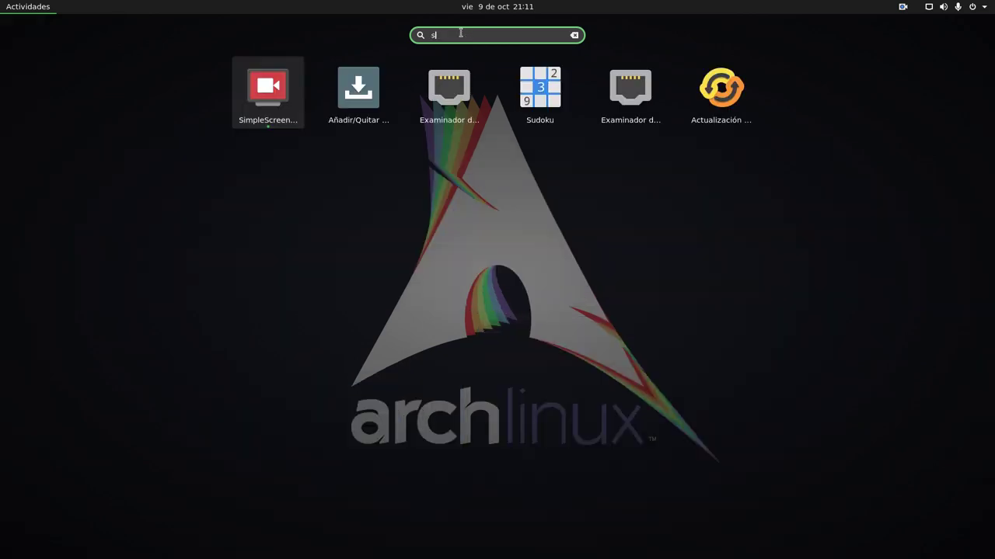
left_click(358, 94)
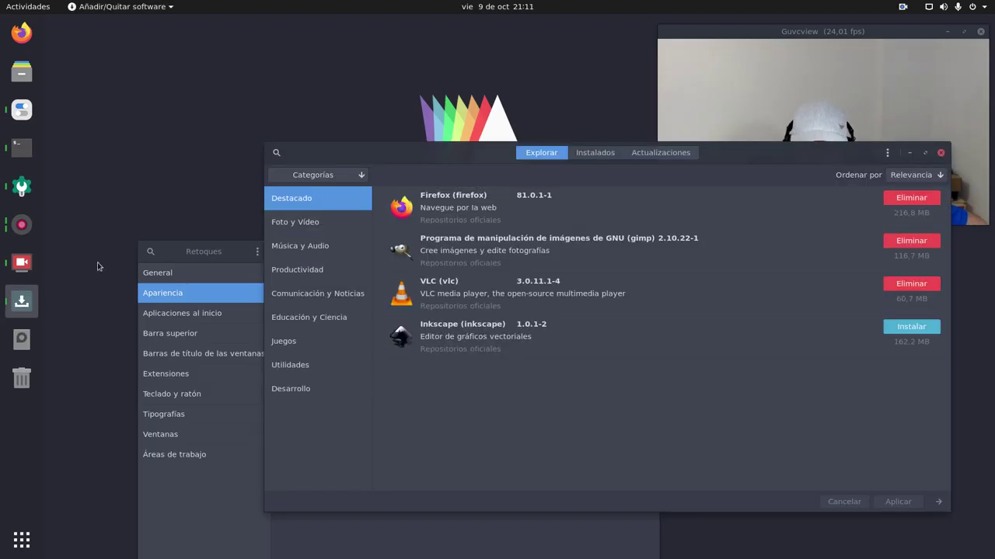
Try again to add Añadir/Quitar software to the dock favorites and move its window up over Retoques.
right_click(33, 307)
left_click(84, 302)
right_click(27, 313)
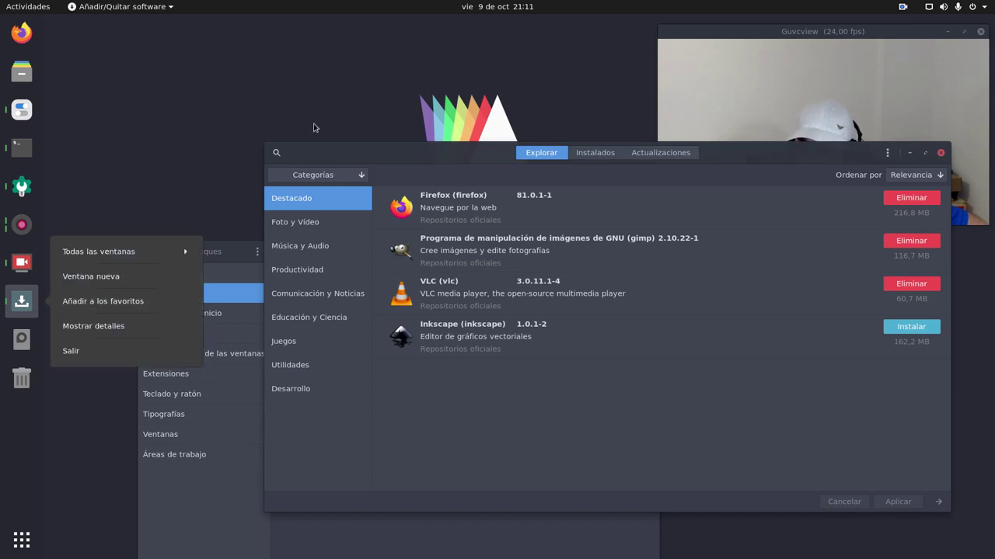
left_click(427, 161)
left_click_drag(426, 161, 309, 84)
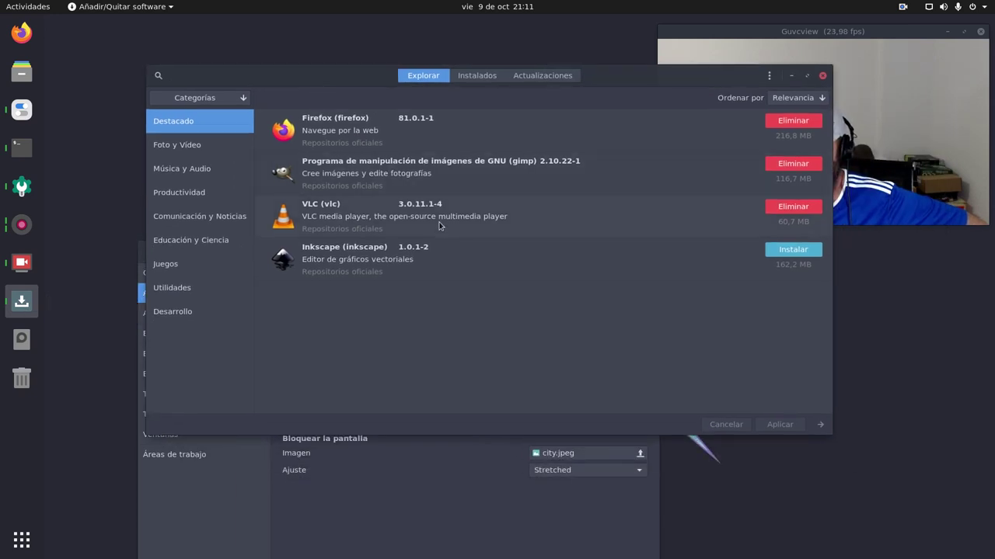
Search the packages for "papi" to check papirus-icon-theme, and minimize the package manager.
left_click(158, 75)
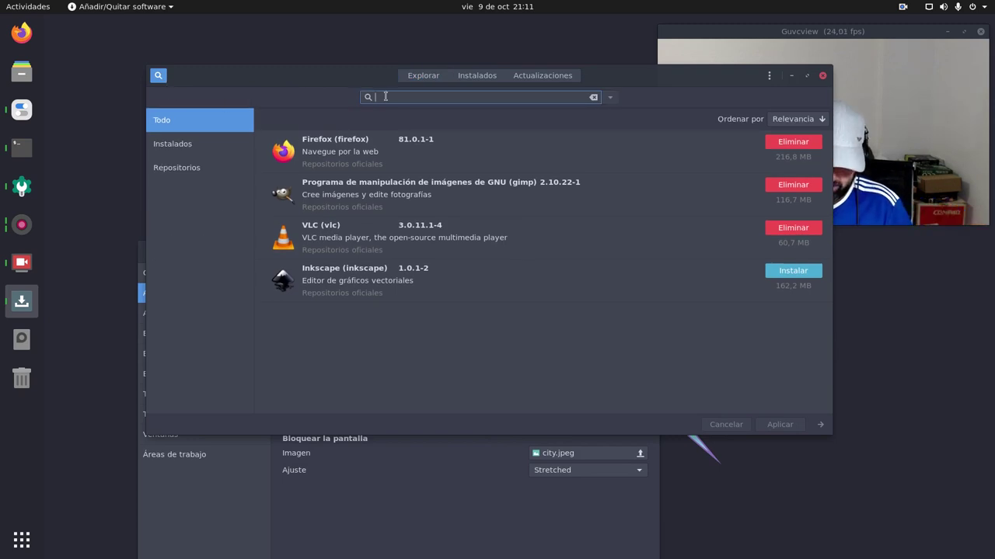
type("ppa")
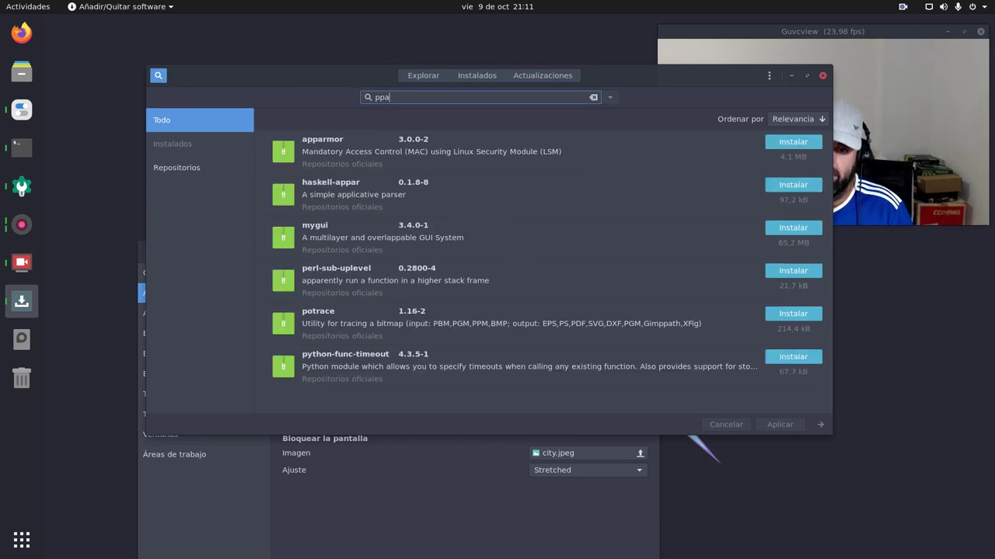
key("BackSpace")
key("BackSpace")
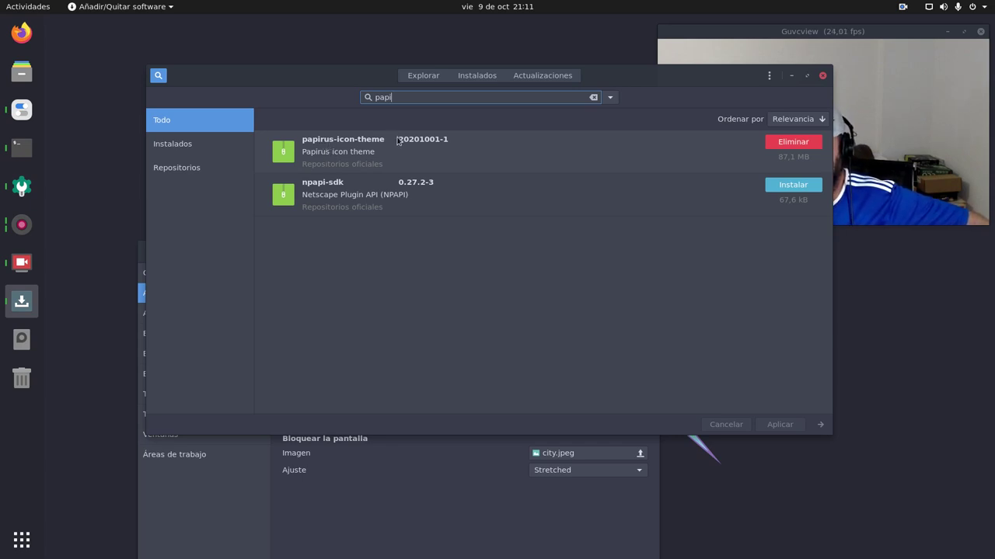
left_click(792, 77)
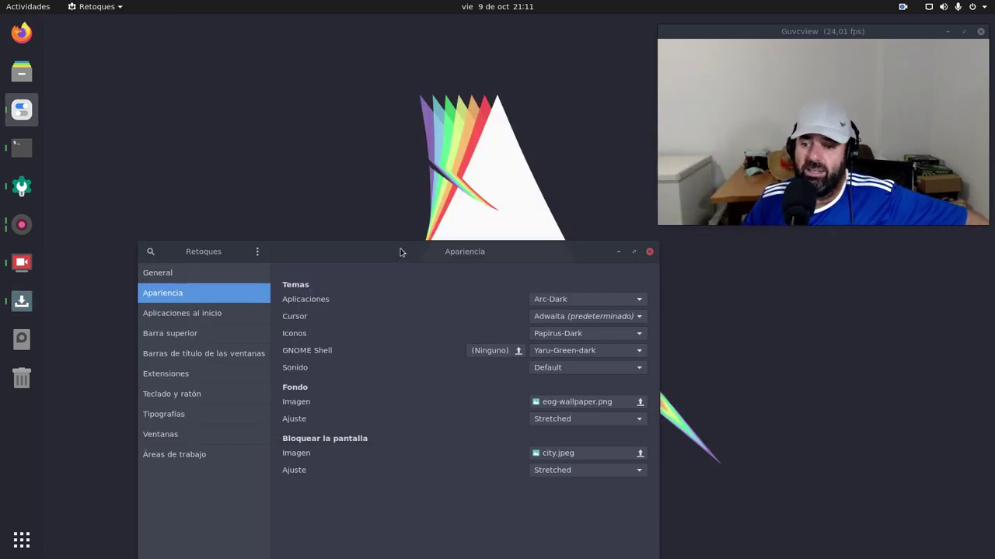
Move the Retoques window up, browse the GNOME Shell themes, and select Yaru-Green-dark.
left_click_drag(397, 249, 382, 180)
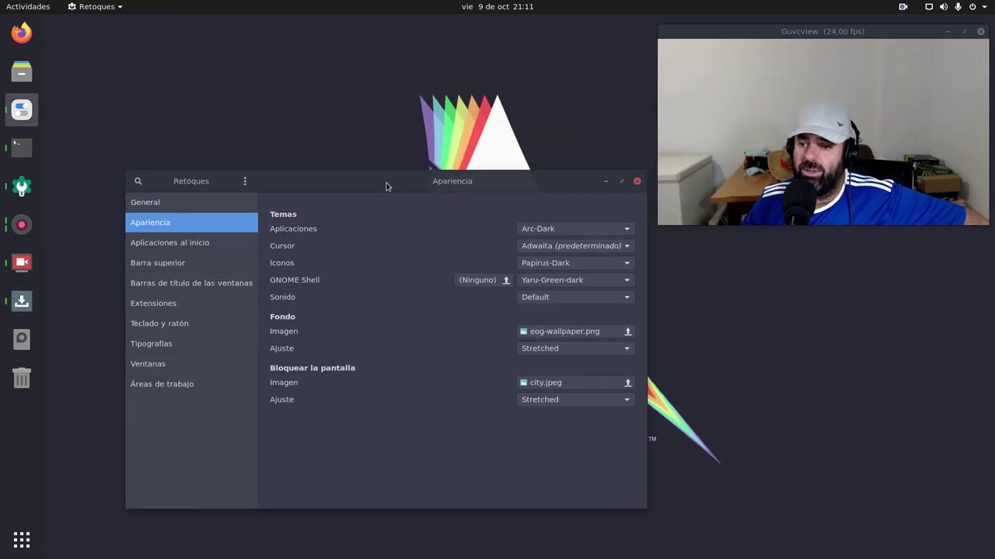
left_click(570, 282)
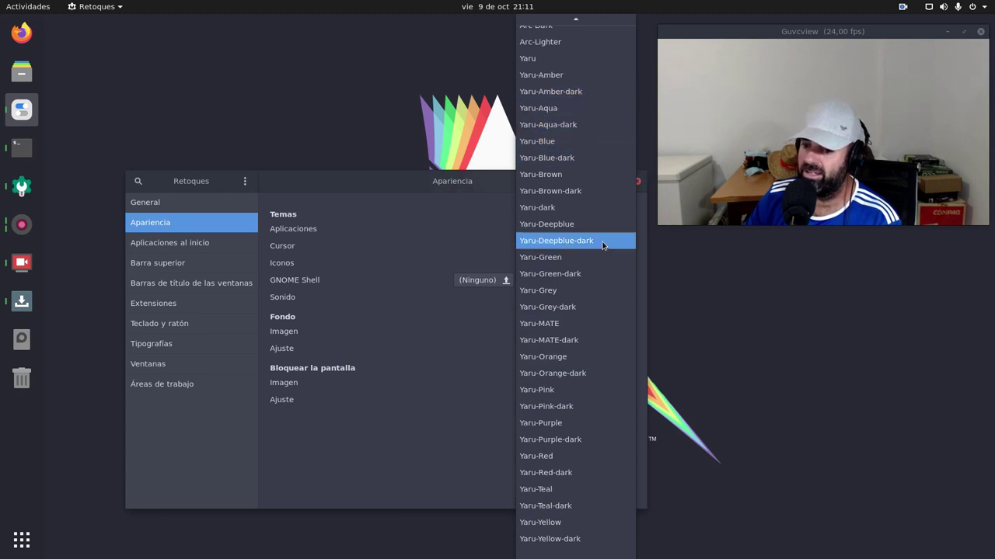
scroll(602, 250, "up", 5)
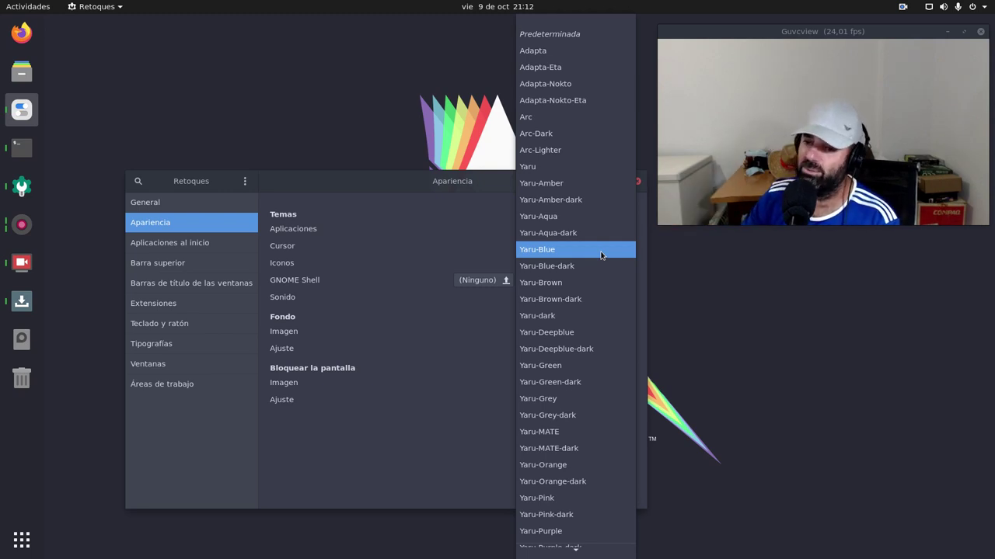
scroll(538, 466, "down", 2)
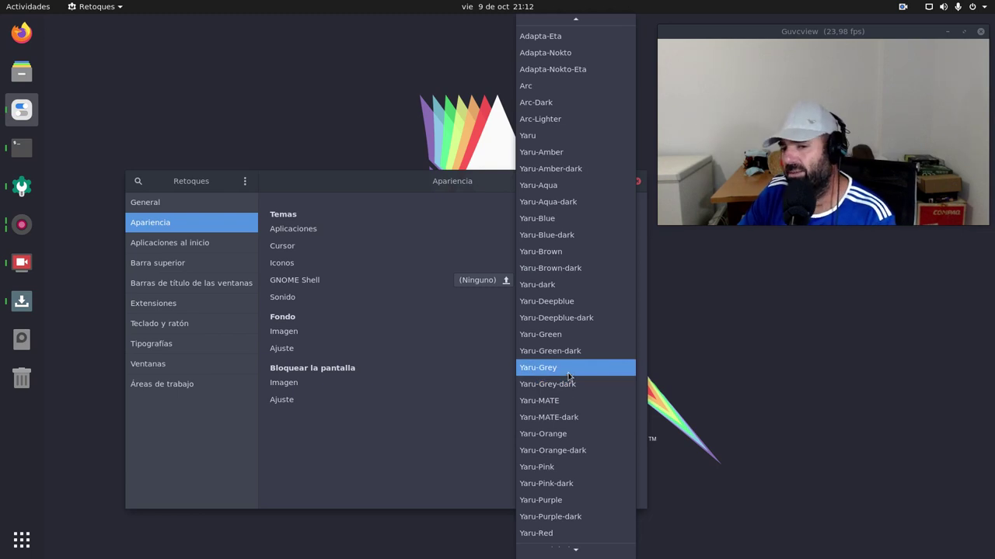
left_click(577, 350)
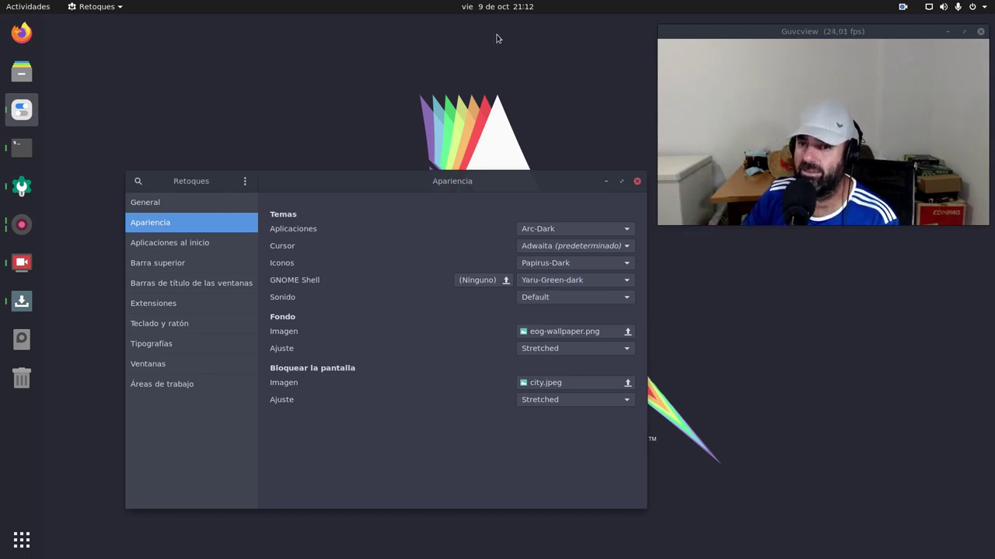
Inspect how the shell theme styles the calendar and notification area and the system menu, and close both.
left_click(495, 7)
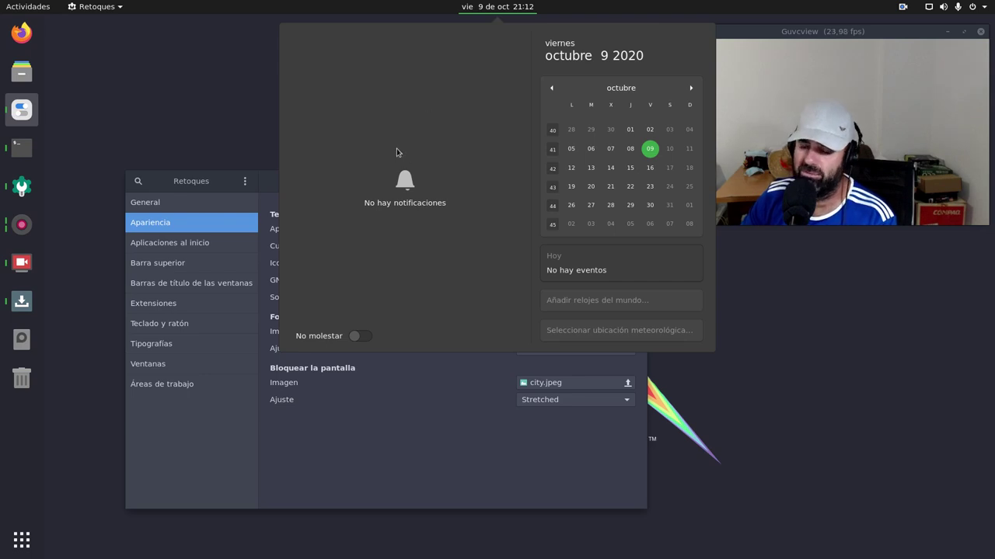
left_click(93, 7)
left_click(396, 58)
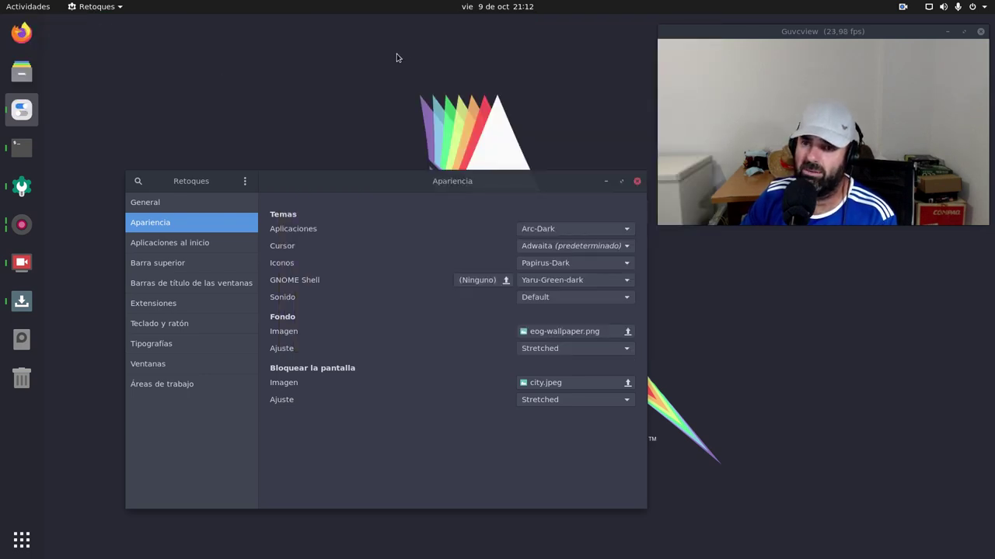
left_click(955, 4)
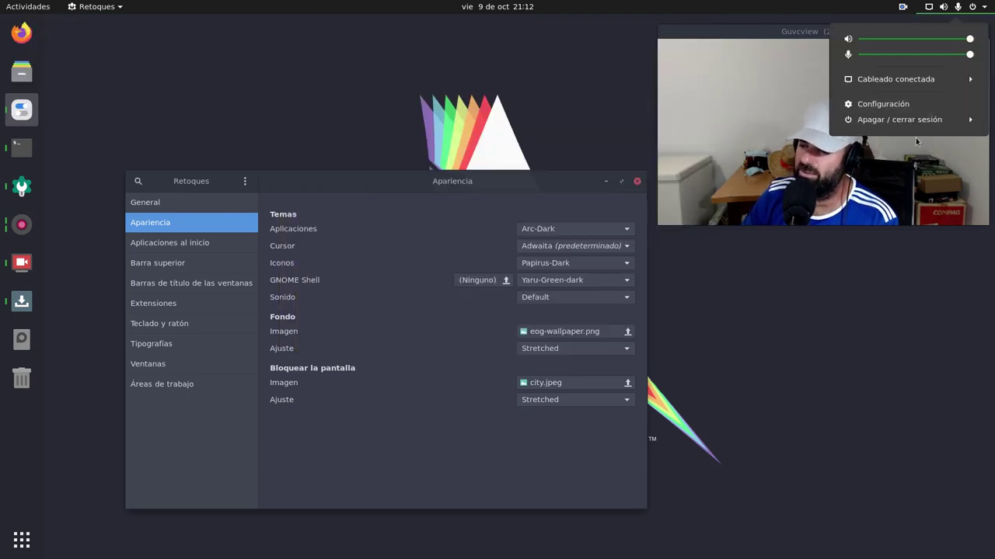
left_click(356, 62)
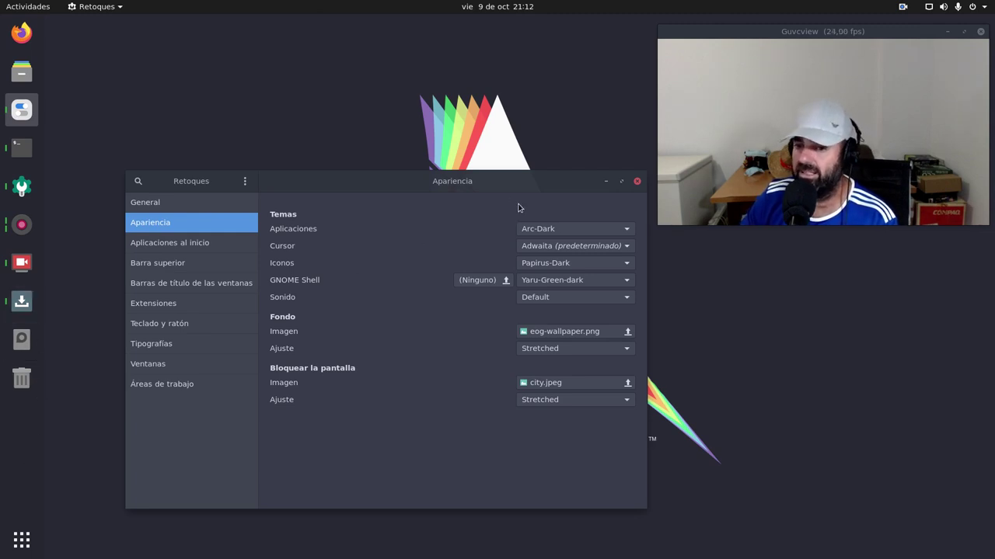
Switch the GNOME Shell theme to Predeterminada in the appearance settings.
left_click(559, 285)
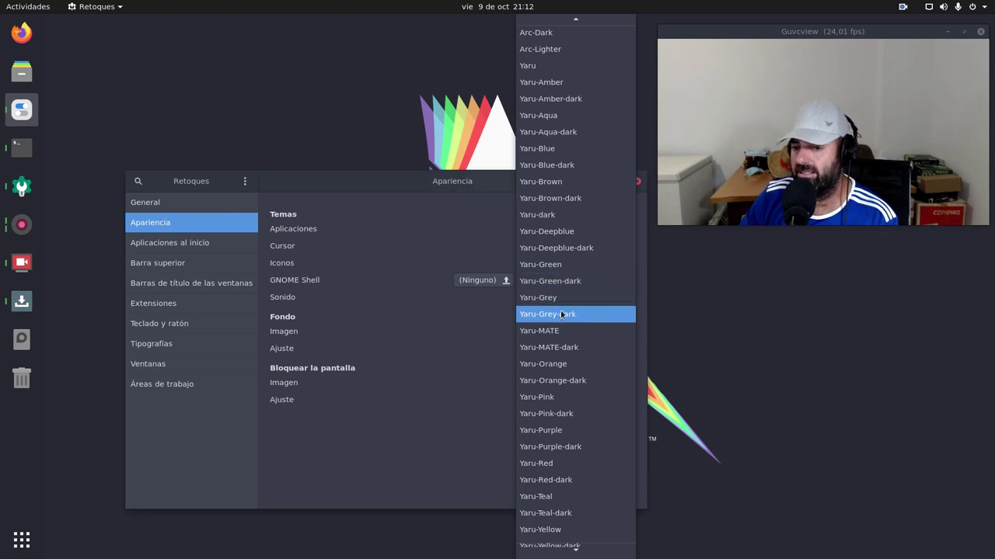
scroll(561, 314, "up", 3)
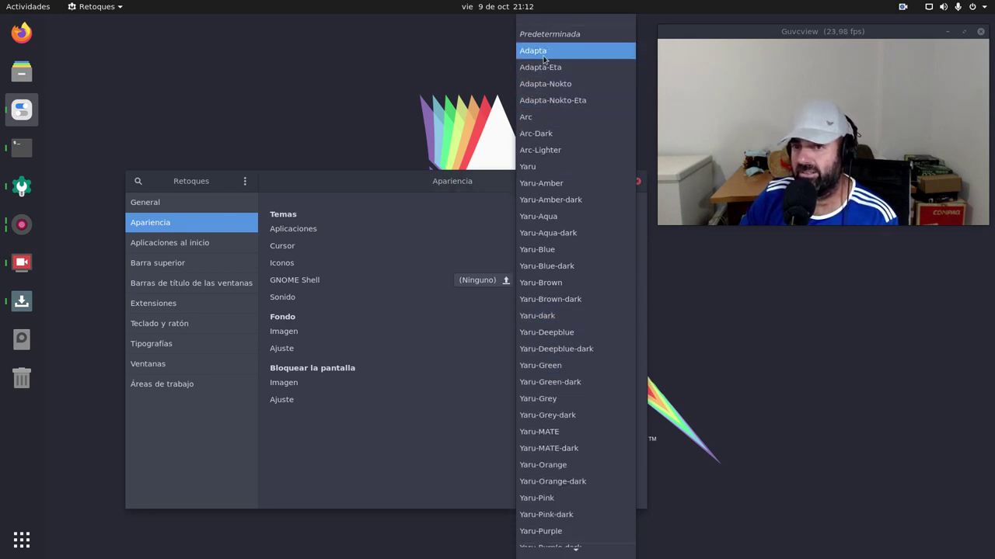
left_click(561, 36)
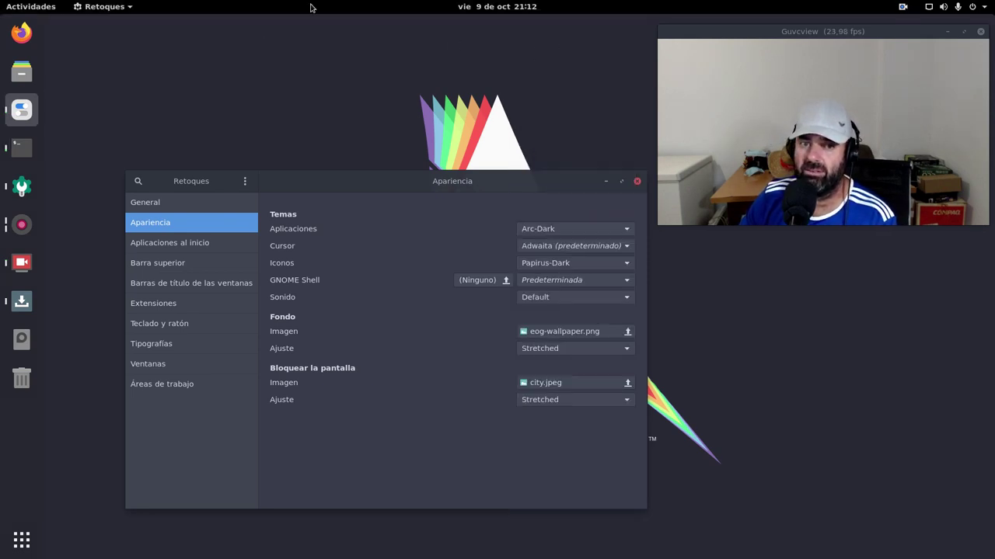
Inspect how the default shell theme styles the calendar and notification area and the system menu, and close both.
left_click(477, 6)
left_click(229, 60)
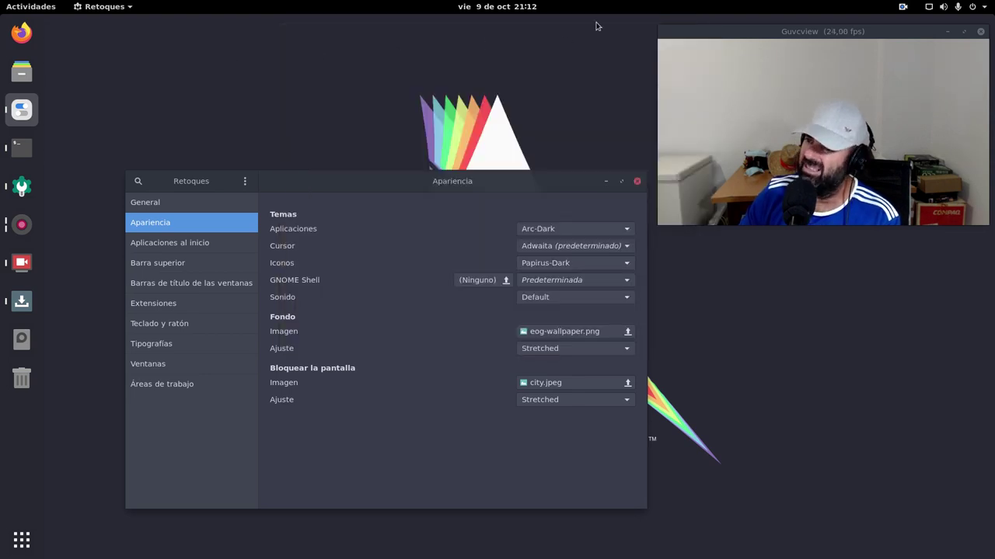
left_click(507, 10)
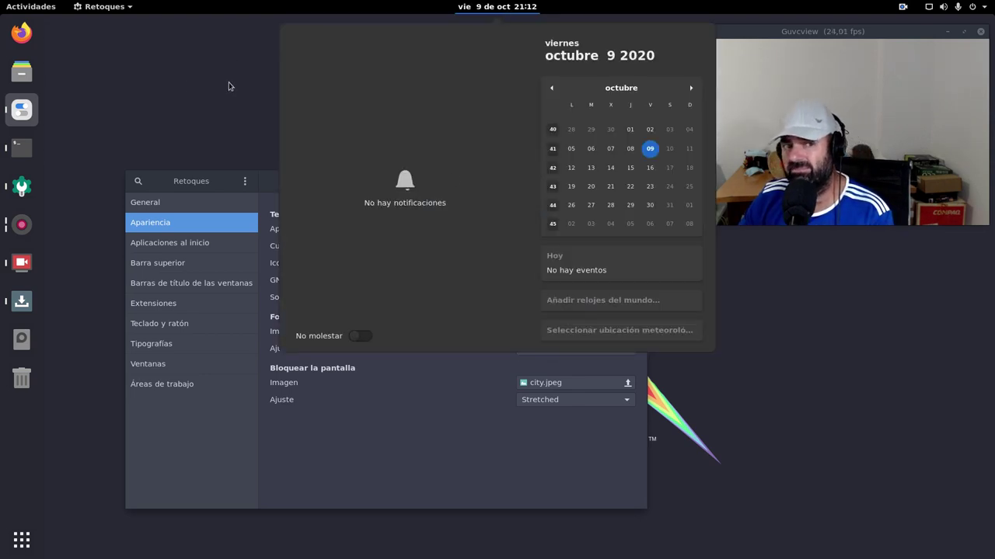
left_click(184, 86)
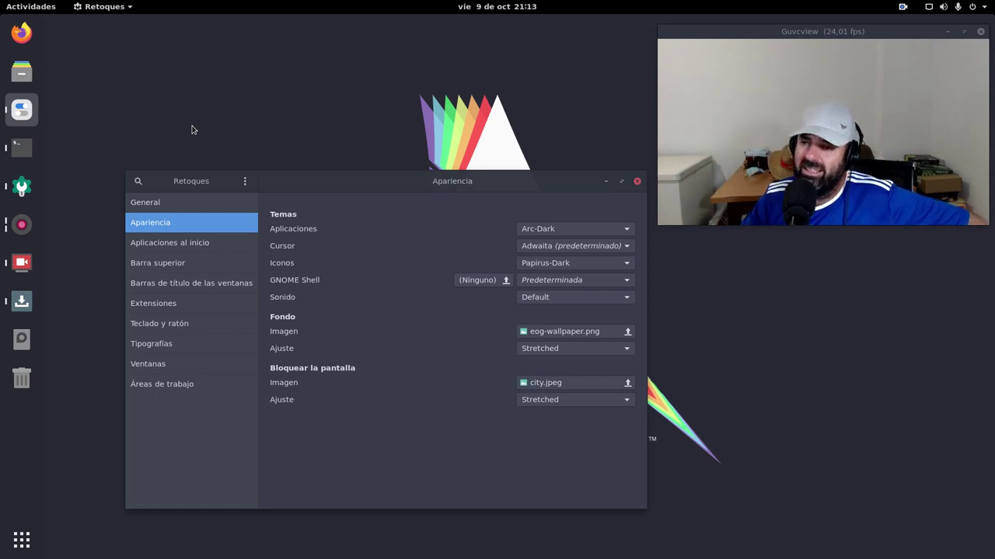
left_click(962, 6)
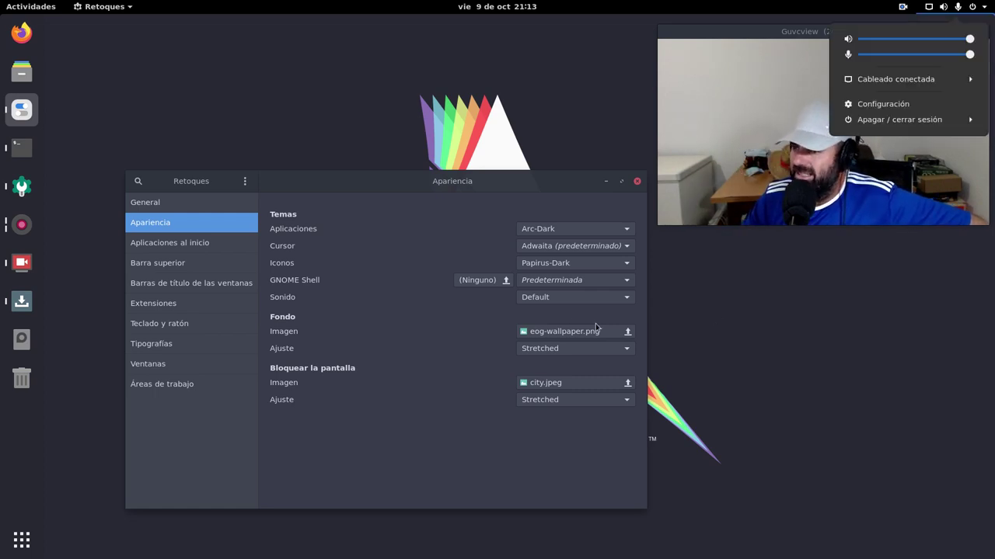
left_click(419, 234)
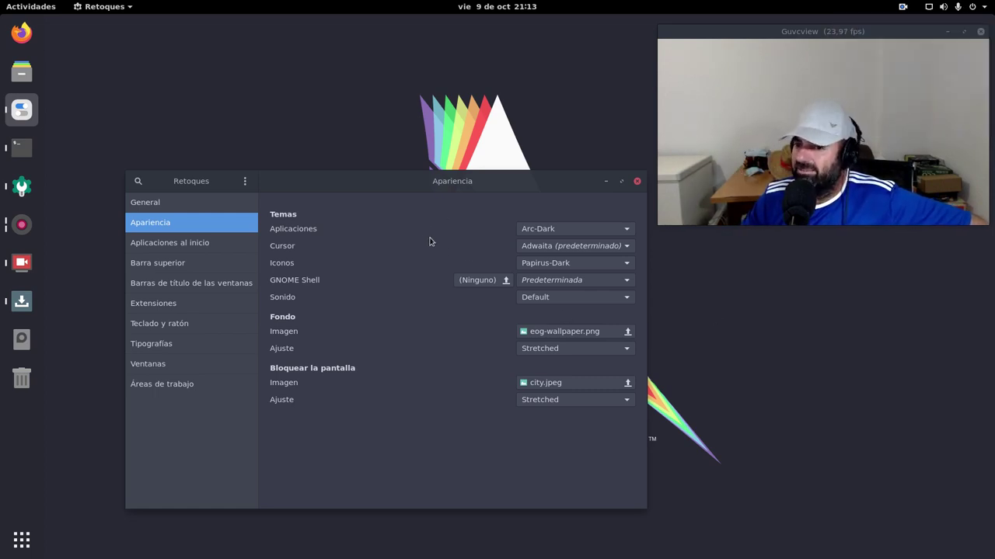
Set the GNOME Shell theme back to Yaru-Green-dark.
left_click(560, 280)
scroll(578, 407, "down", 5)
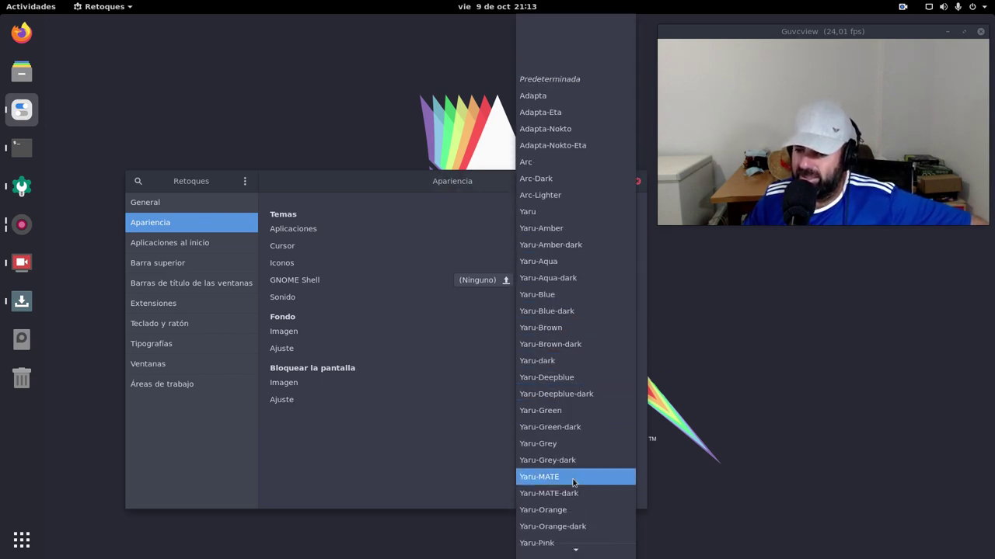
left_click(573, 429)
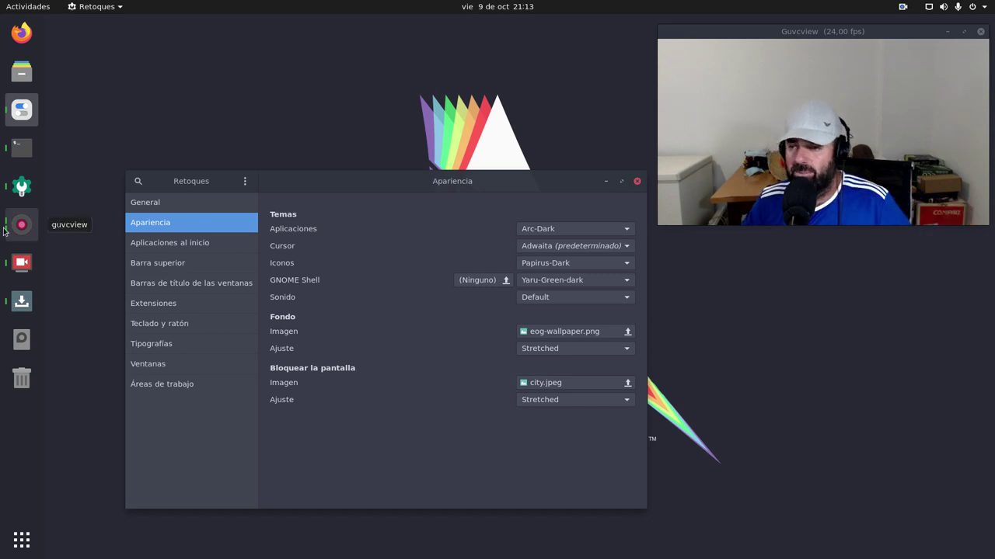
Move the Retoques window up and review the Aplicaciones al inicio and Barra superior settings.
left_click_drag(422, 187, 405, 148)
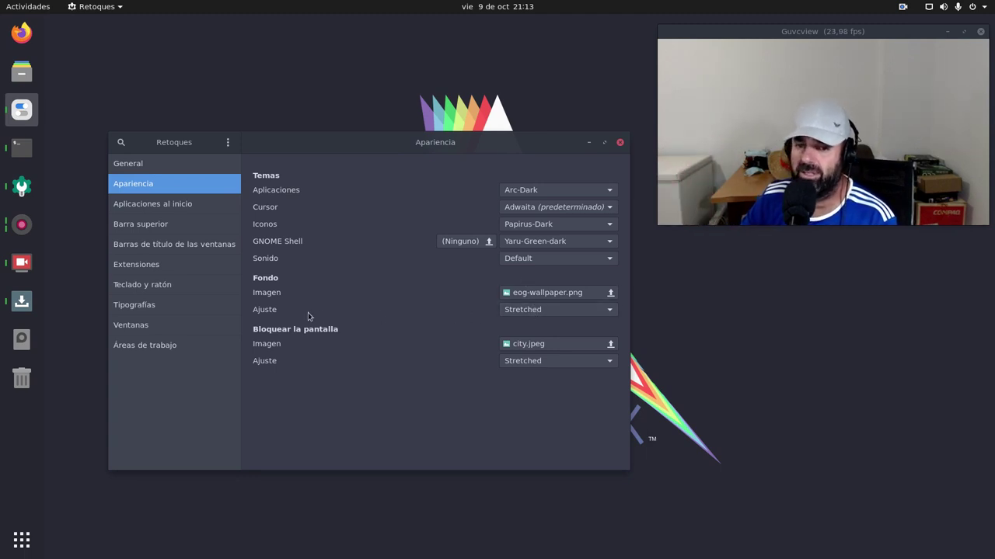
left_click(166, 207)
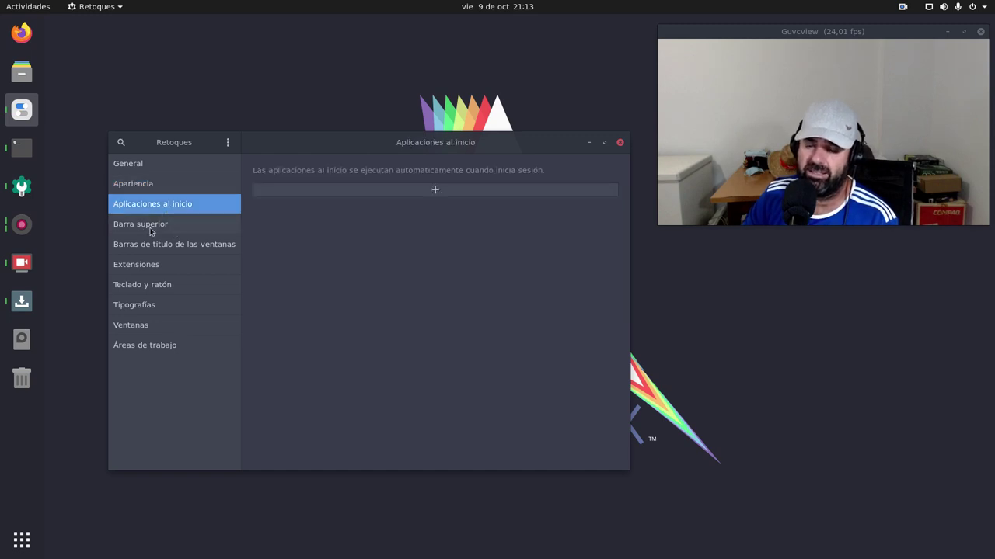
left_click(152, 227)
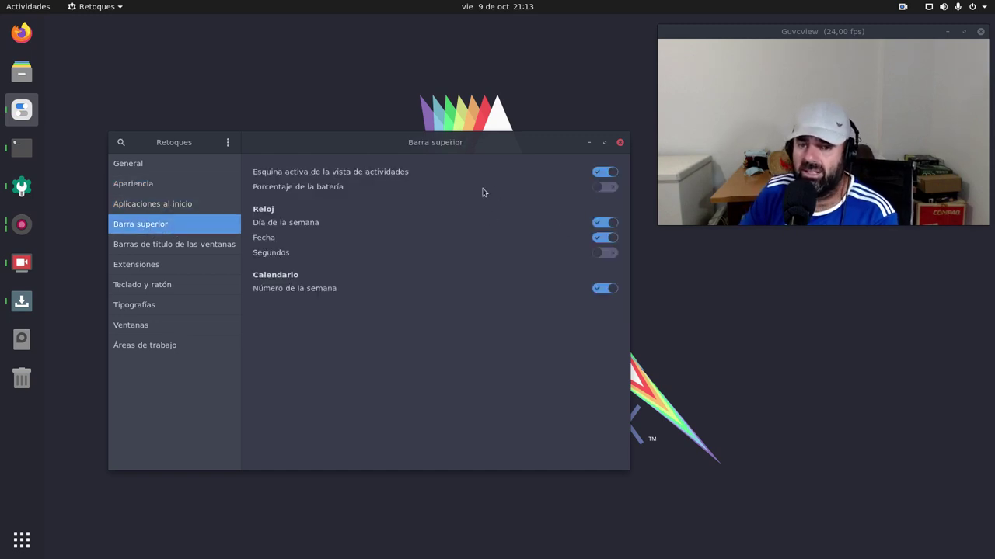
Show and close the activities overview and the clock's calendar area to illustrate the top bar options.
key("super")
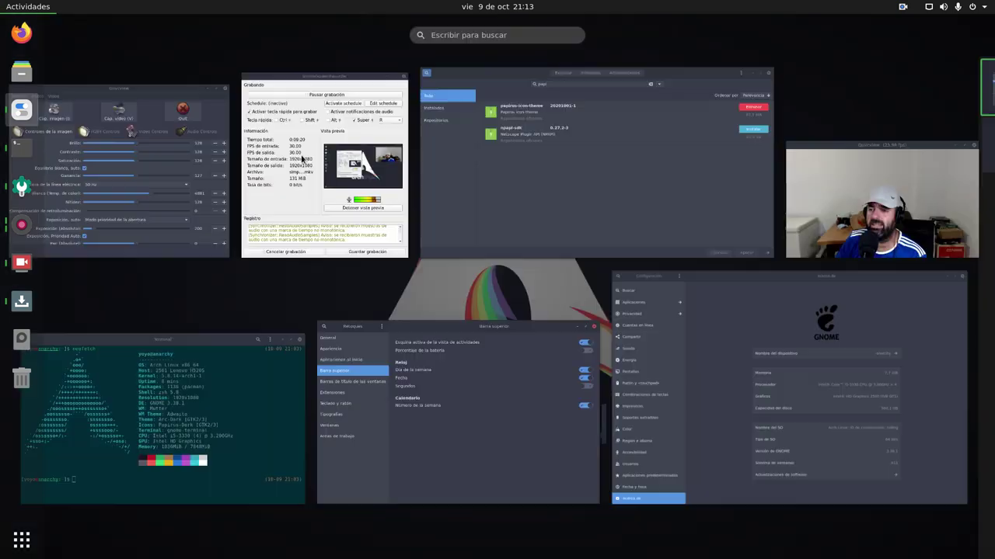
key("super")
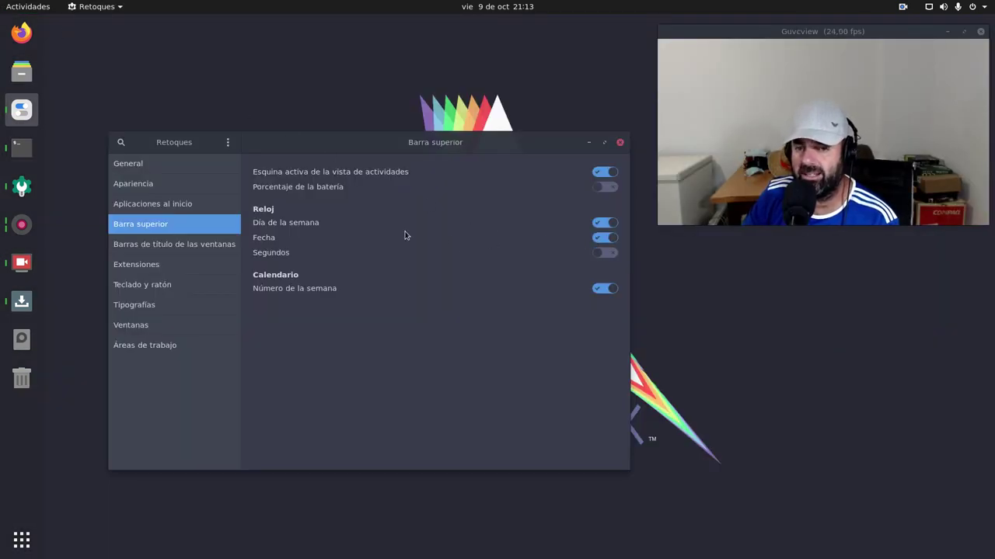
left_click(495, 9)
left_click(428, 457)
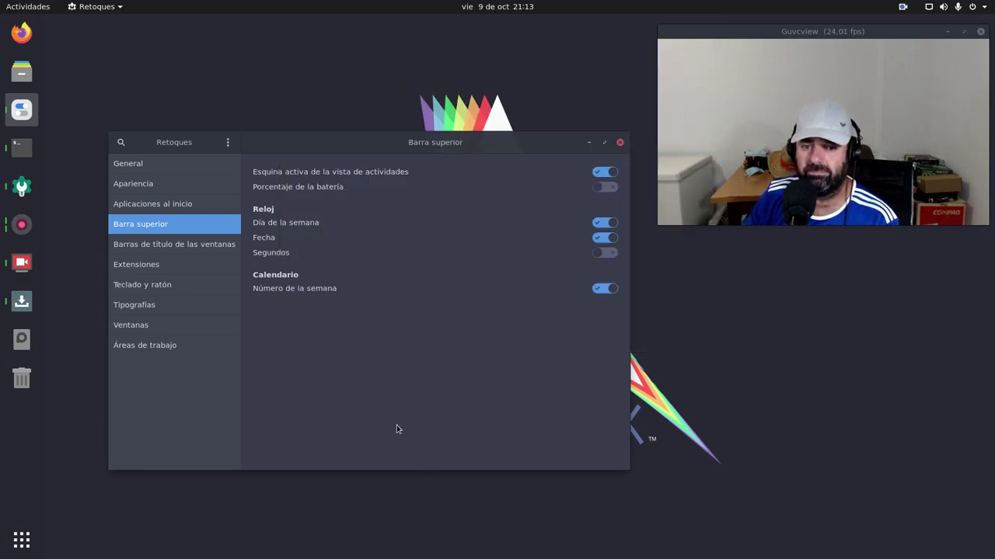
Review the window title bar settings and the list of extensions, repositioning the Retoques window.
left_click(200, 247)
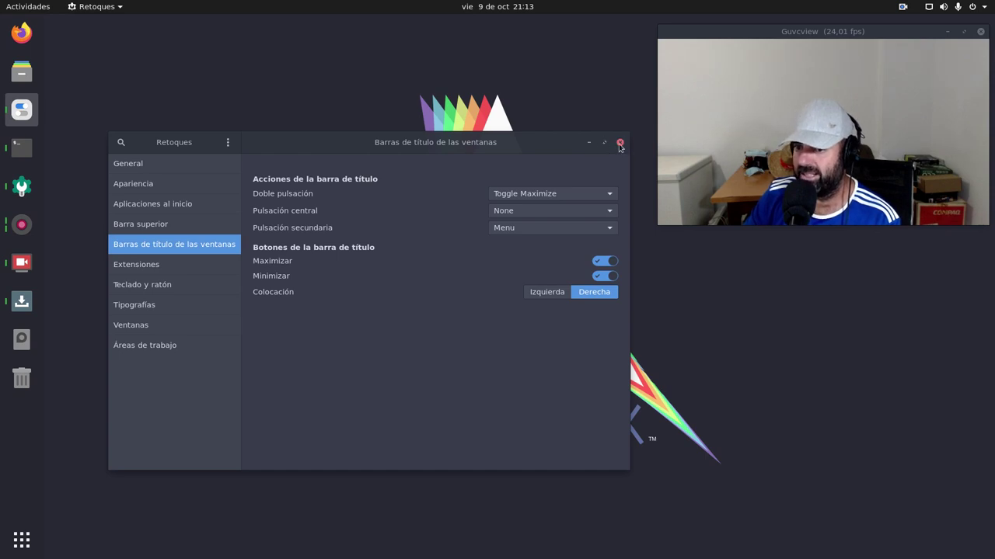
left_click_drag(465, 146, 451, 142)
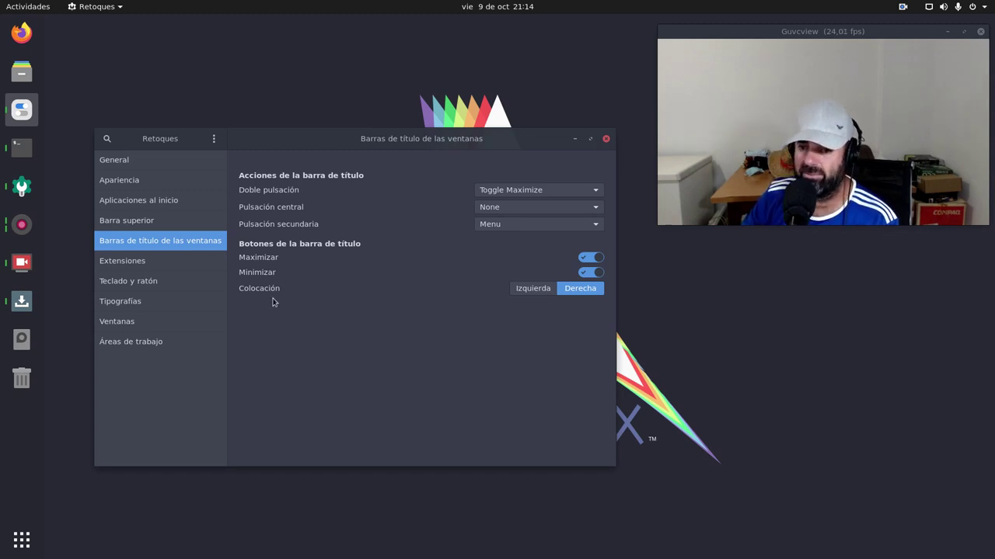
left_click(142, 262)
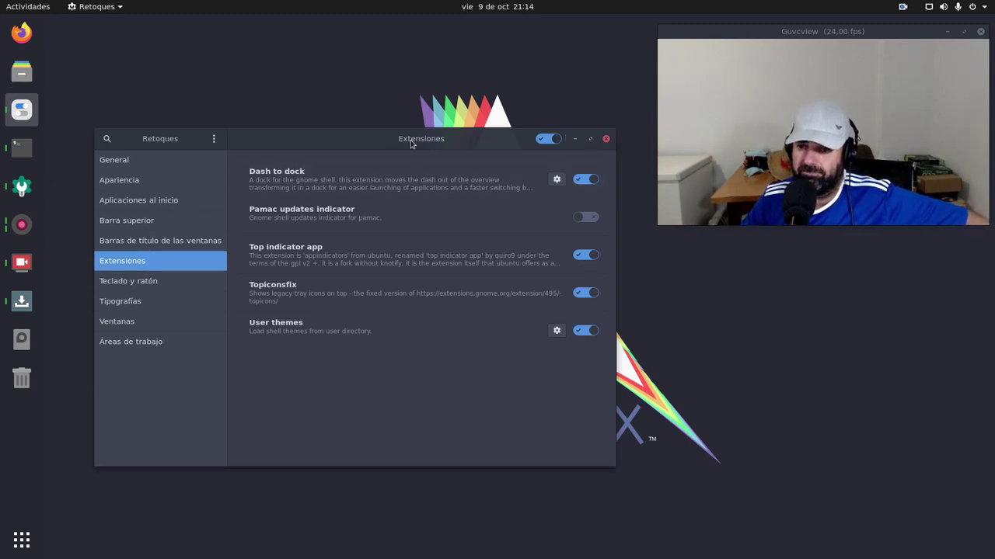
left_click_drag(412, 144, 437, 178)
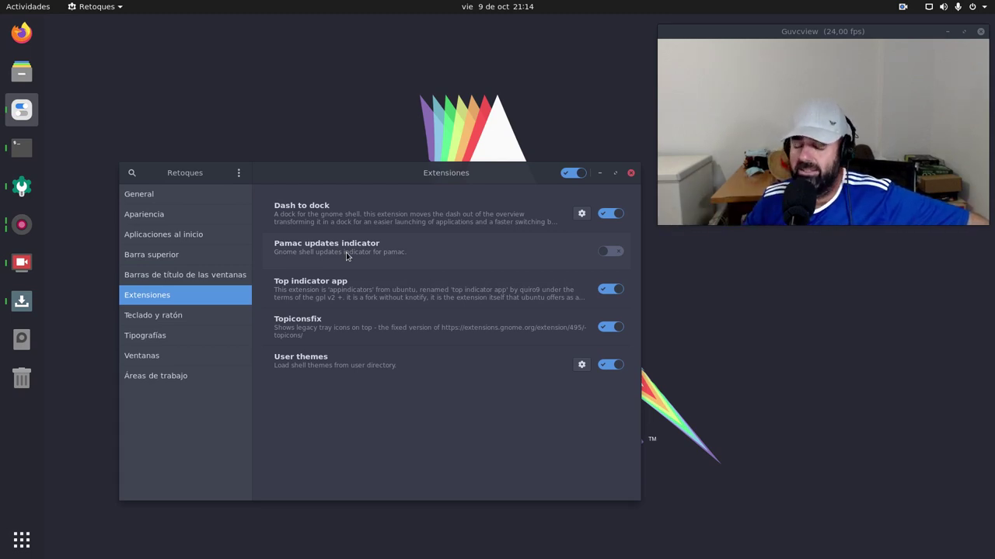
Show and minimize Añadir/Quitar software, and view and close the screen recorder's indicator menu.
left_click(21, 301)
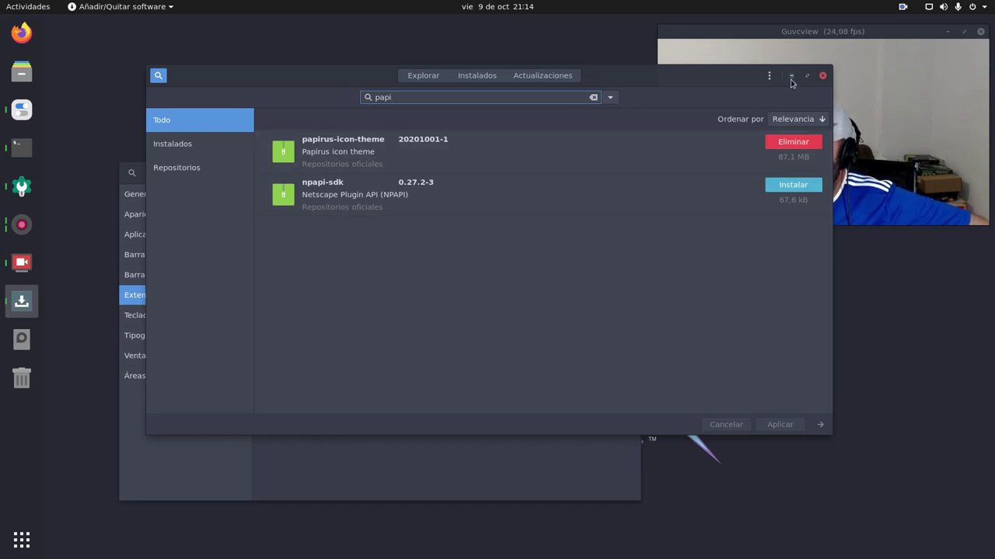
left_click(791, 77)
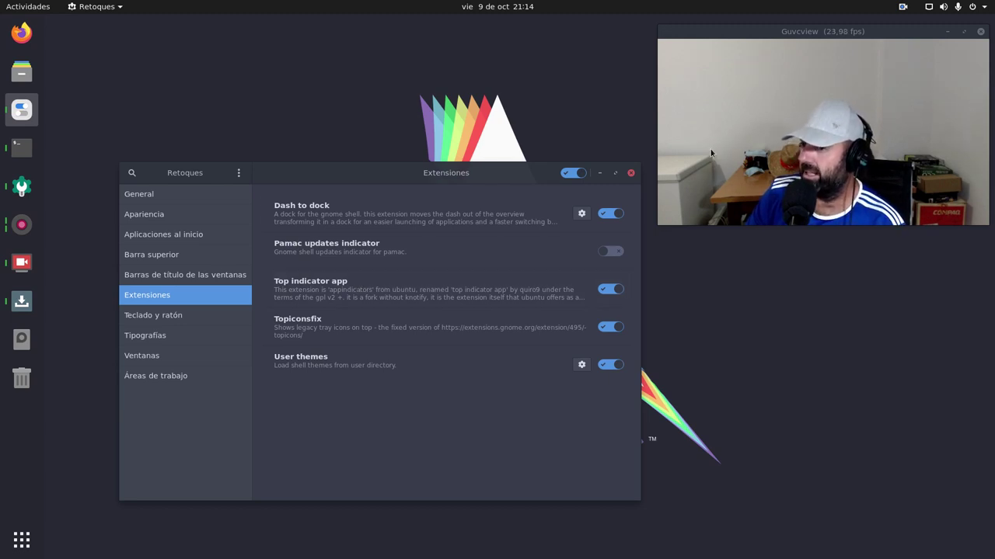
left_click(903, 9)
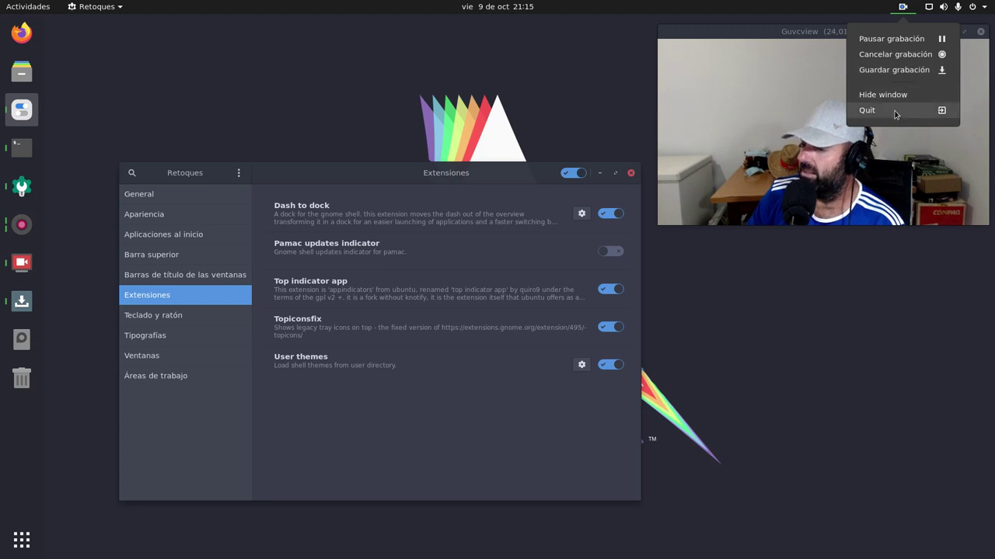
left_click(502, 479)
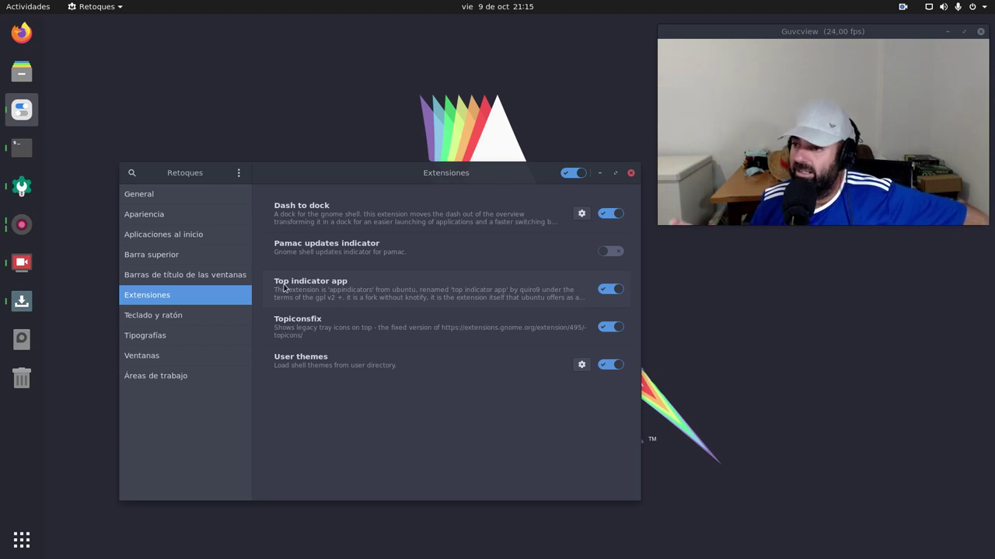
Move the Retoques window with the extensions list slightly up on the desktop.
right_click(590, 94)
left_click(815, 463)
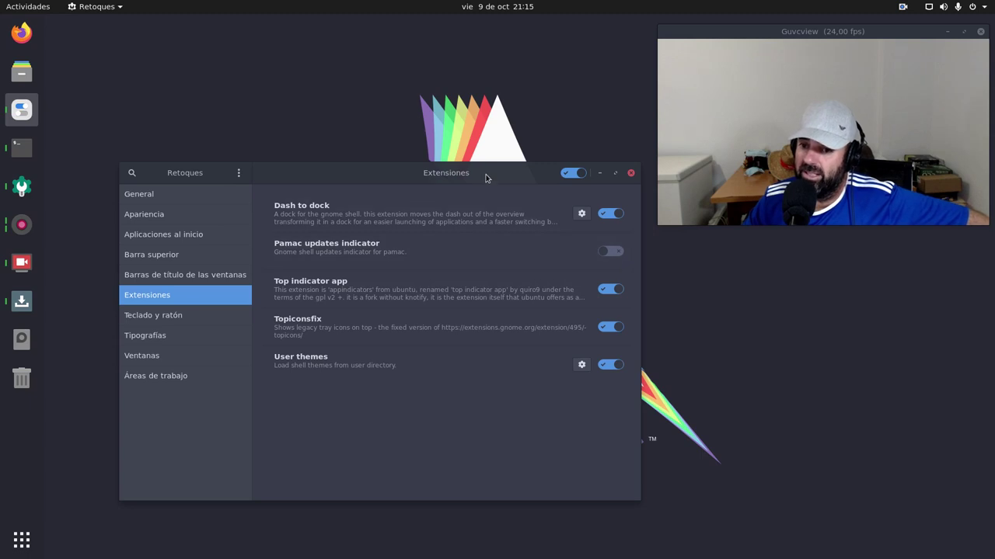
left_click_drag(486, 178, 467, 140)
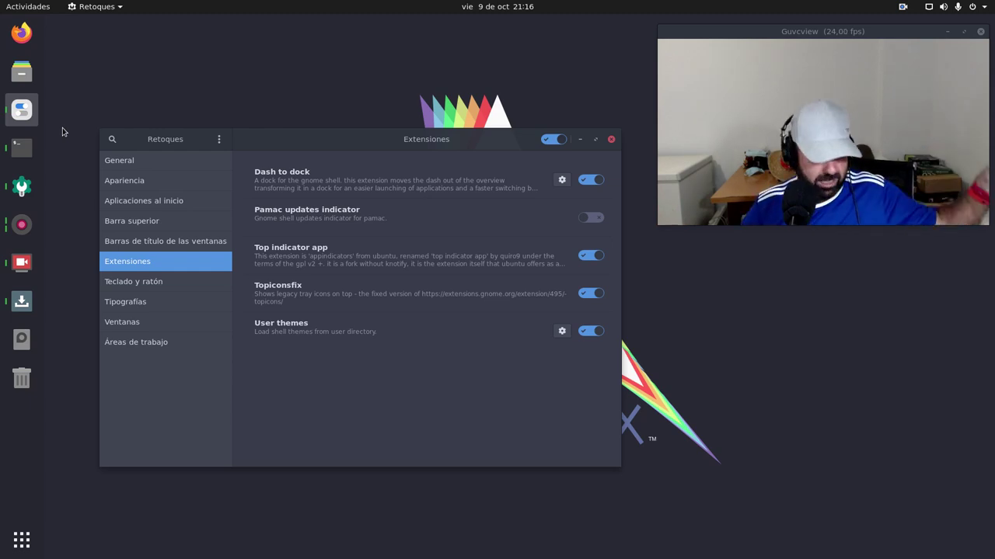
Switch to Añadir/Quitar software, search the packages for "gnome-shell", view the details of gnome-shell-extensions, and return to the list.
left_click(22, 301)
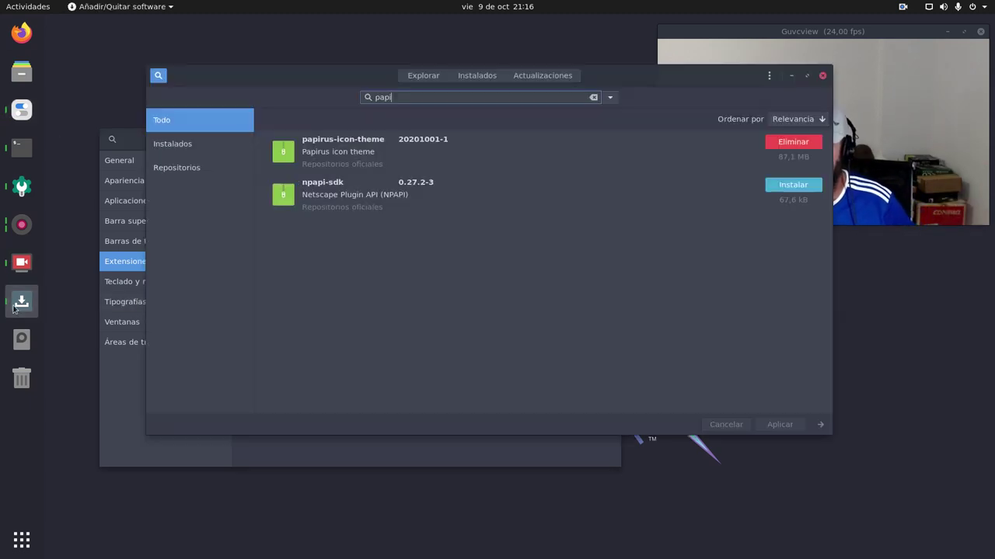
left_click_drag(404, 98, 324, 99)
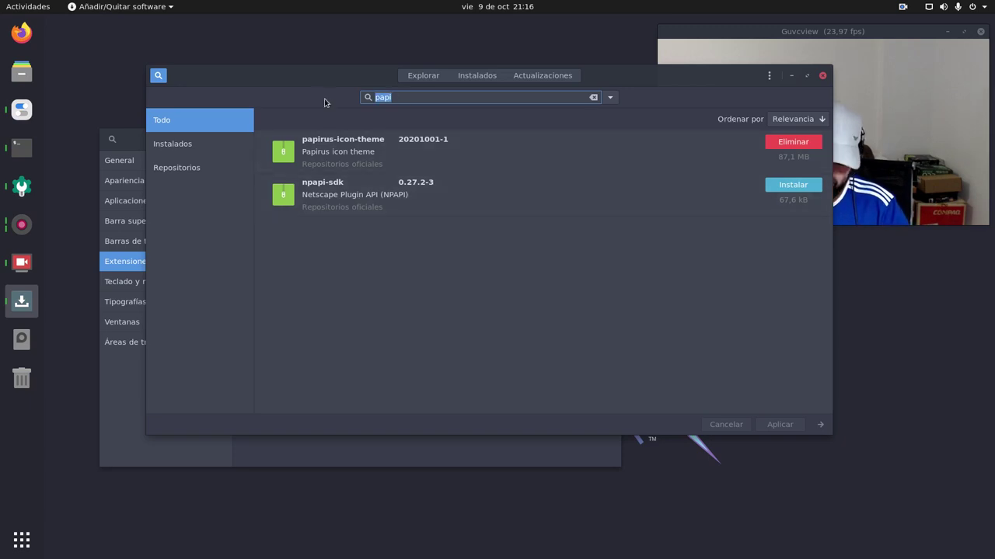
type("gnome-shell")
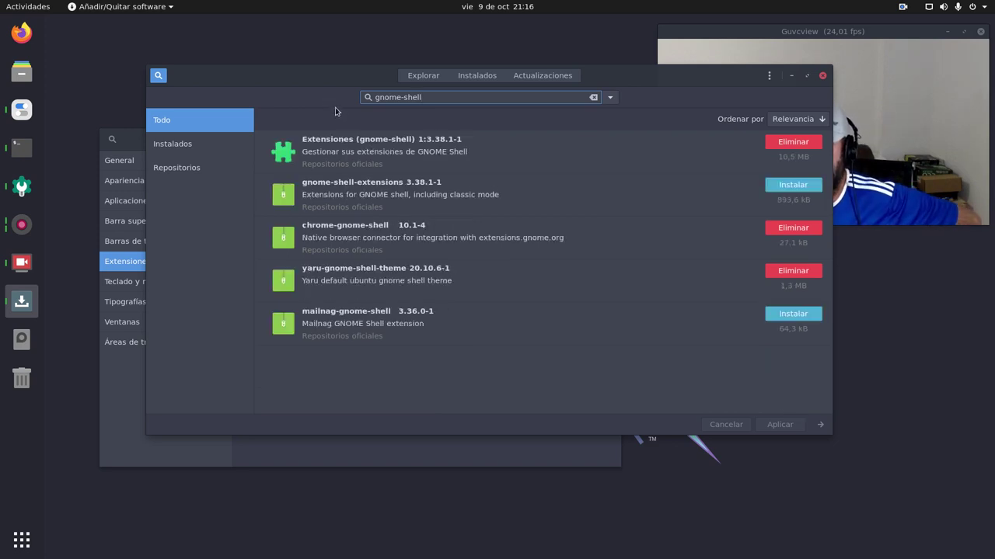
left_click(524, 213)
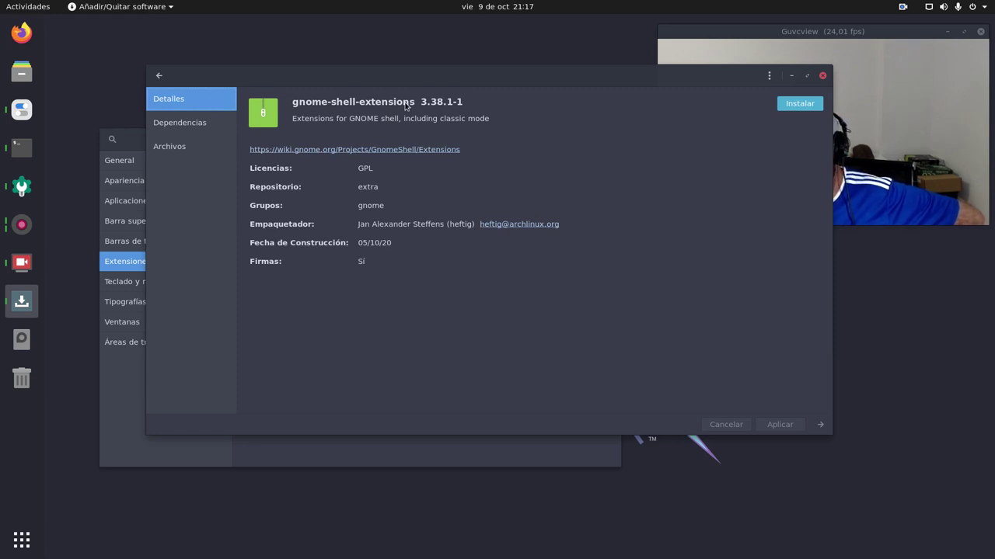
left_click(159, 75)
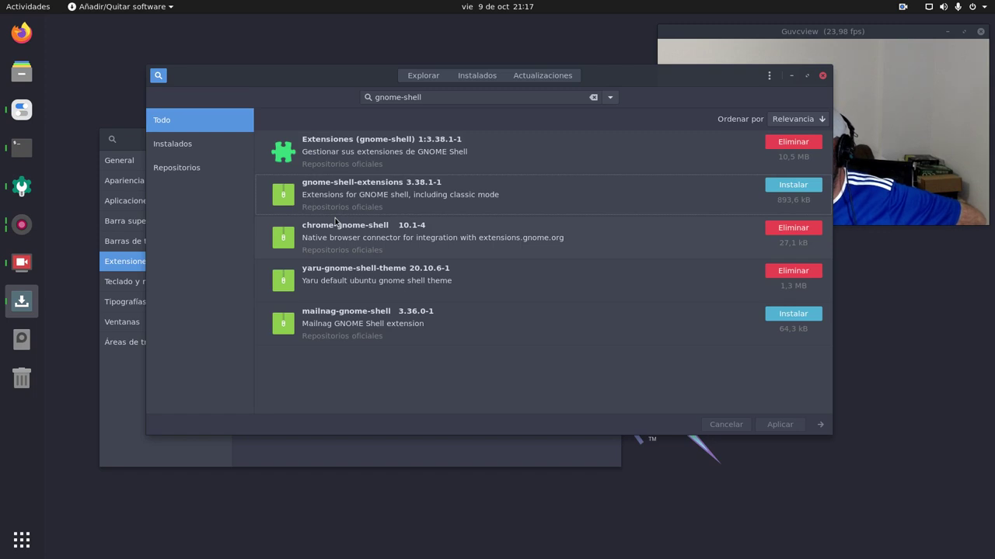
Reposition the Añadir/Quitar software window over Retoques, and minimize both windows to clear the desktop.
left_click_drag(621, 83, 555, 187)
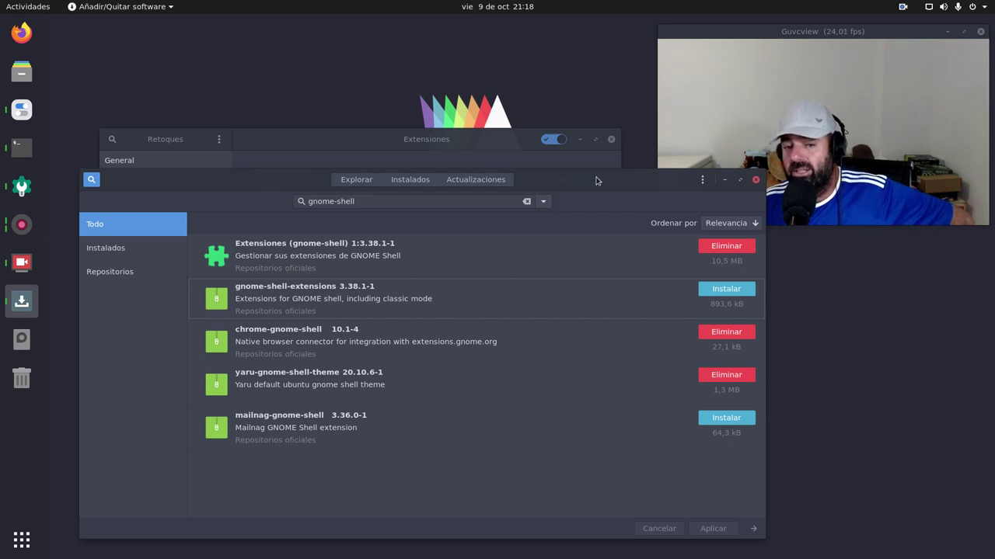
left_click_drag(597, 180, 567, 131)
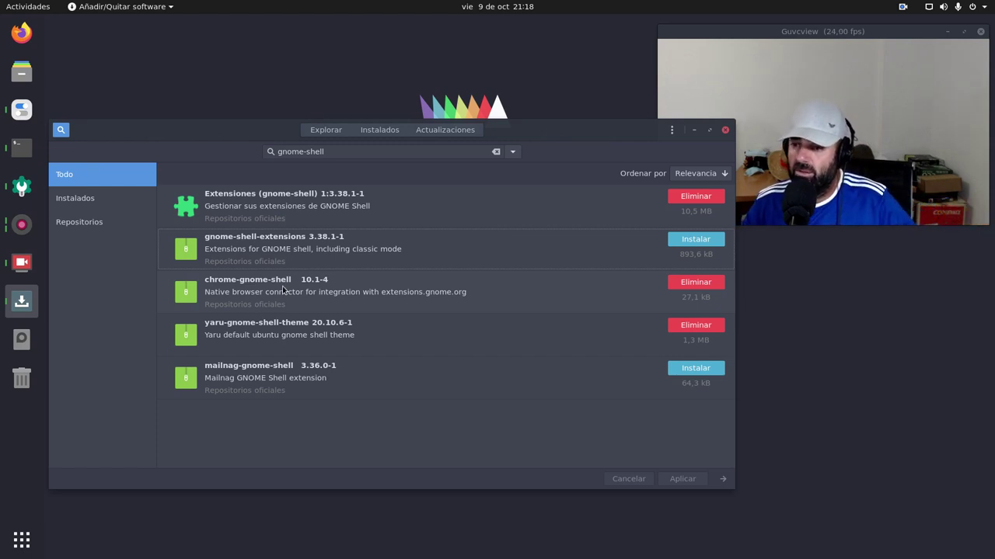
left_click(694, 130)
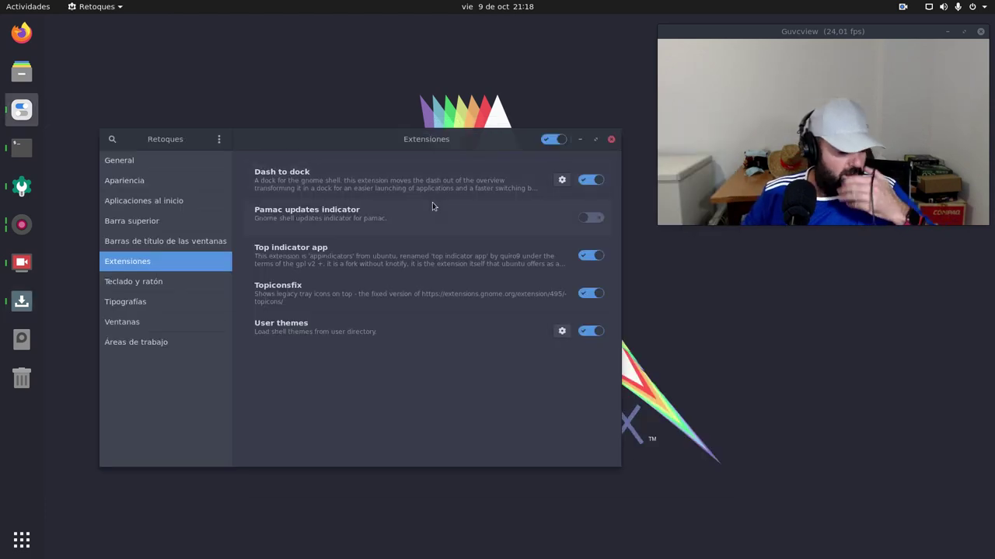
left_click(582, 140)
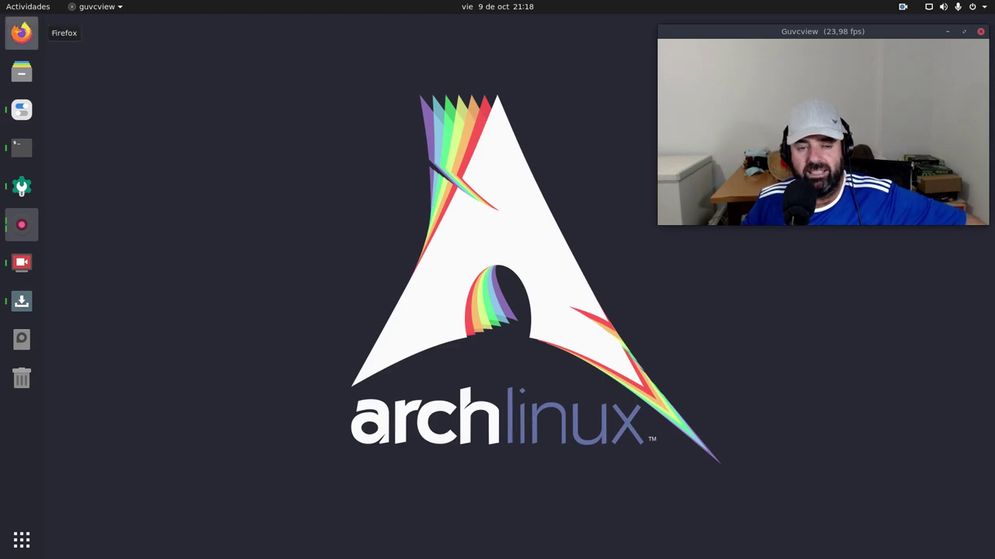
Open Firefox and load the GNOME extensions site from the Otros marcadores bookmarks.
left_click(22, 32)
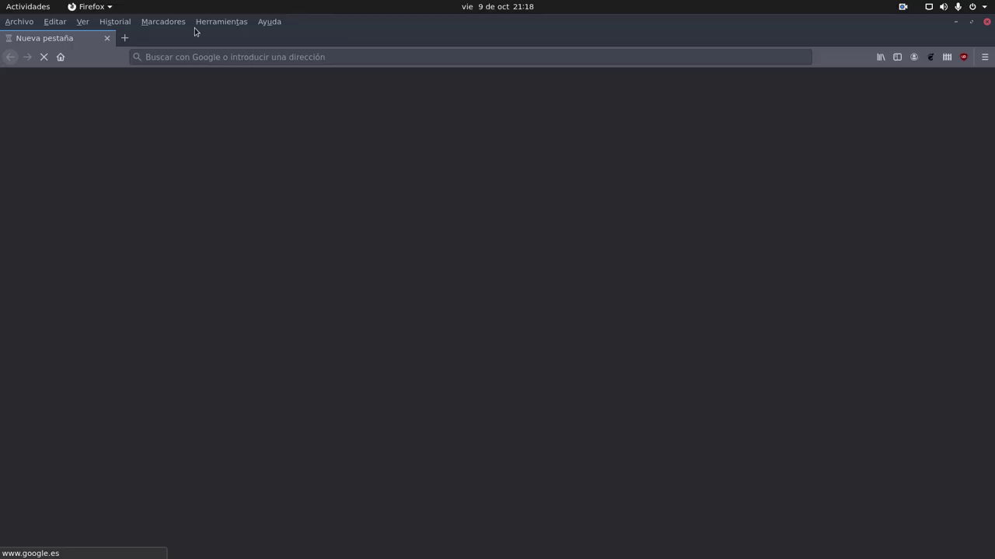
left_click(179, 24)
mouse_move(186, 79)
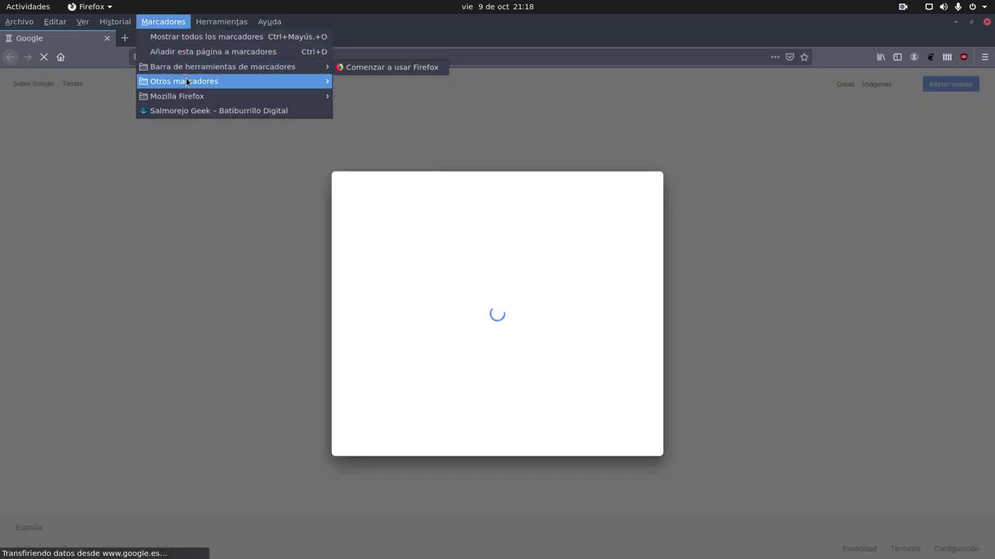
left_click(363, 82)
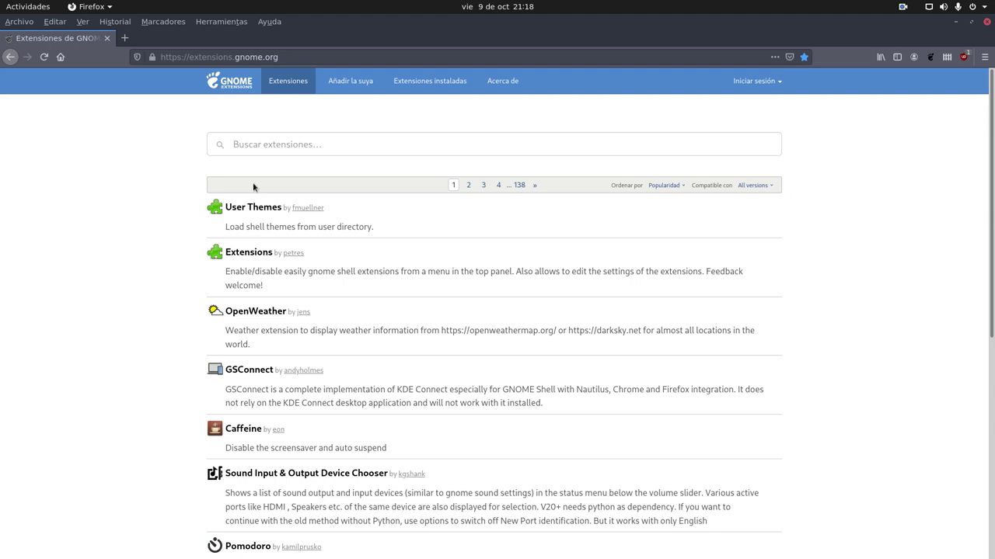
View the installed extensions on the GNOME extensions site and briefly highlight the Top Indicator App description.
left_click(432, 82)
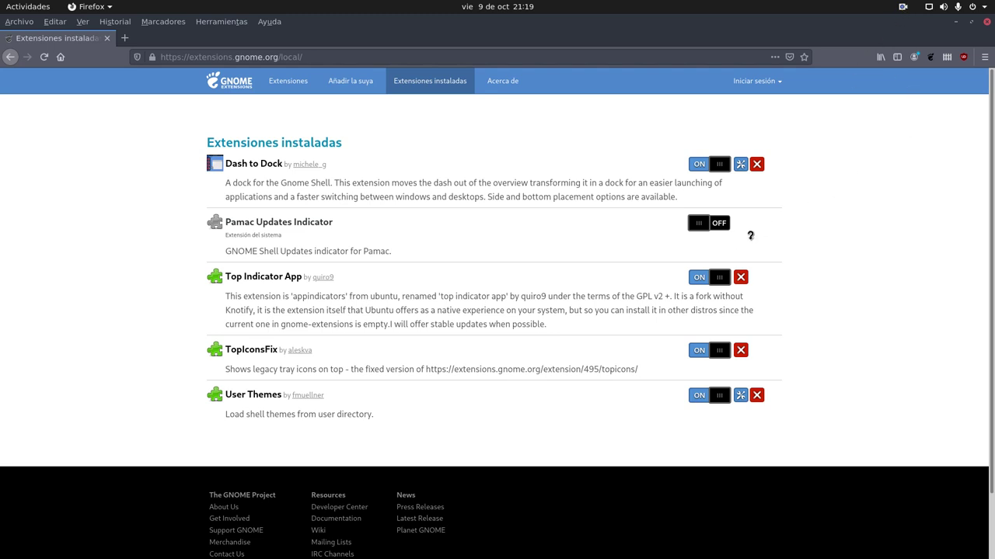
left_click_drag(555, 330, 218, 291)
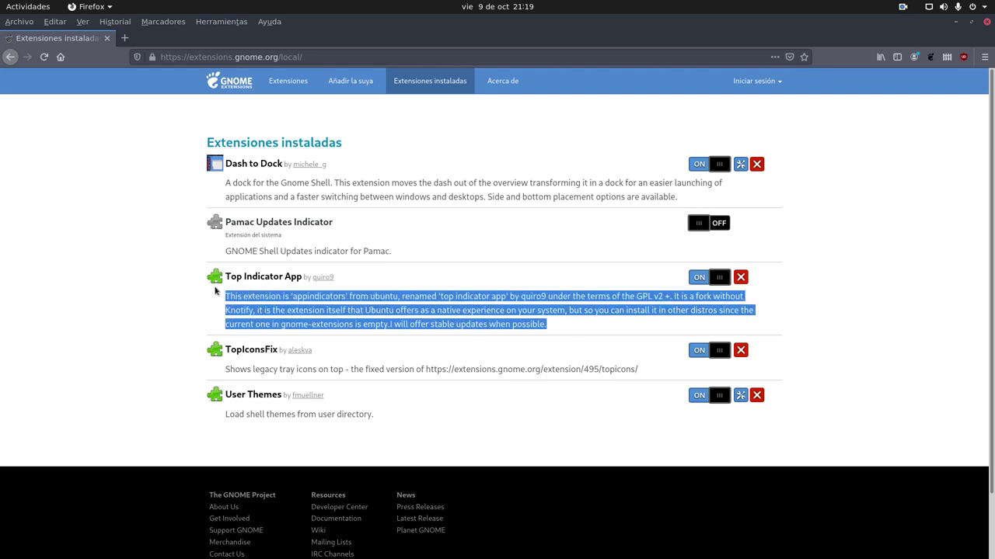
left_click(142, 277)
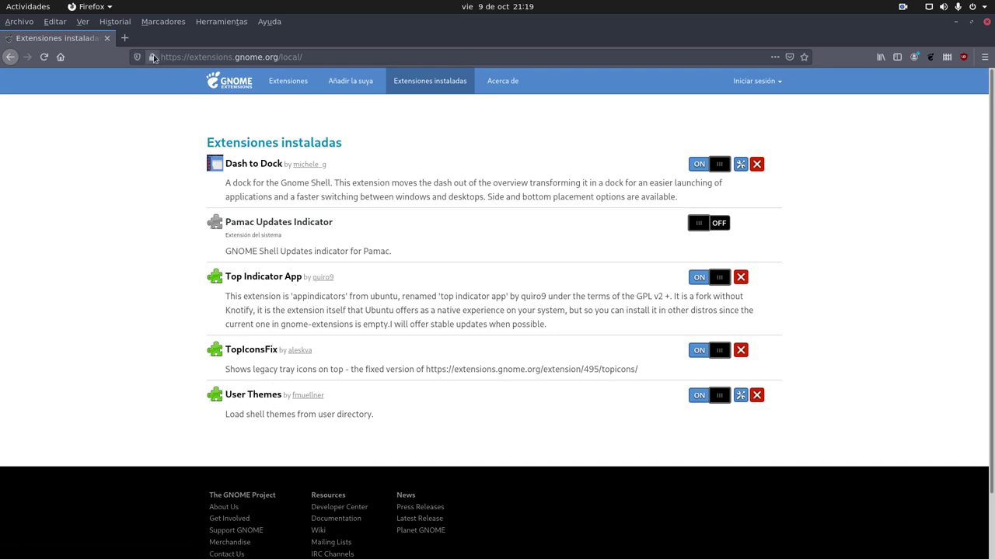
Load the Google home page in a new browser tab and accept its cookie terms.
left_click(124, 37)
left_click(57, 58)
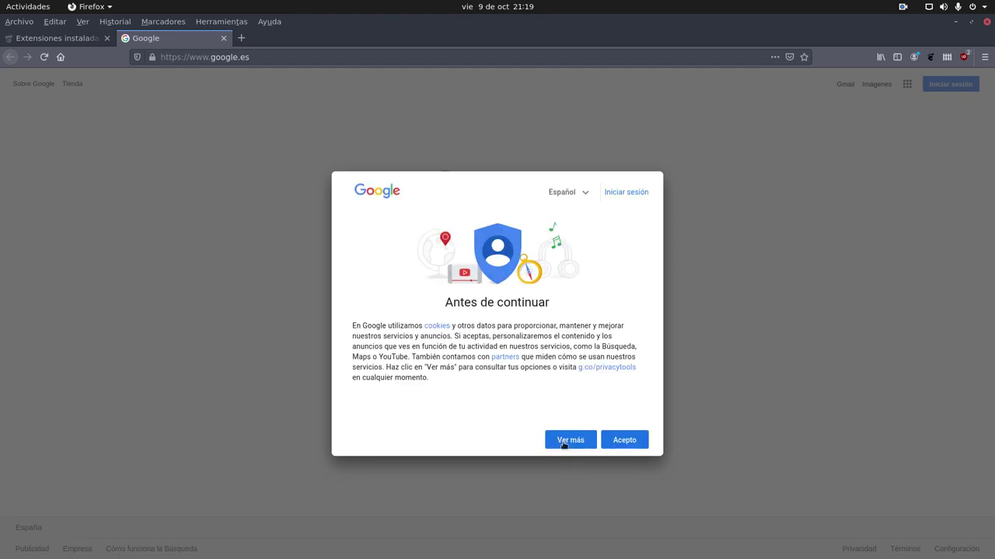
left_click(624, 441)
Search Google for "debian hckers".
left_click(391, 247)
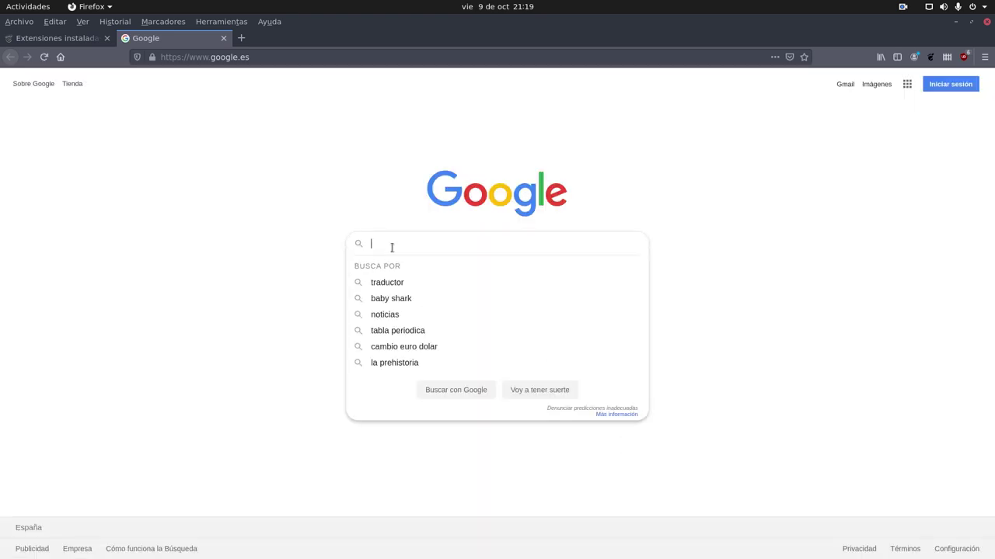
type("deb")
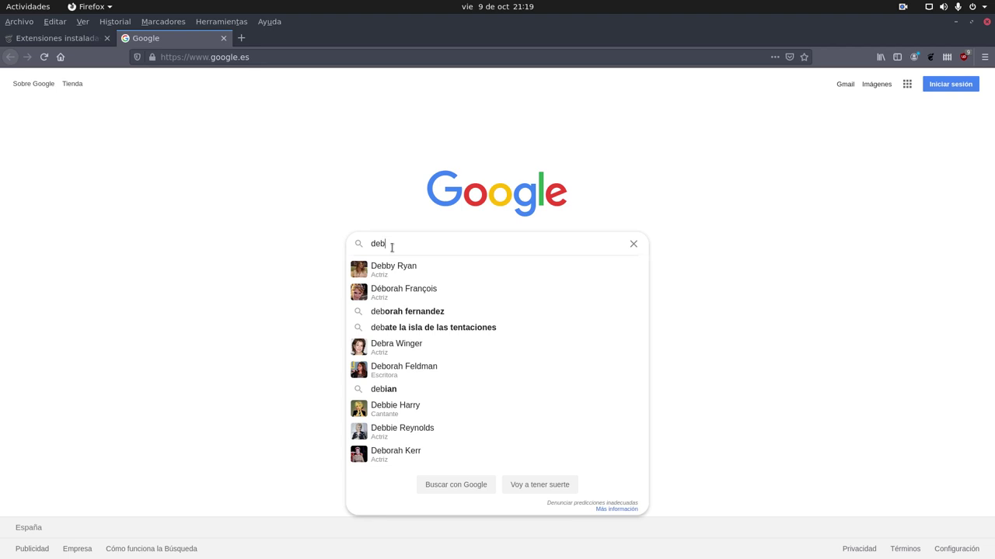
type("ian ")
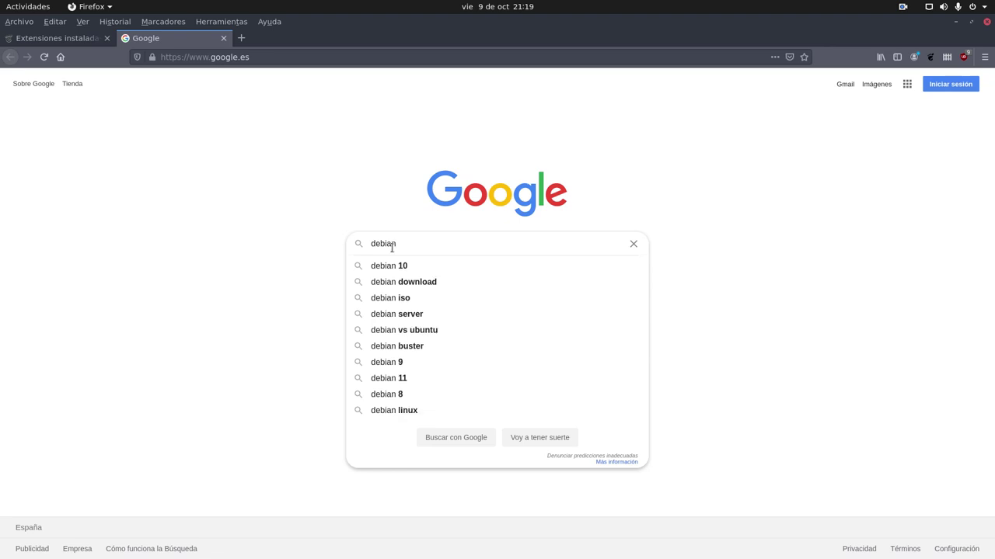
type("hckers")
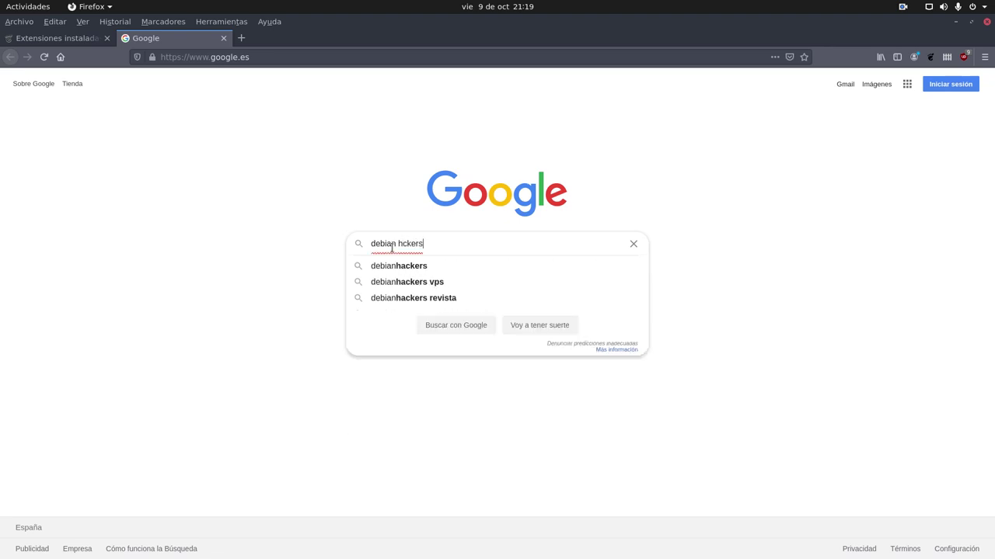
key("Return")
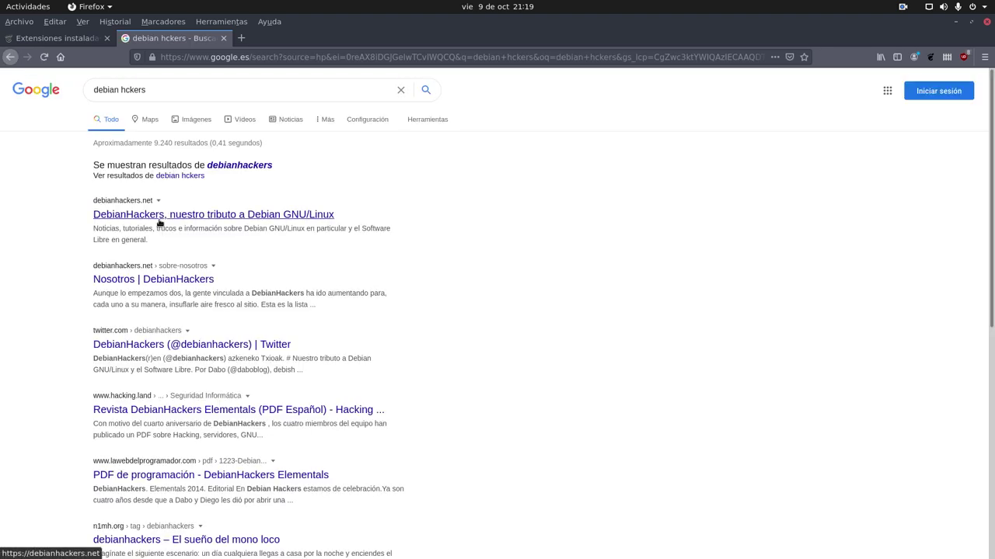
Open the DebianHackers site from the results and read through its article "TopIcons o…recuperando la barra de estado en GNOME 3".
left_click(173, 222)
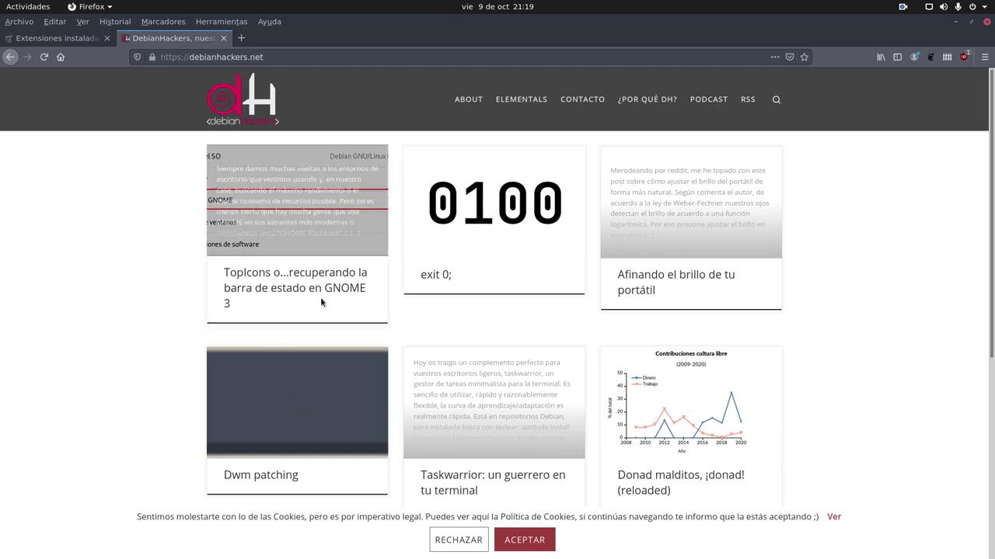
left_click(261, 287)
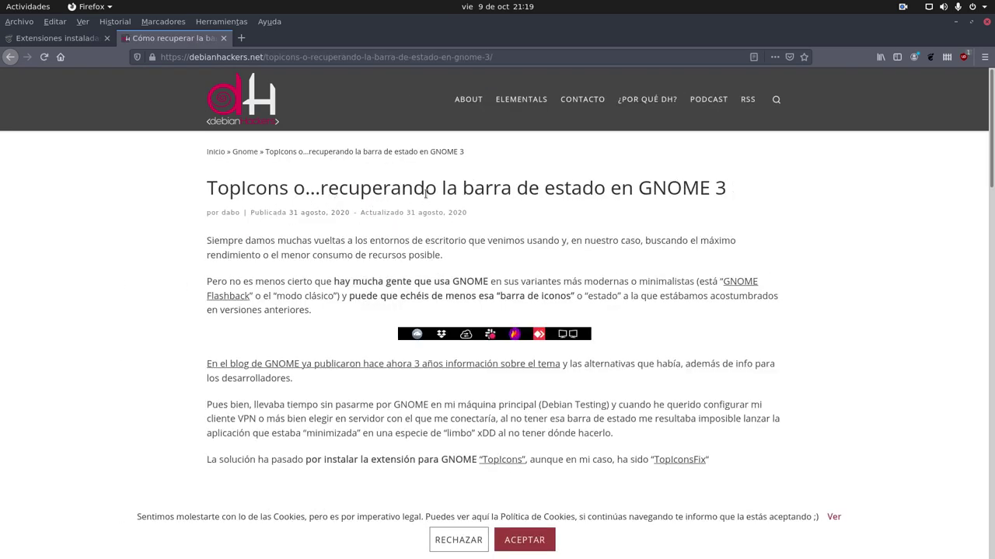
scroll(748, 260, "down", 3)
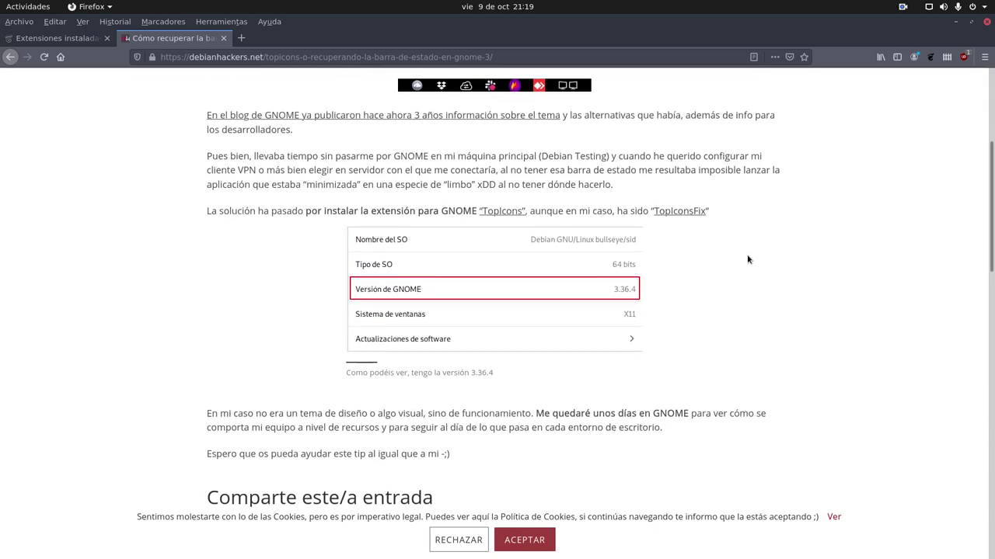
scroll(649, 264, "down", 4)
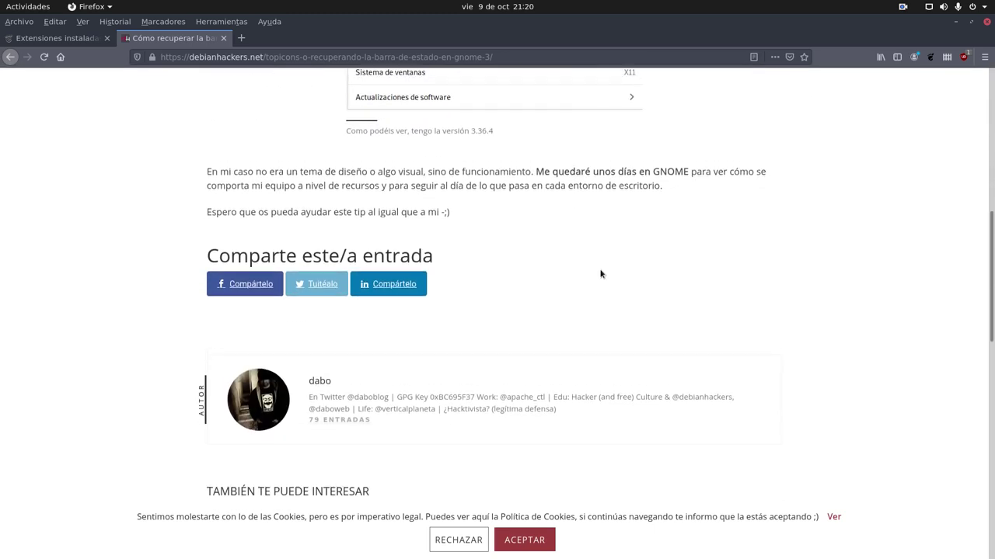
scroll(601, 272, "up", 4)
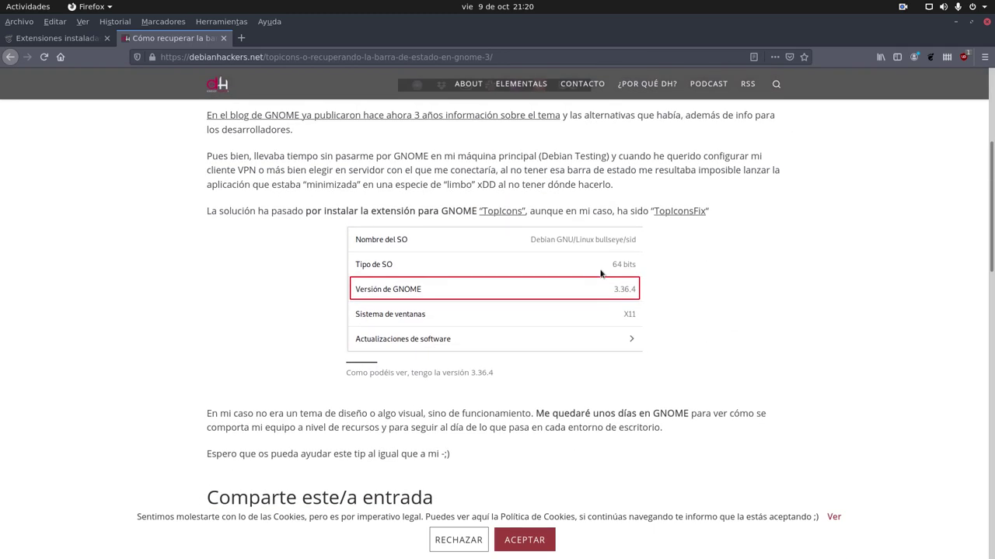
scroll(594, 275, "down", 4)
scroll(543, 287, "up", 4)
scroll(543, 287, "up", 2)
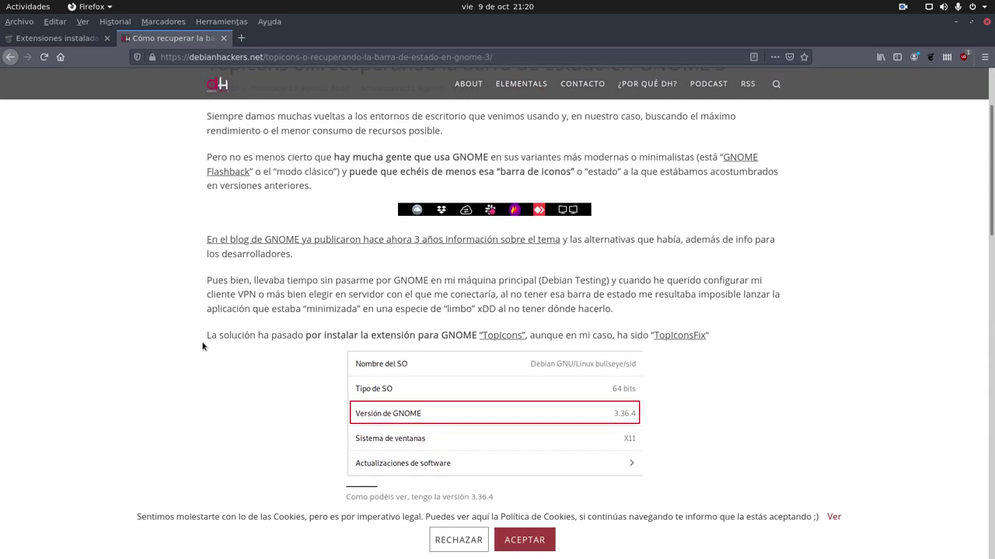
Highlight the article's sentence about installing TopIcons or TopIconsFix, and follow the link to the TopIconsFix extension page.
left_click_drag(204, 339, 709, 335)
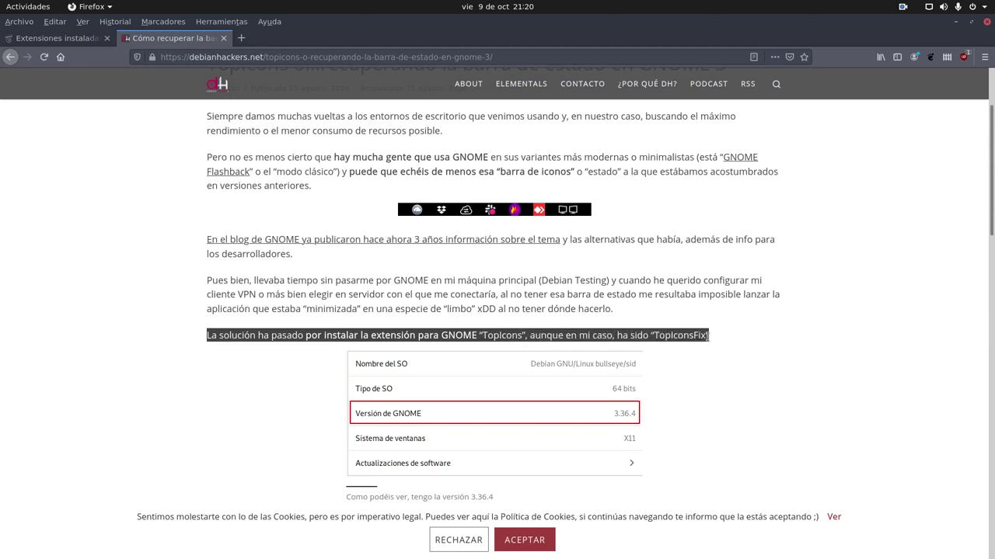
left_click(725, 356)
left_click(685, 338)
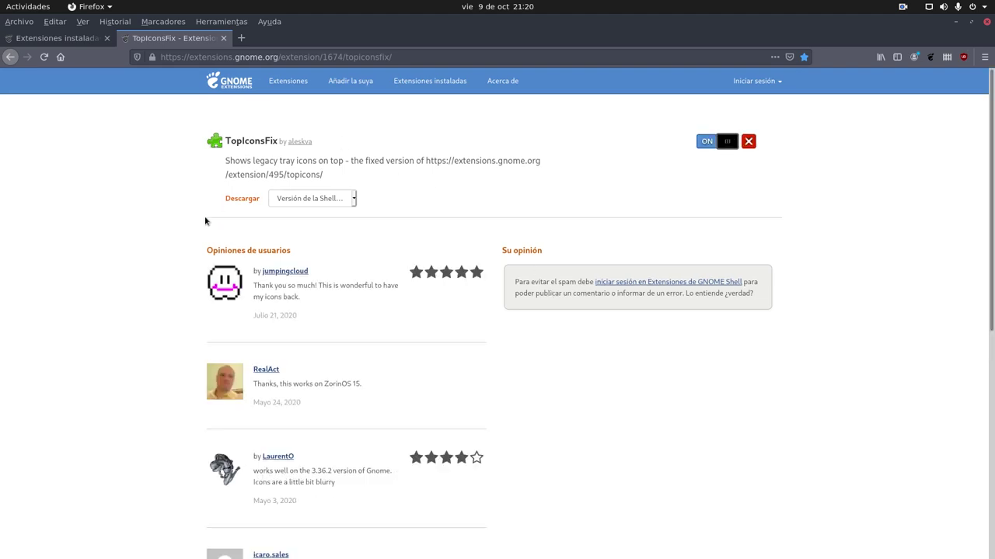
Return to the TopIcons article and review it down to the author section and back to its title.
left_click(17, 60)
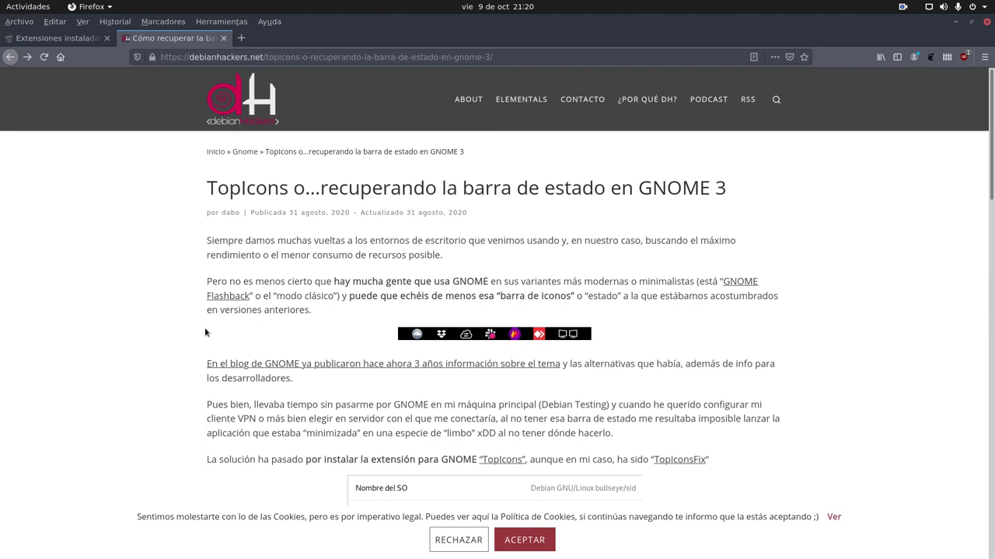
scroll(226, 362, "down", 5)
scroll(227, 362, "up", 2)
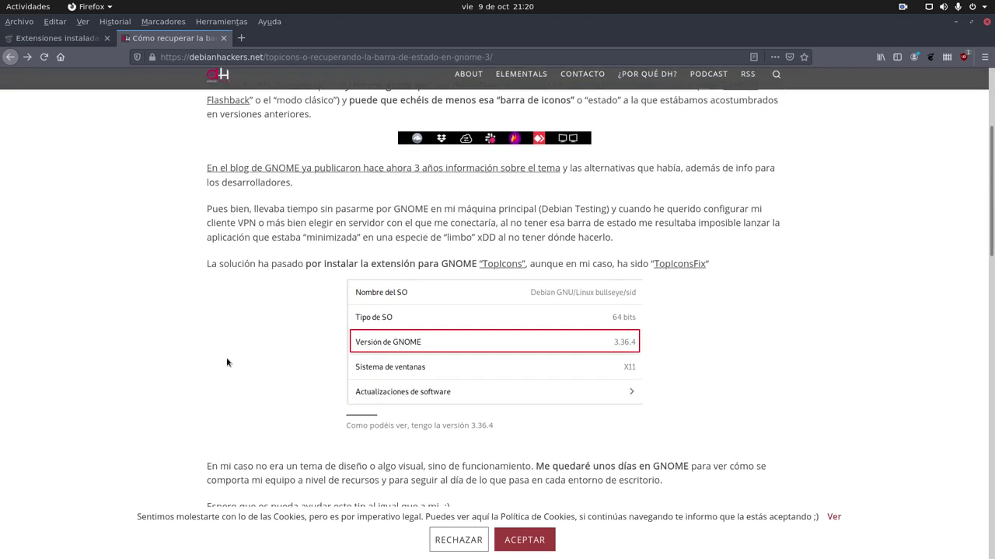
scroll(225, 417, "down", 7)
scroll(201, 263, "up", 3)
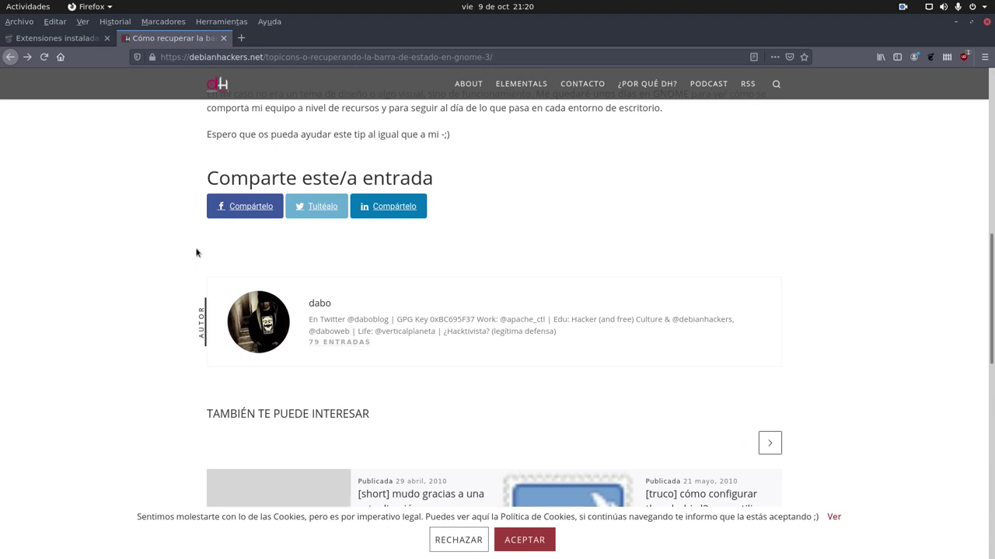
scroll(154, 254, "up", 20)
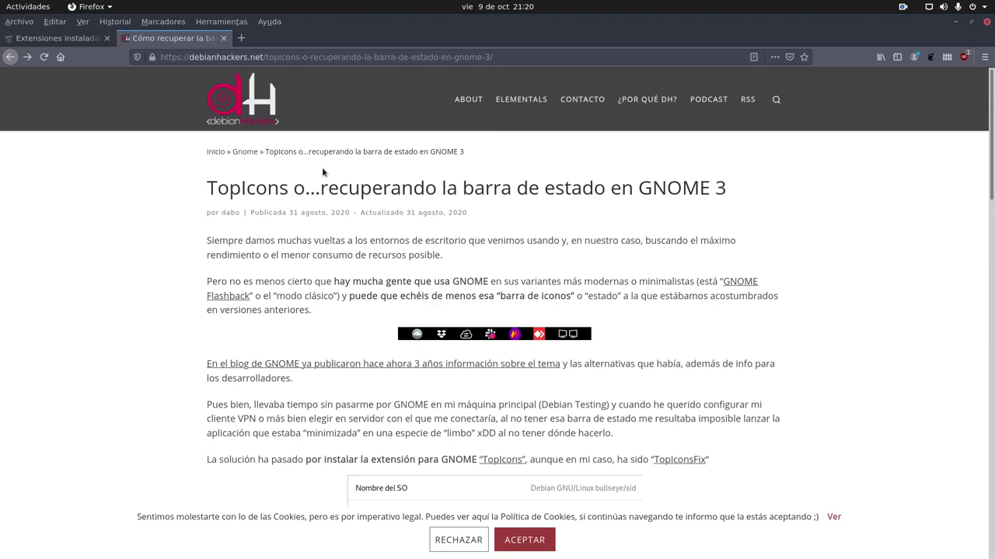
Go back to the main catalogue on the GNOME extensions site and sort the extensions by Recientes.
left_click(56, 42)
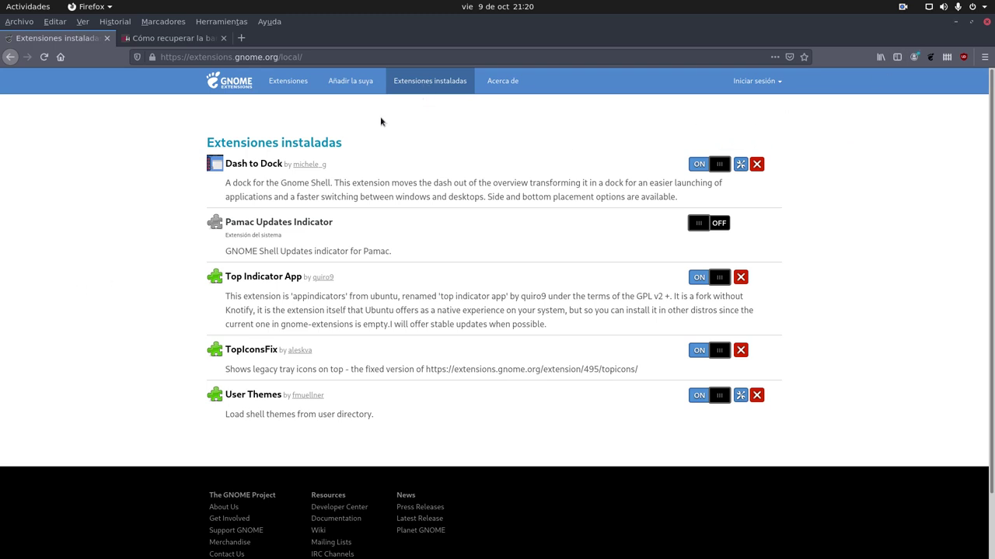
left_click(235, 79)
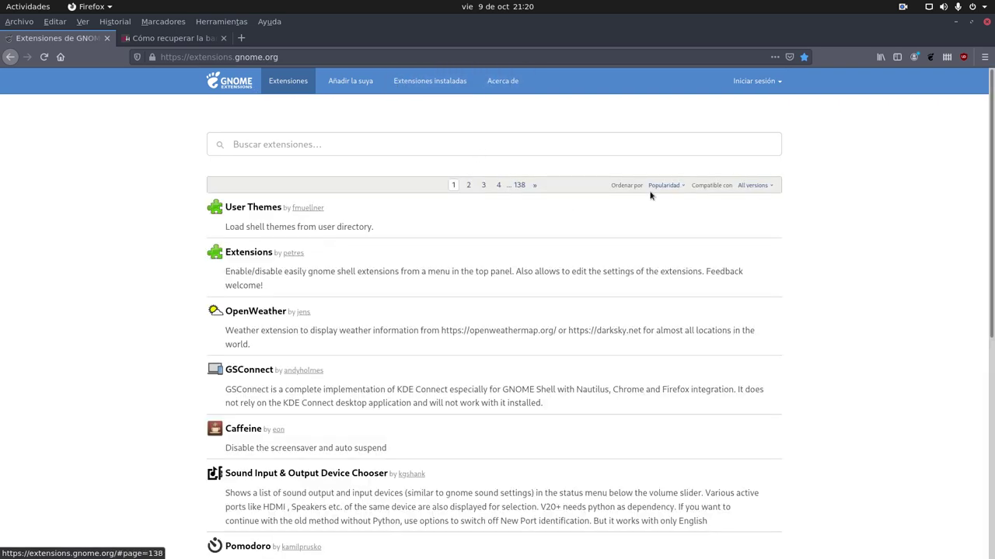
left_click(665, 185)
left_click(679, 207)
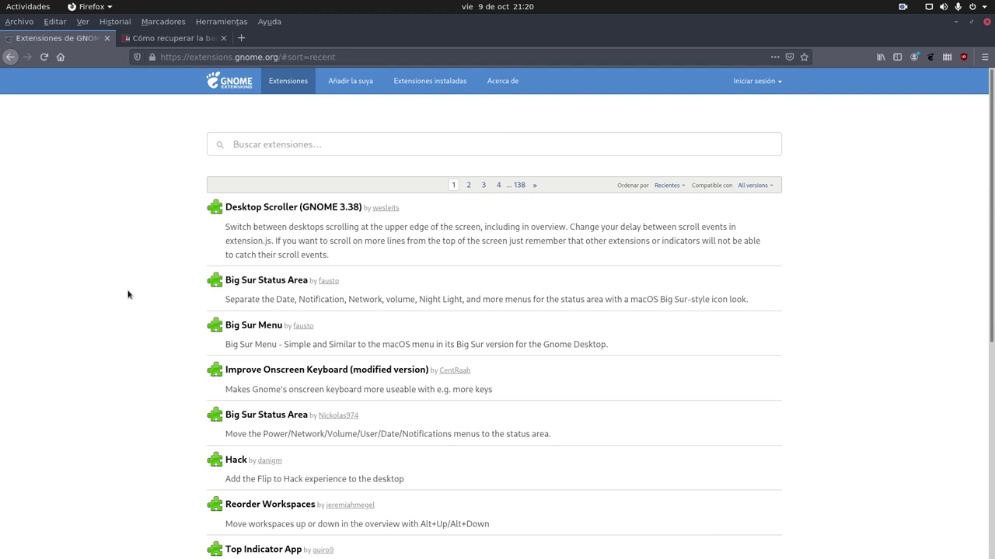
Browse the recent extensions, view the Desktop Scroller (GNOME 3.38) page while highlighting its description, and return to the list.
scroll(294, 459, "down", 2)
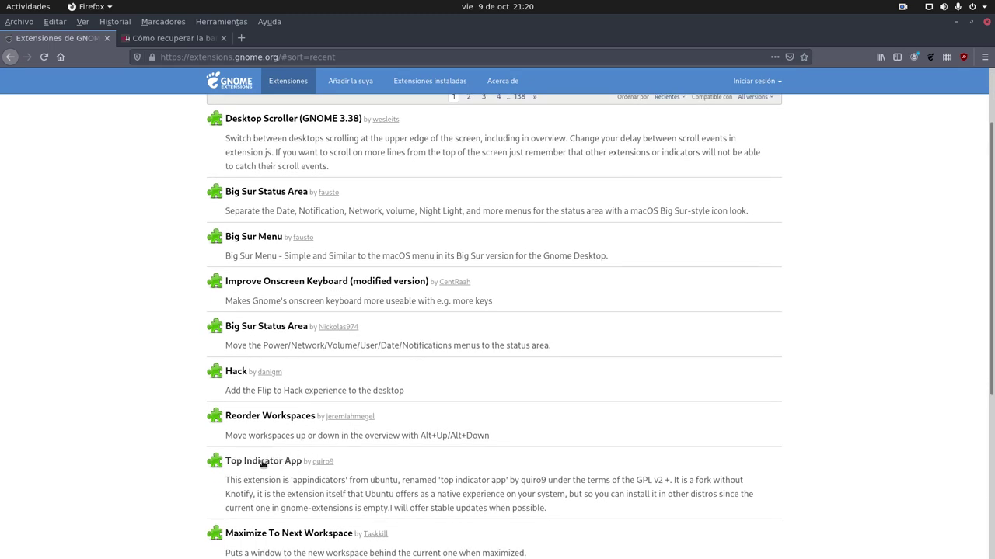
scroll(371, 223, "up", 2)
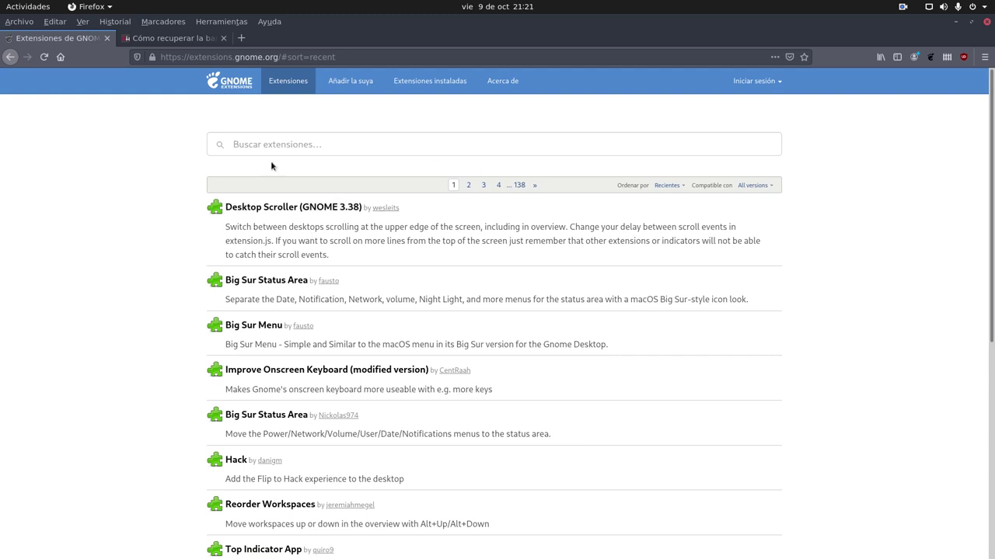
scroll(338, 346, "down", 3)
scroll(339, 347, "up", 4)
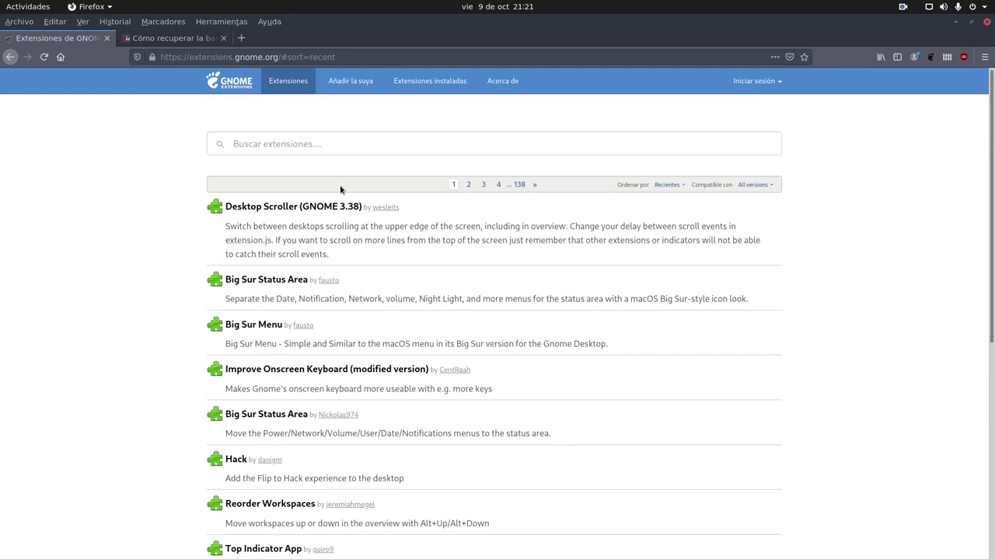
left_click(227, 225)
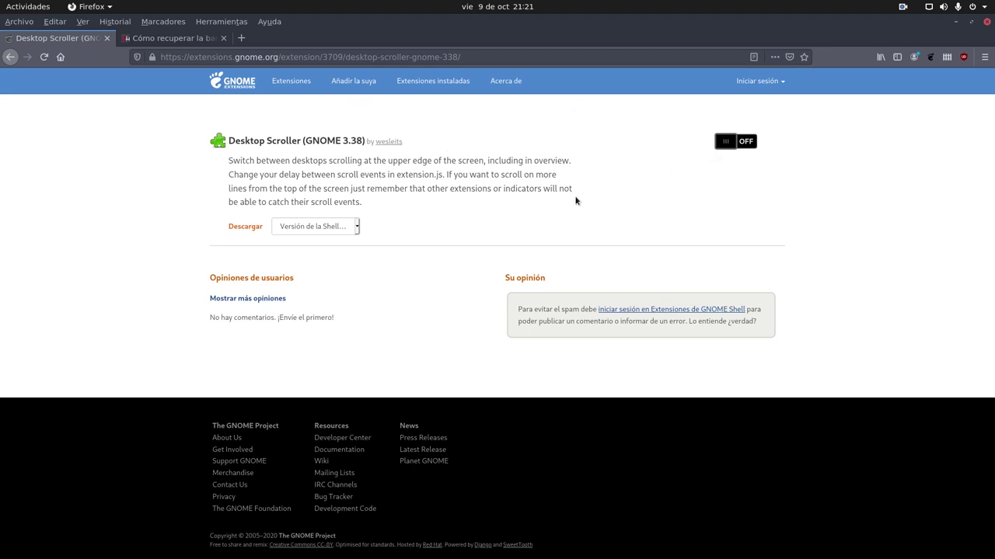
left_click_drag(575, 201, 221, 155)
left_click(137, 206)
left_click(10, 58)
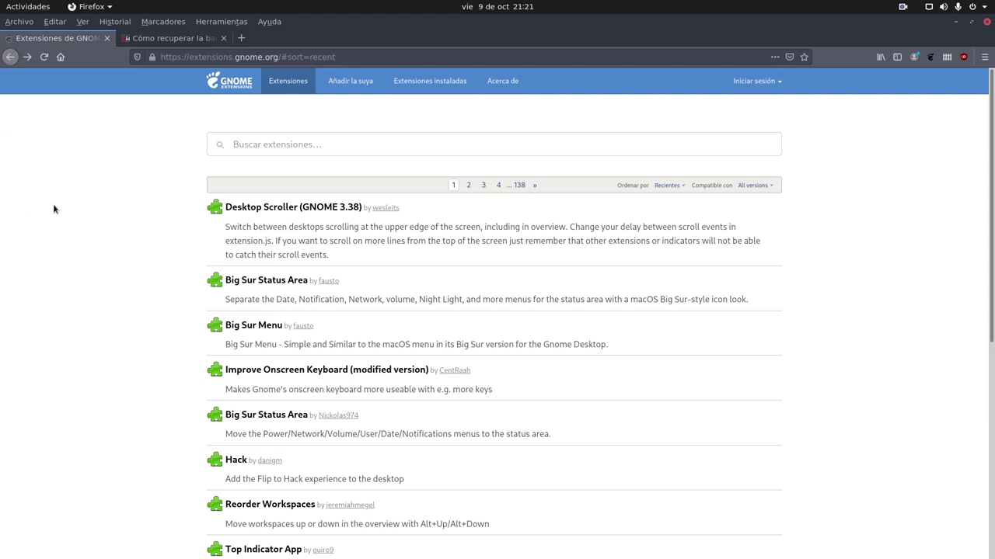
View the Big Sur Status Area extension by fausto, enlarge and close its screenshot, and return to the list.
left_click(266, 280)
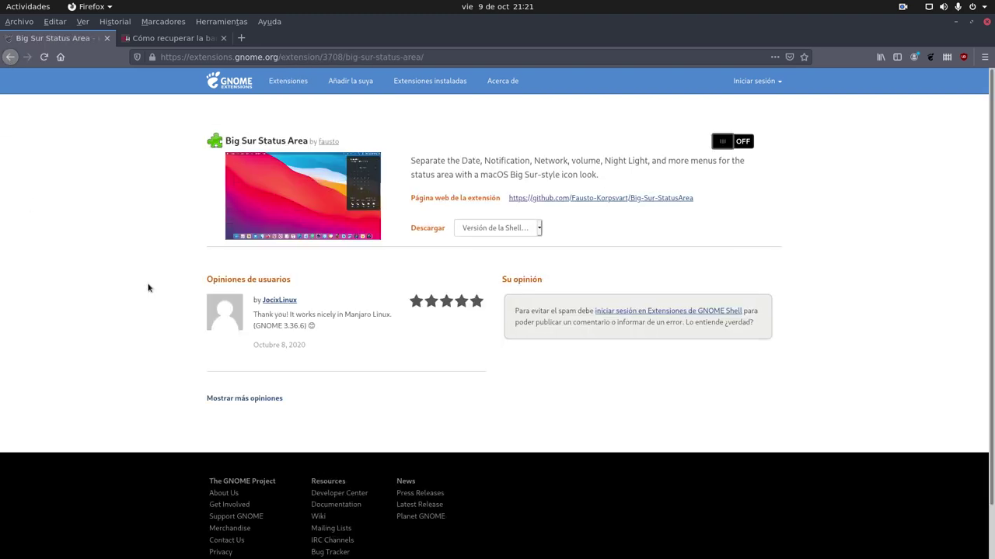
left_click(287, 198)
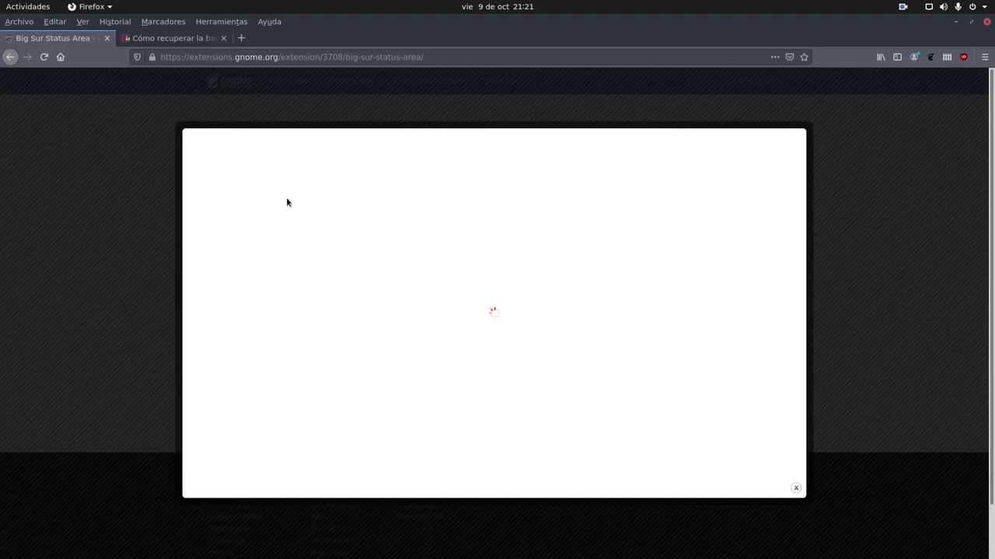
left_click(899, 266)
left_click(9, 57)
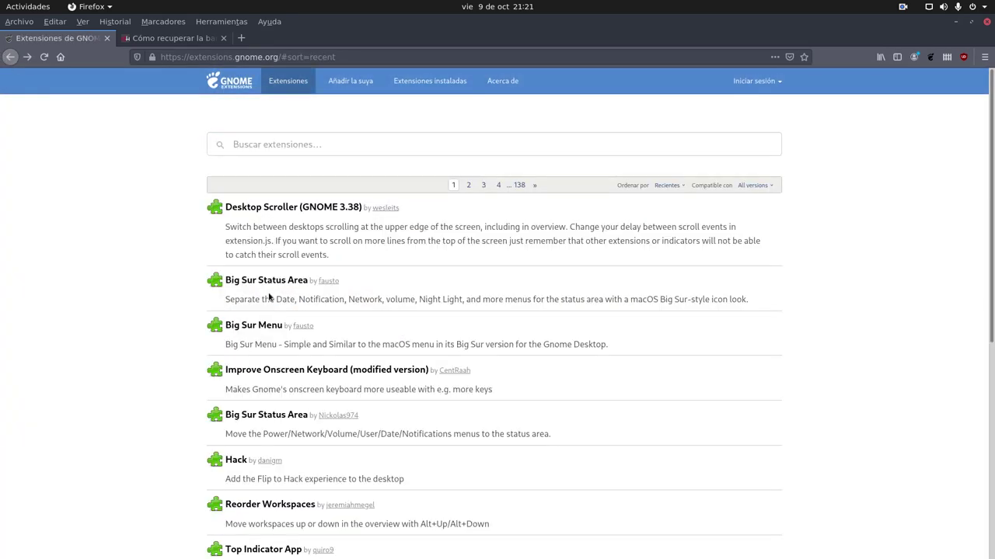
View the Top Indicator App extension page, enlarge and close its screenshot, and go to the installed extensions page.
scroll(267, 326, "down", 3)
left_click(249, 403)
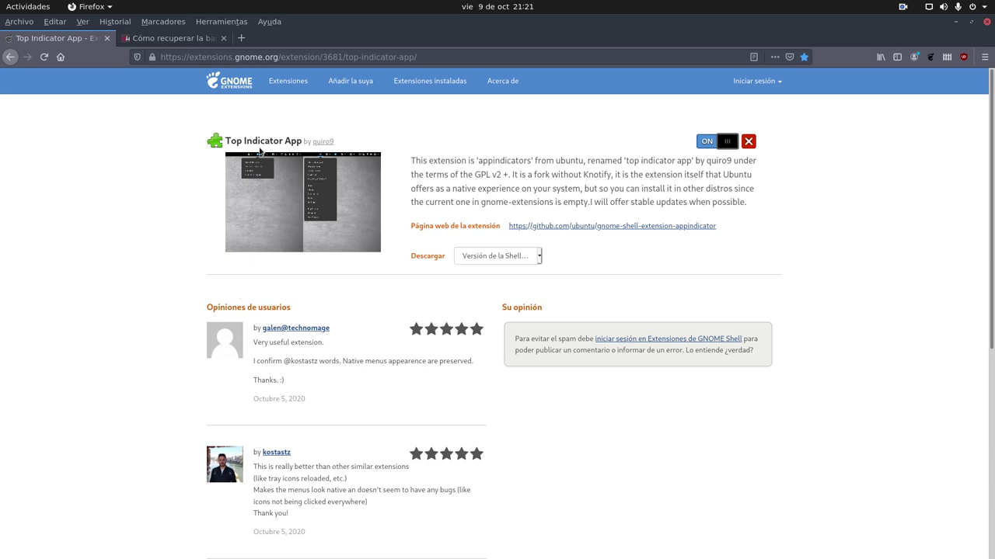
left_click(290, 205)
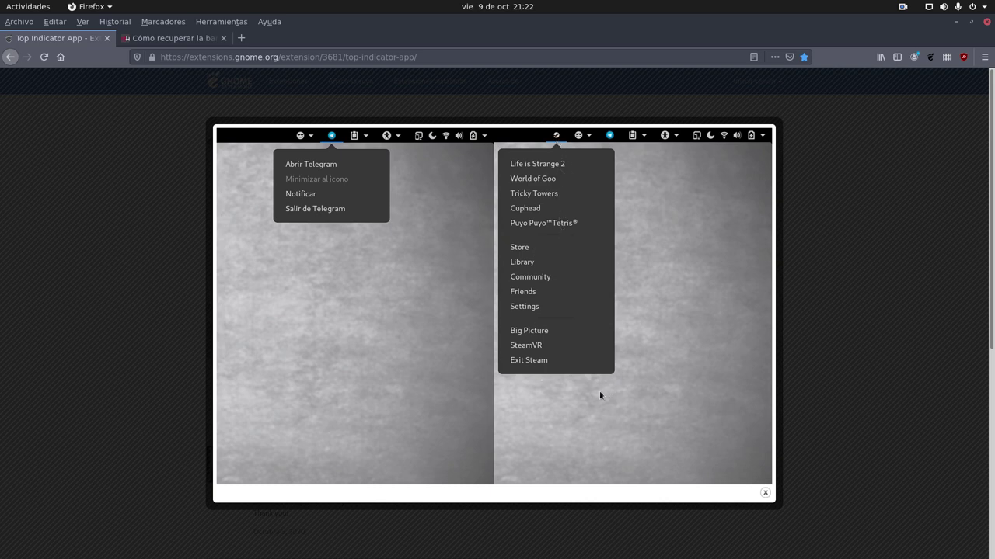
left_click(180, 347)
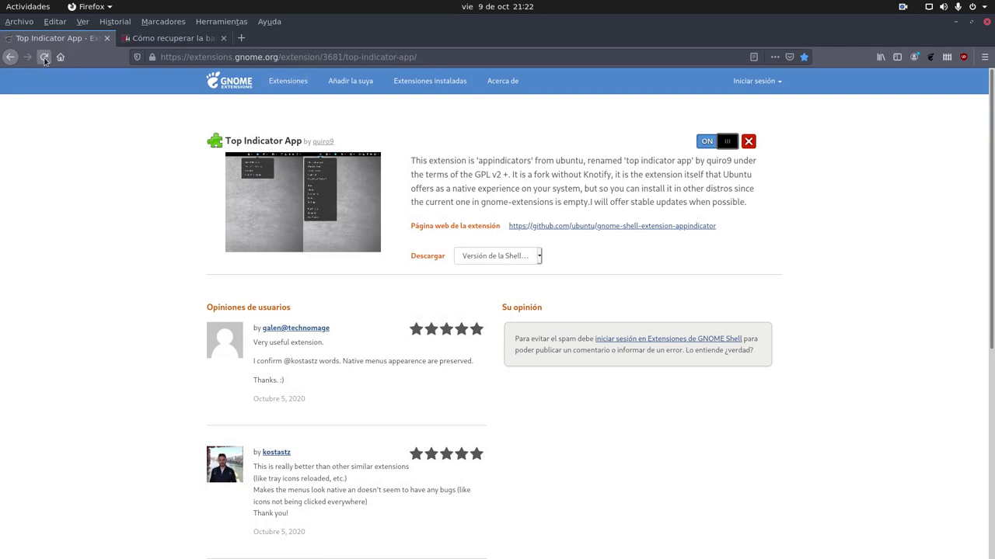
left_click(415, 86)
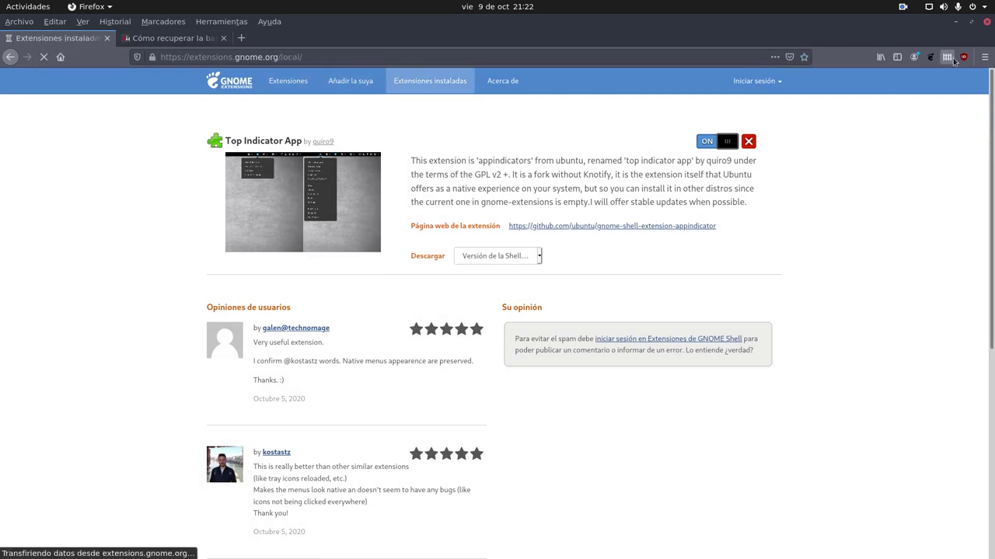
Minimize the browser, show and minimize the Configuración window, and bring up the Retoques extensions list nearer the middle of the desktop.
left_click(955, 21)
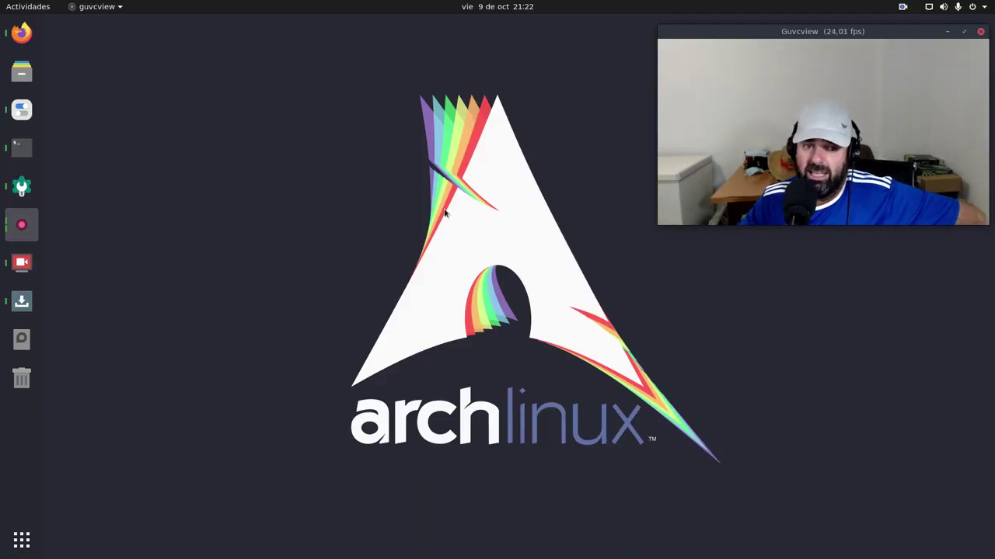
left_click(35, 192)
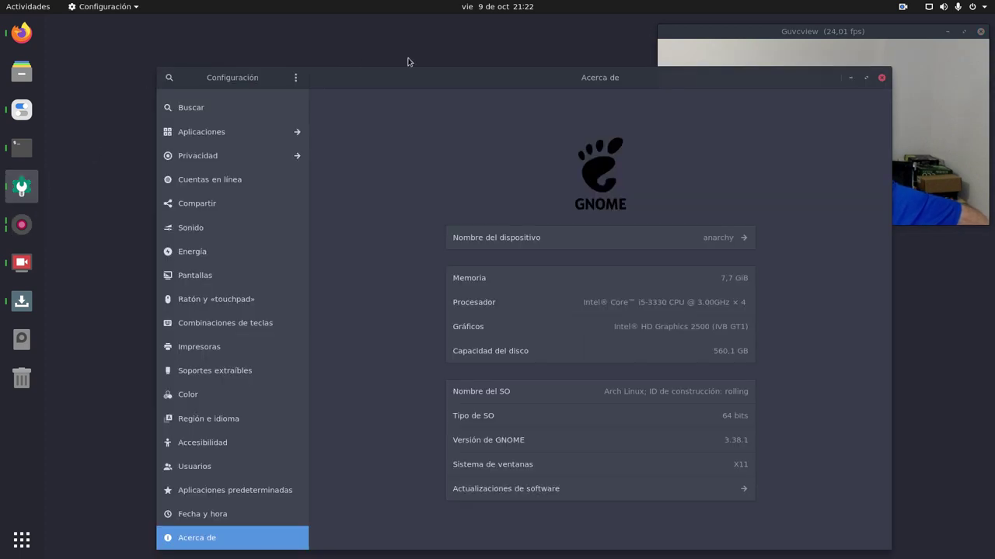
left_click_drag(433, 84, 435, 72)
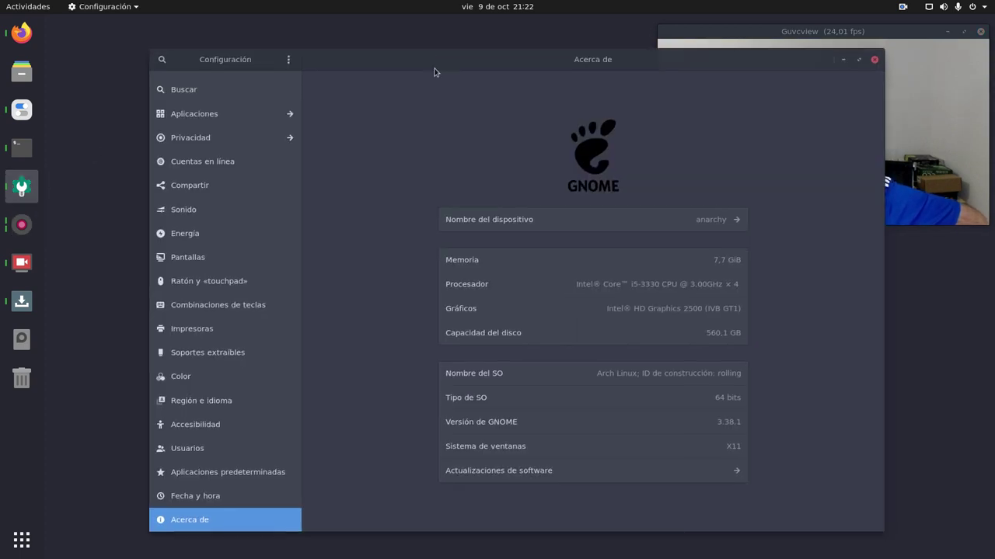
left_click(843, 61)
left_click(22, 113)
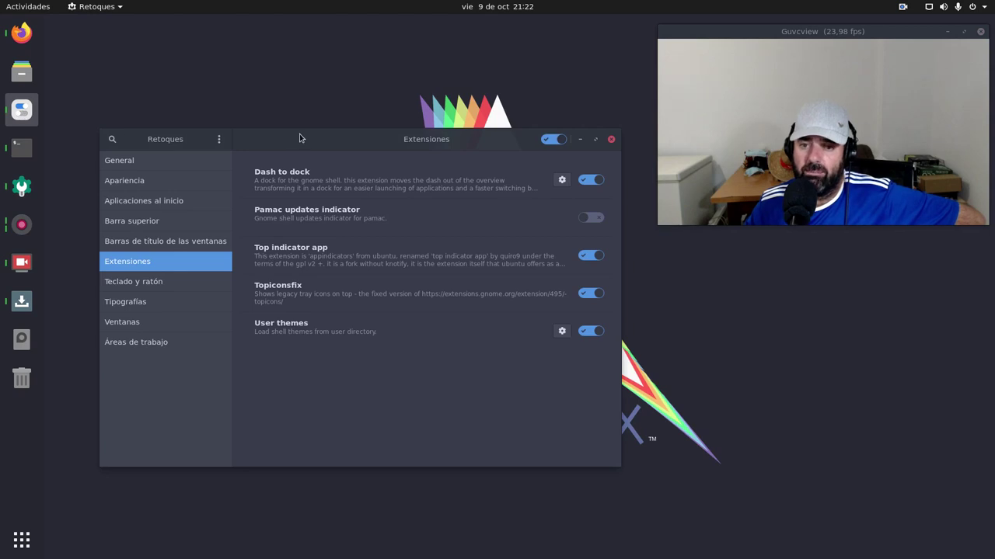
left_click_drag(301, 139, 408, 156)
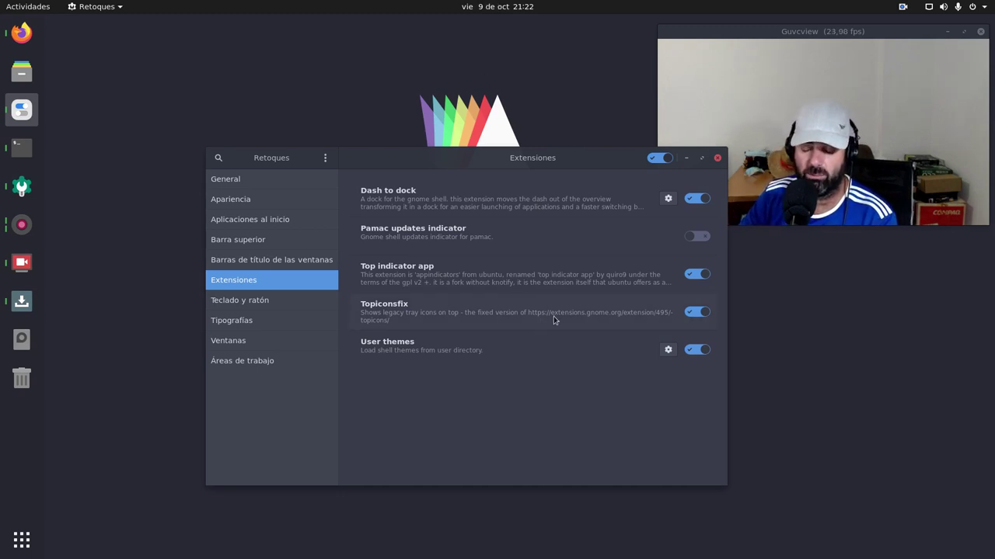
Open the Dash to Dock settings from the extensions list, reposition the window, and toggle panel mode off and back on.
left_click(669, 199)
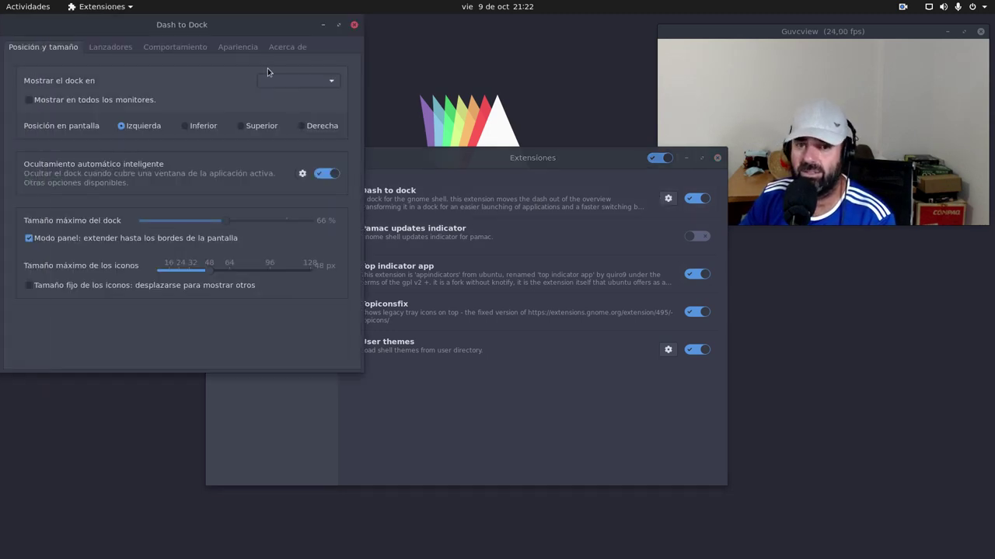
left_click_drag(244, 31, 544, 193)
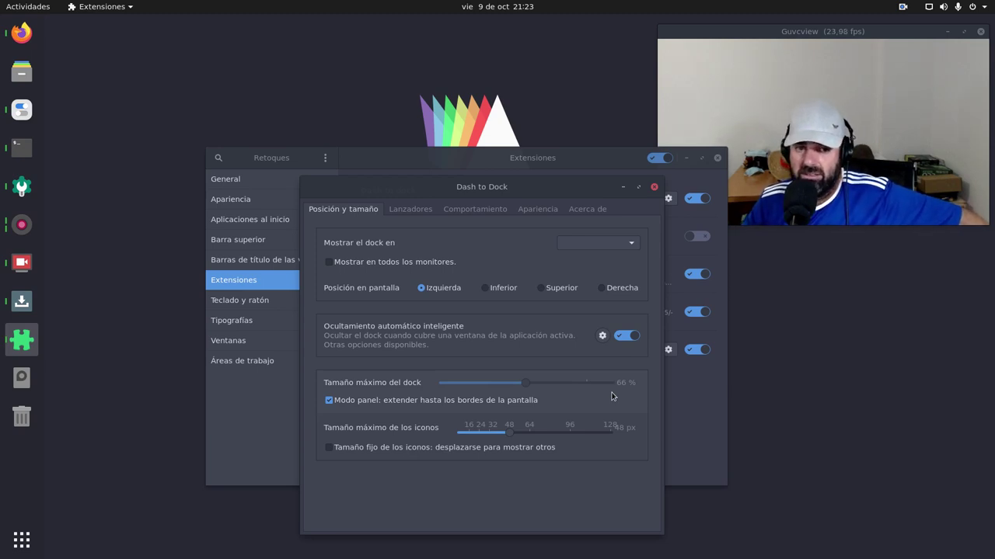
left_click(373, 400)
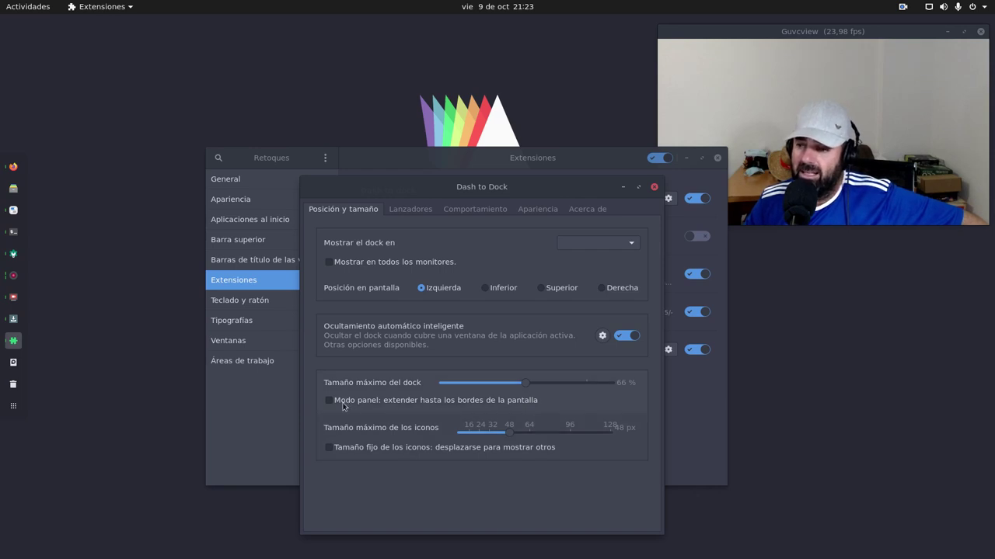
left_click(422, 403)
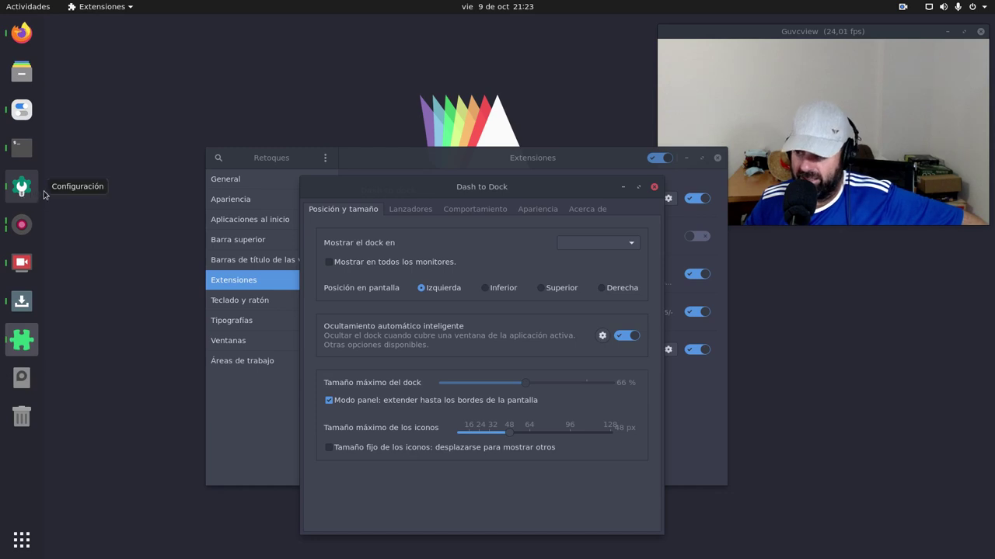
Disable the dock's panel mode, try maximum dock sizes of 90 % and 82 %, return to 90 %, and re-enable panel mode.
left_click(393, 401)
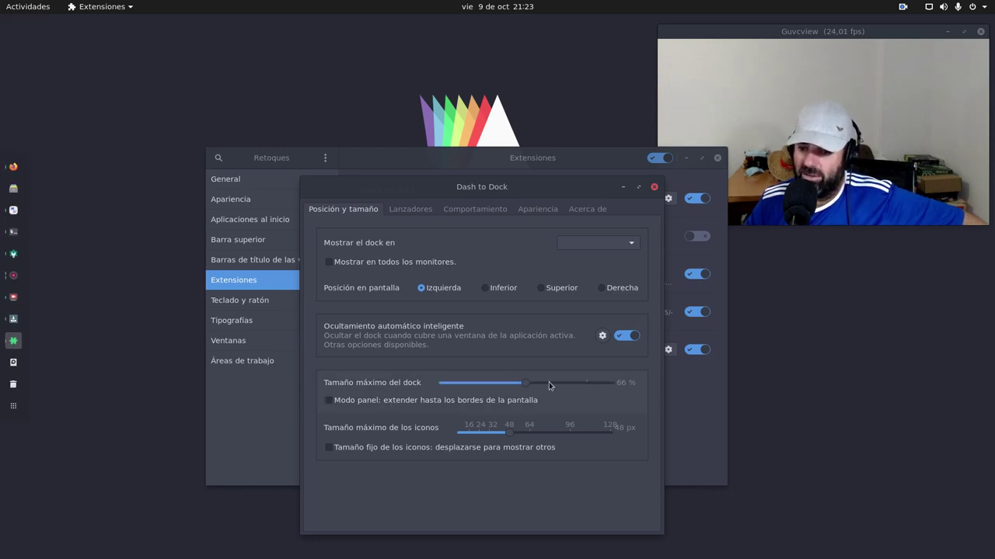
left_click_drag(526, 383, 586, 386)
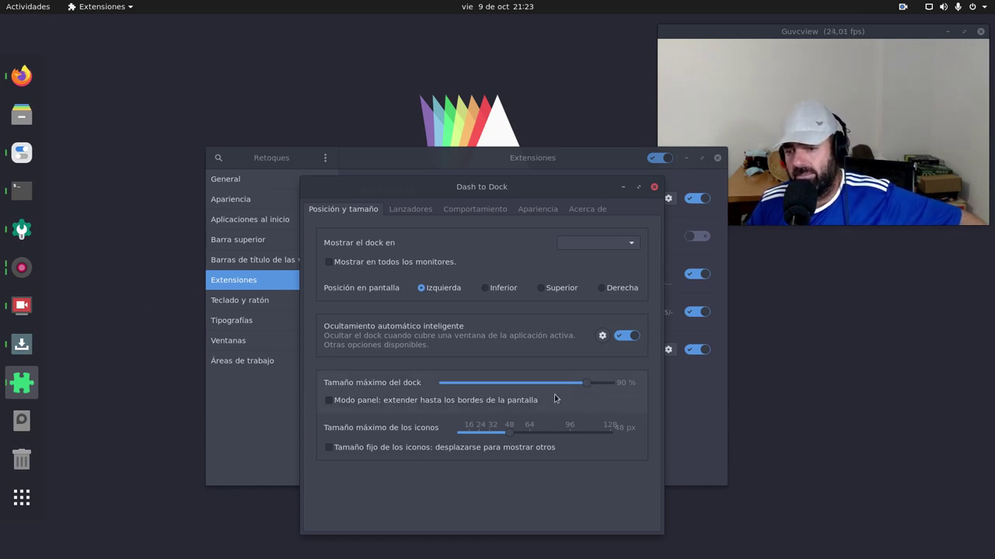
scroll(586, 386, "down", 4)
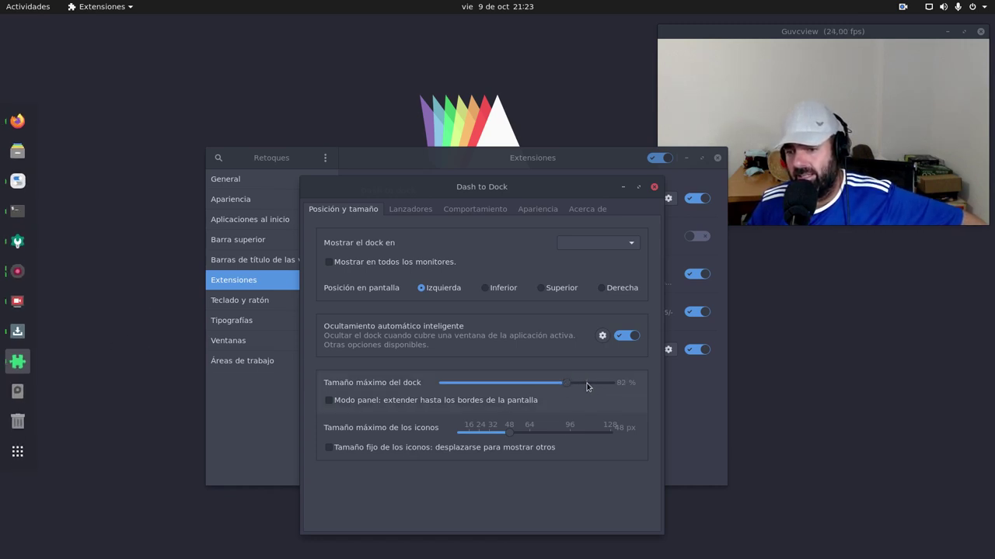
scroll(566, 385, "up", 4)
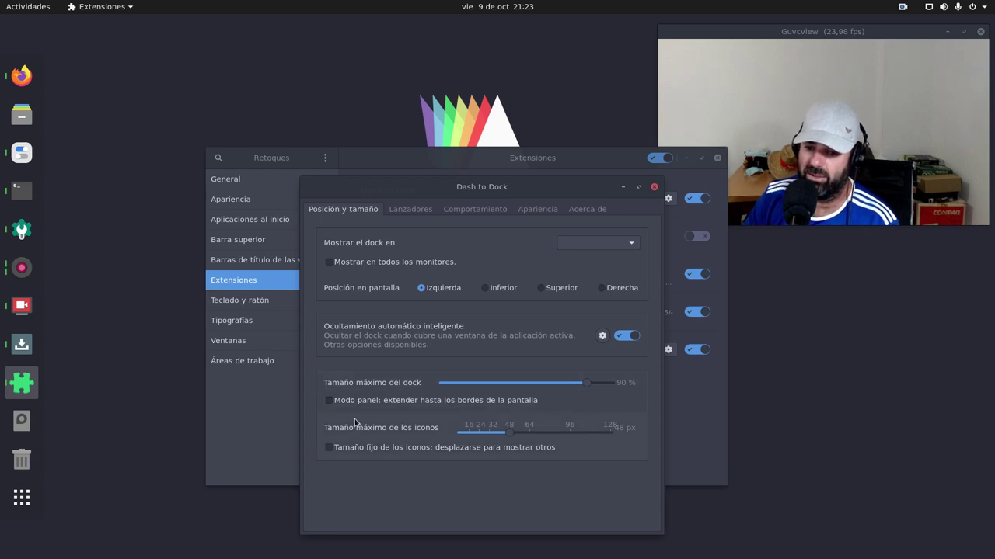
left_click(367, 400)
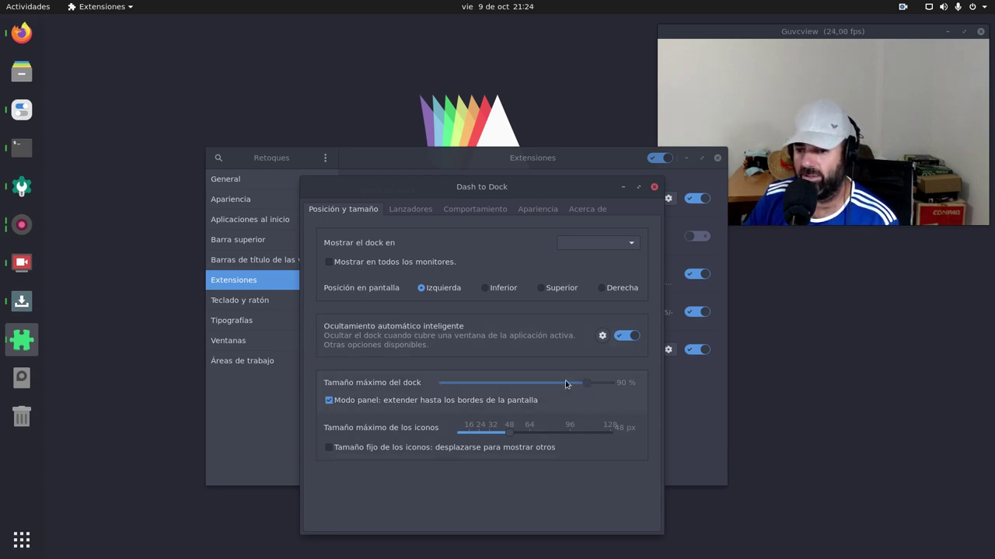
Reduce the maximum dock size to 68 % and then 60 %, disabling panel mode for each change and re-enabling it.
left_click(379, 401)
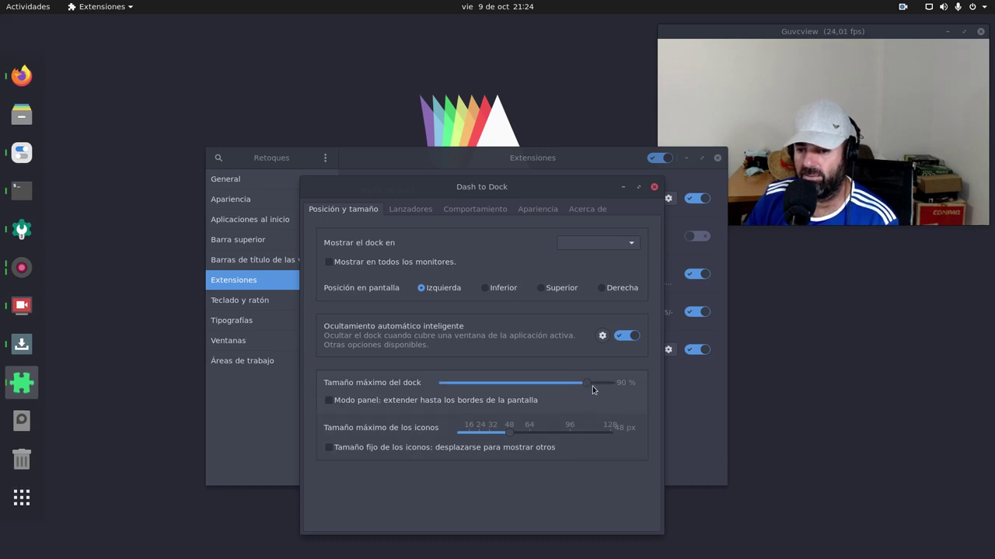
left_click_drag(578, 382, 534, 382)
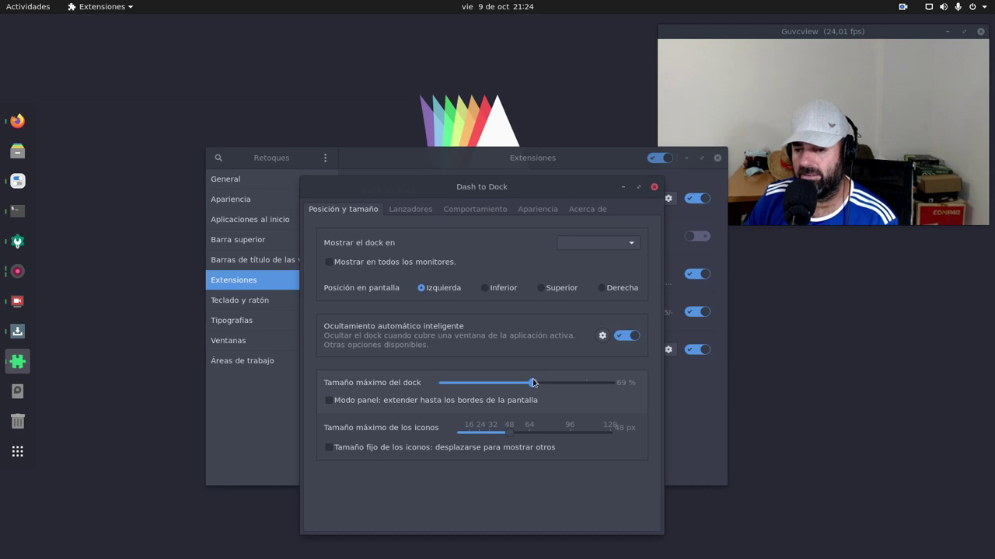
left_click_drag(533, 382, 530, 384)
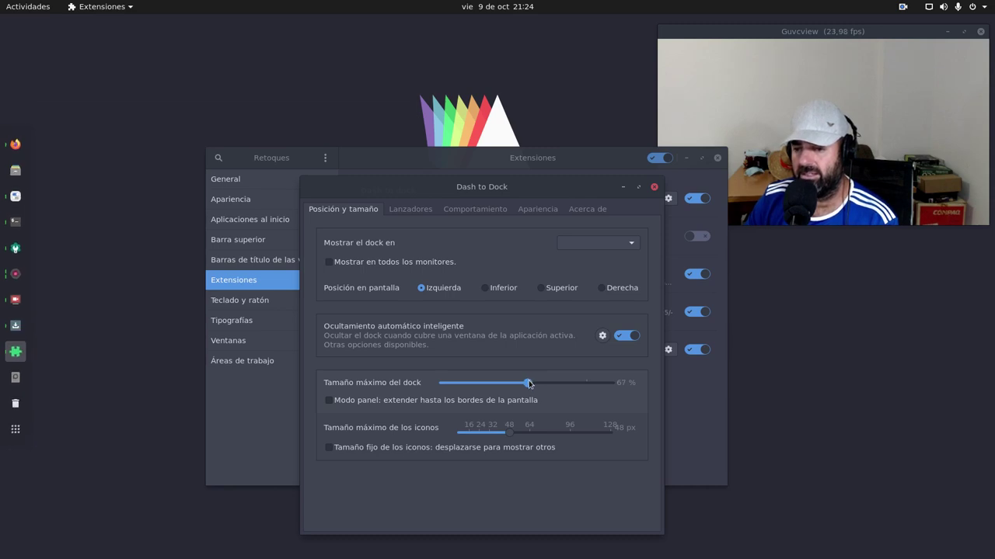
left_click(377, 401)
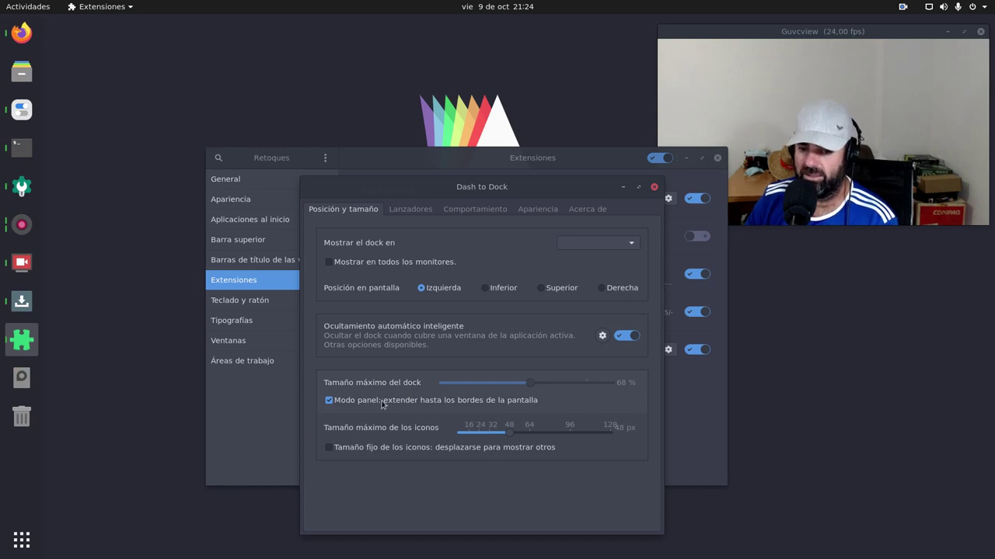
left_click(383, 401)
left_click_drag(529, 384, 509, 385)
left_click(375, 402)
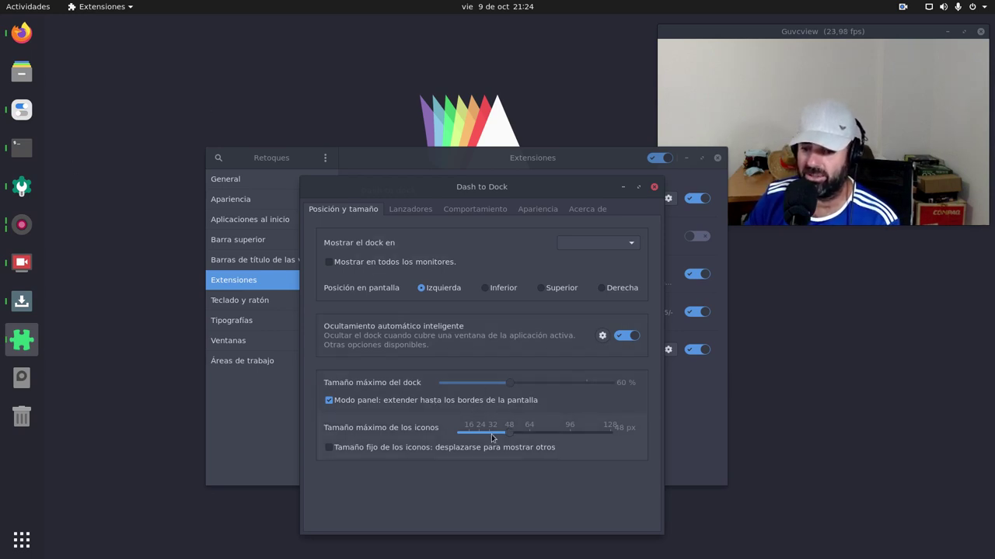
Try a maximum icon size of 34 px, restore it to 48 px, and toggle the fixed icon size option on and off.
left_click_drag(507, 438, 487, 440)
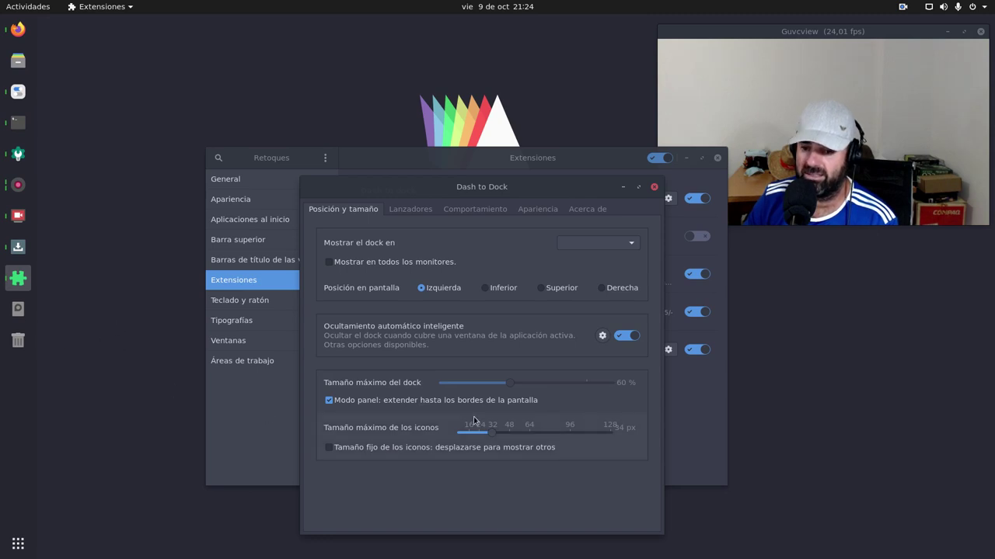
left_click_drag(490, 436, 509, 437)
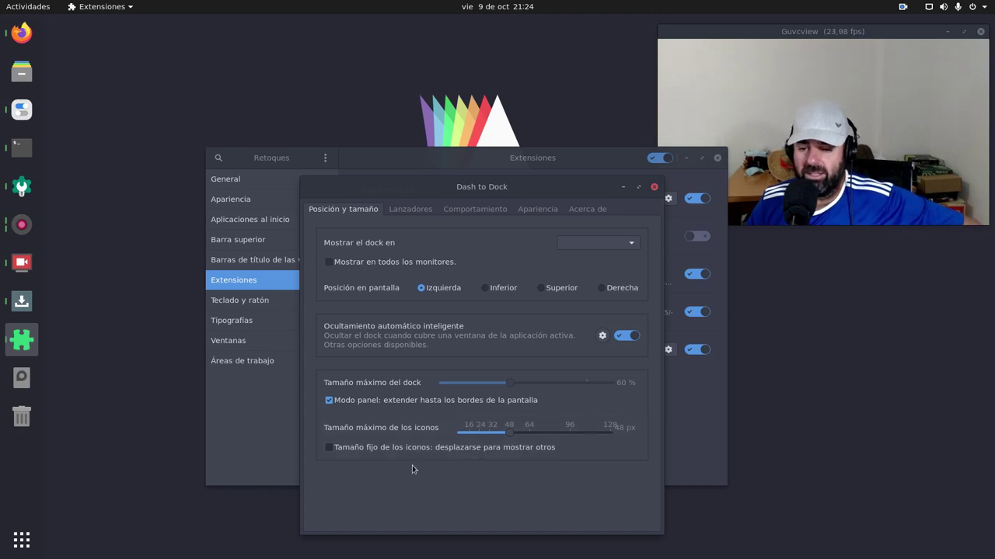
left_click(366, 450)
left_click(365, 450)
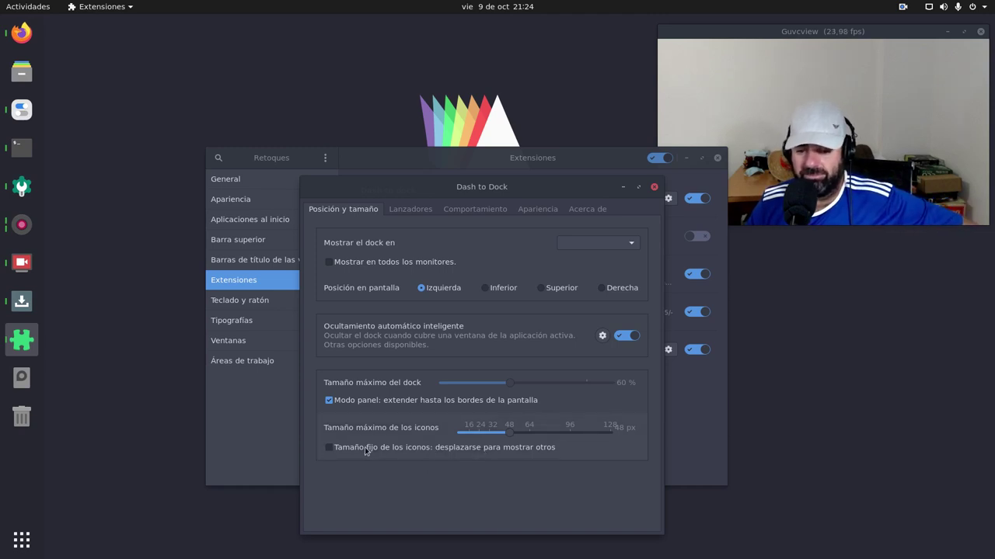
left_click(353, 449)
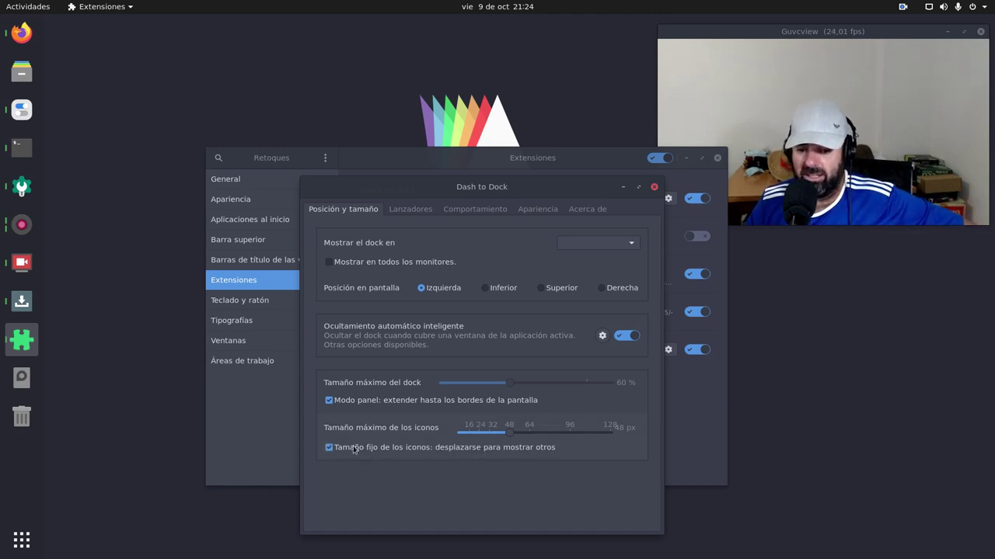
left_click(354, 450)
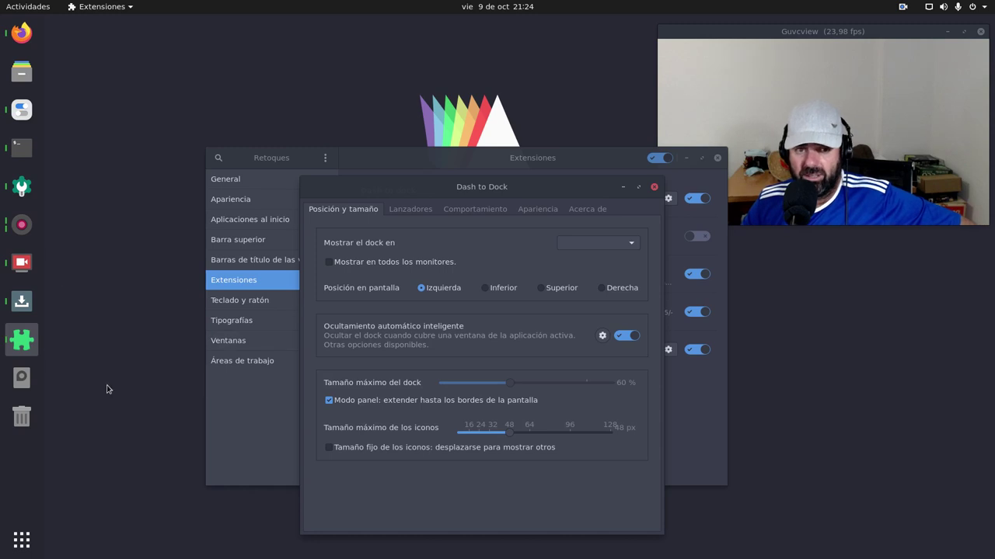
Turn off the dock's panel mode, set the maximum dock size to 65 %, and turn panel mode back on.
left_click(431, 401)
mouse_move(521, 386)
left_mouse_down()
mouse_move(509, 386)
mouse_move(522, 386)
left_mouse_up()
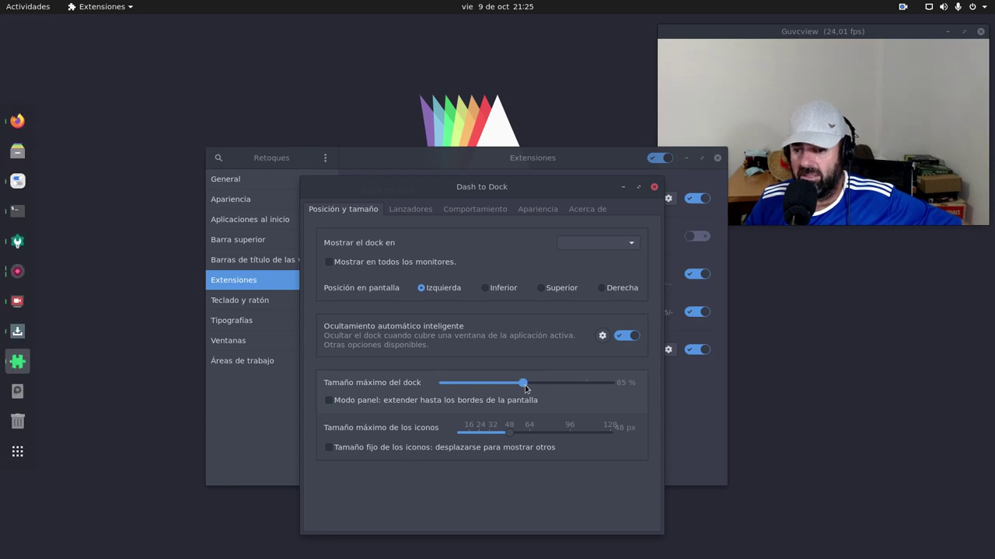
left_click(420, 400)
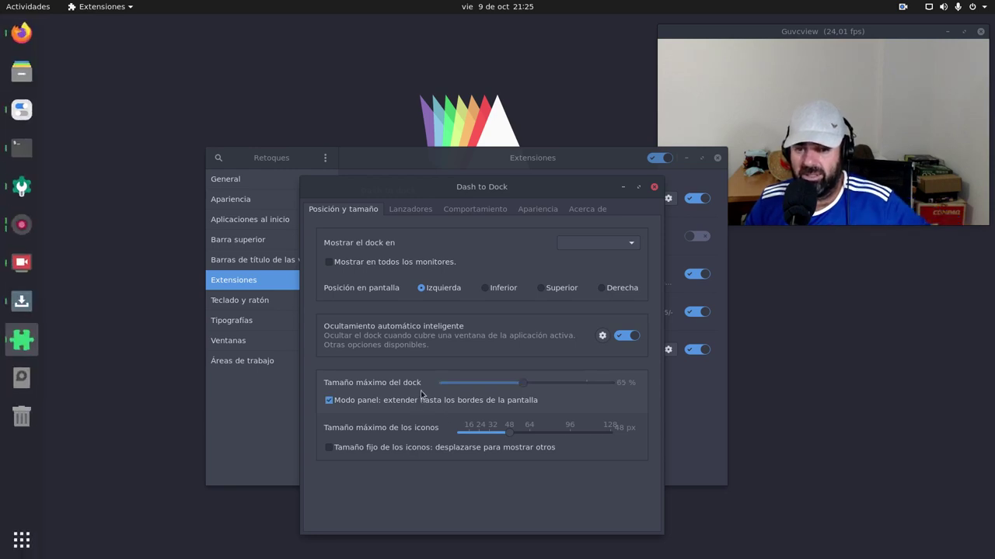
Review the Lanzadores, Comportamiento and Apariencia settings of Dash to Dock, moving its window off the extensions list.
left_click(395, 214)
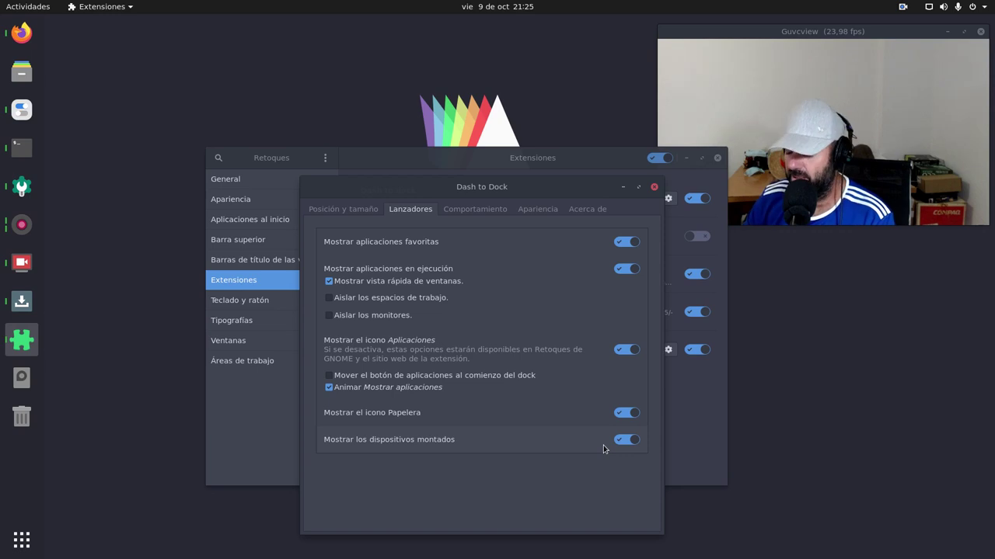
left_click_drag(526, 187, 412, 128)
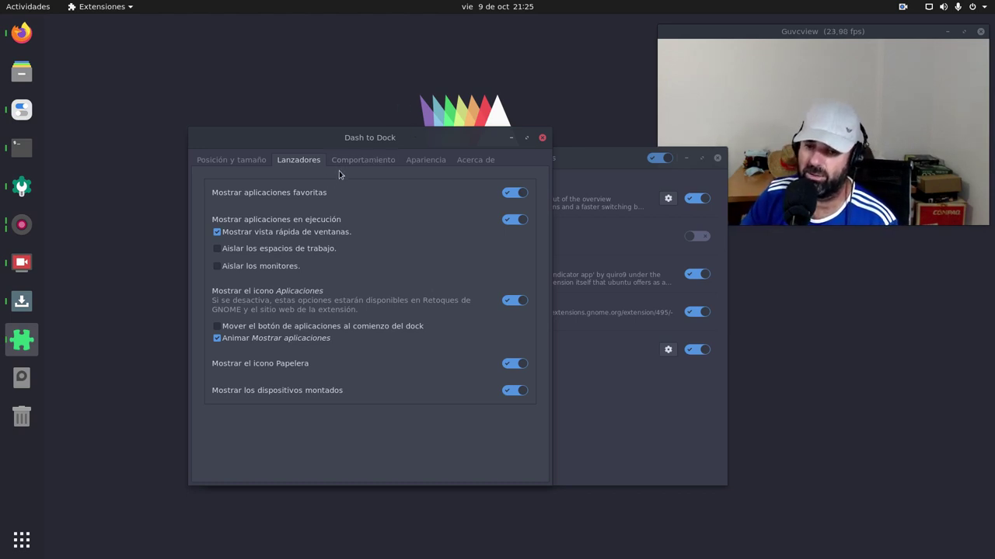
left_click_drag(411, 132, 357, 69)
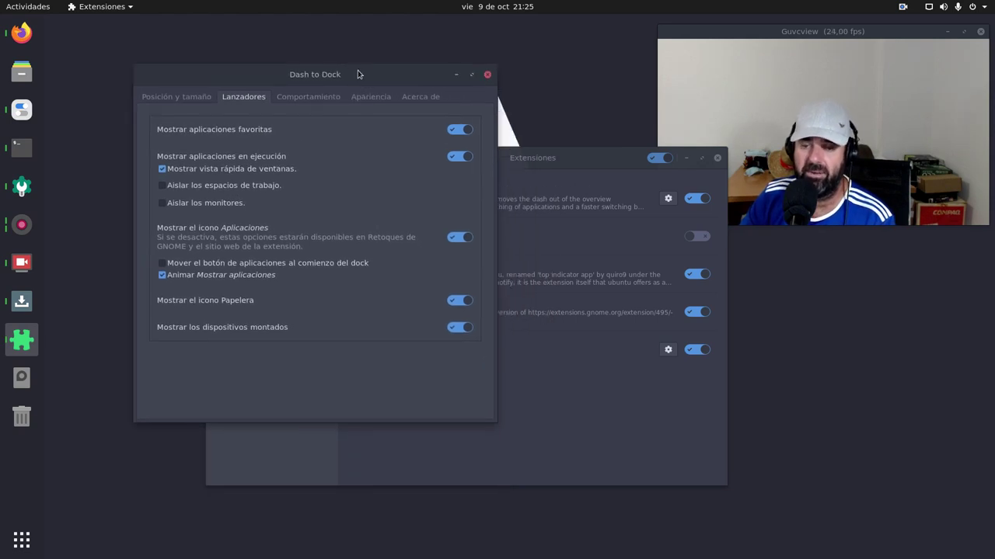
left_click(307, 99)
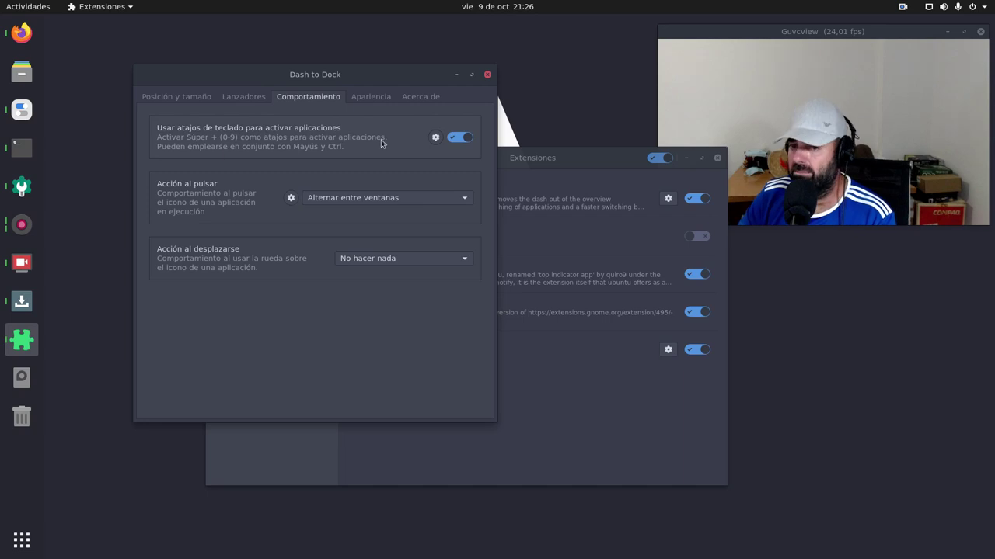
left_click(353, 101)
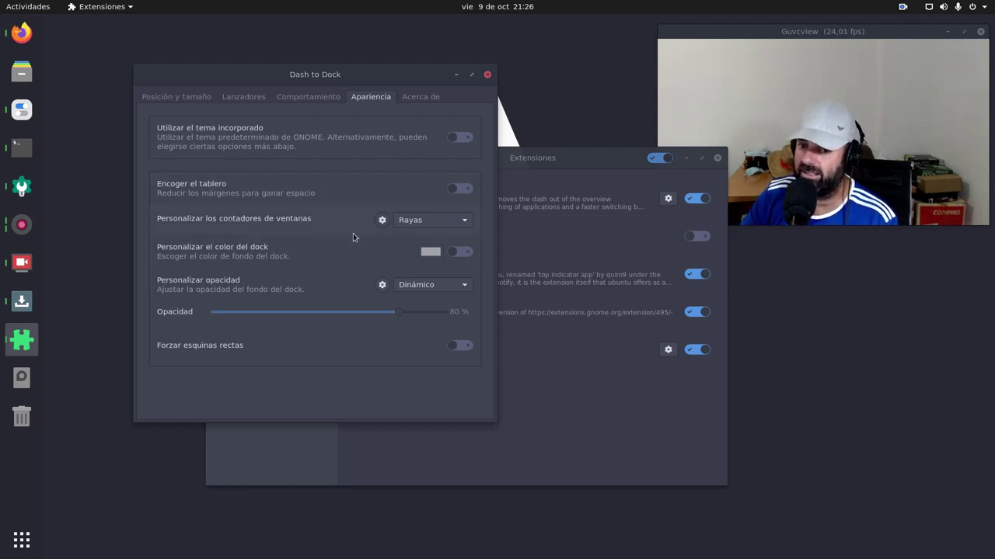
Try the Puntos and Cuadrados styles for the dock's window counters, then return the style to Rayas.
left_click(422, 222)
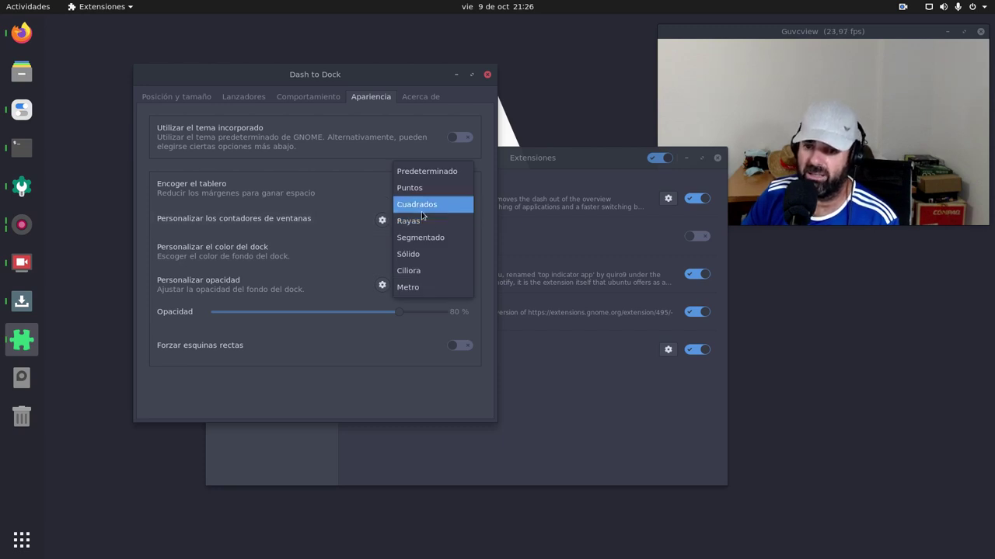
left_click(426, 191)
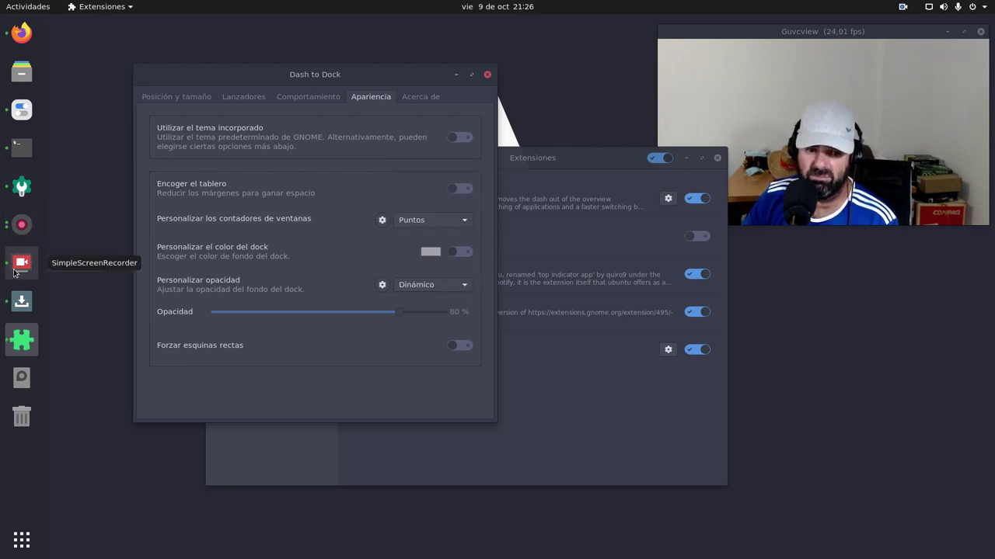
left_click(408, 221)
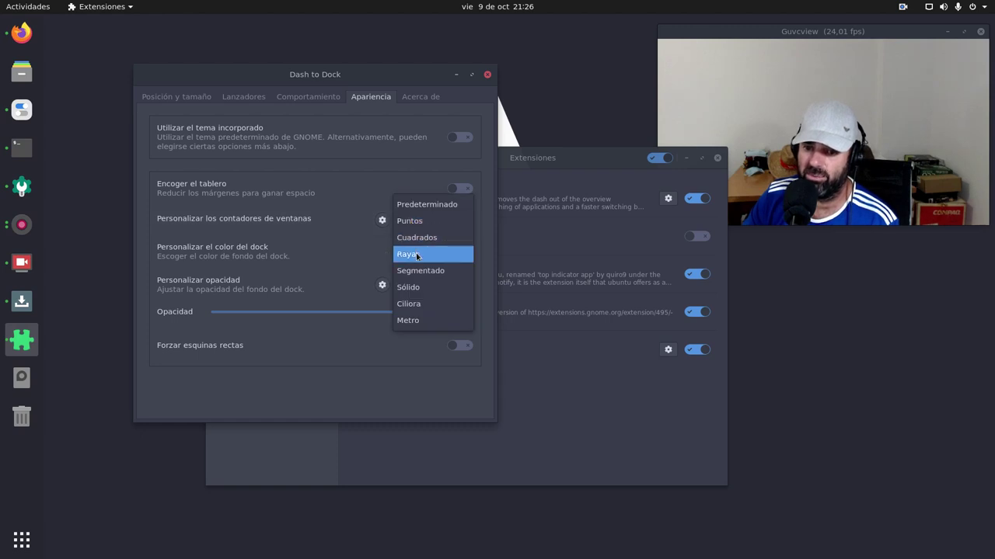
left_click(415, 240)
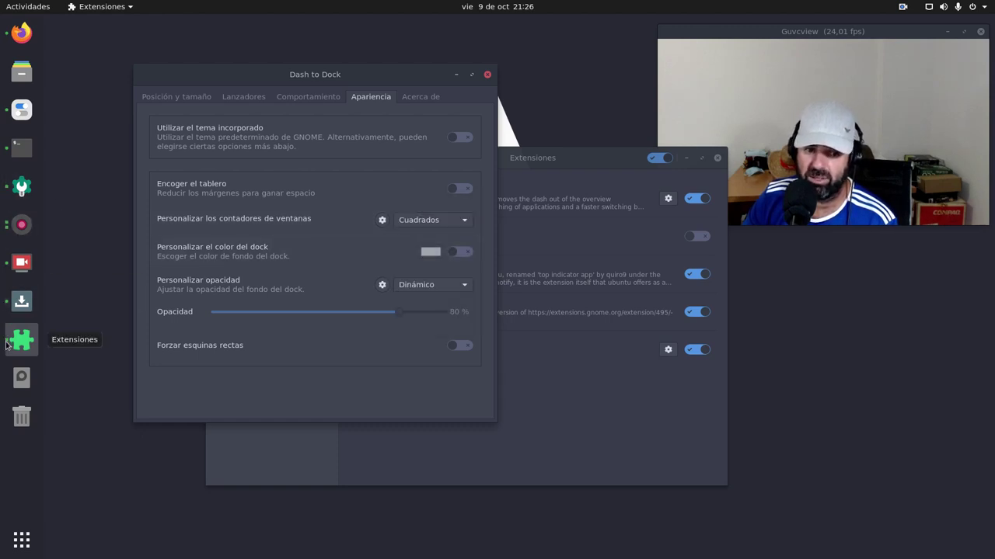
left_click(427, 220)
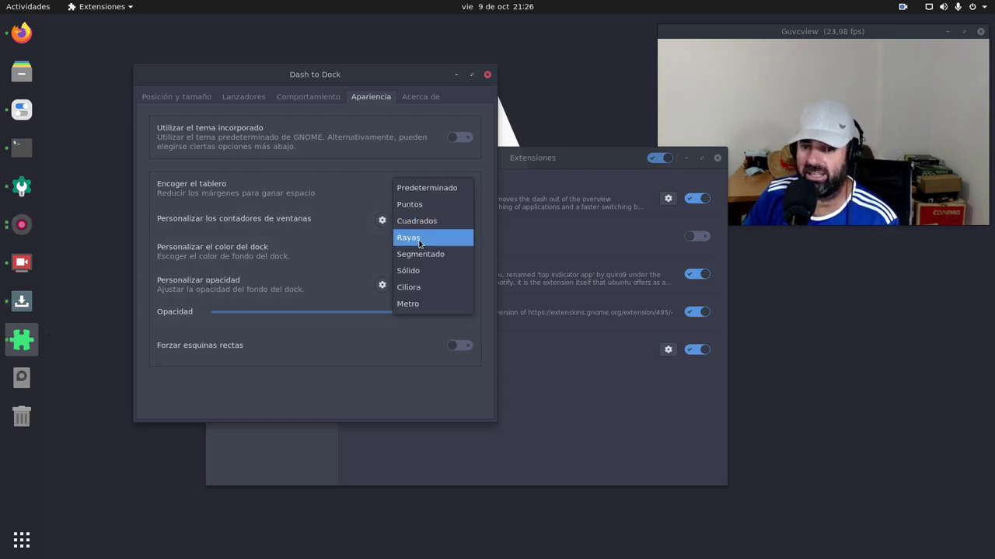
left_click(423, 238)
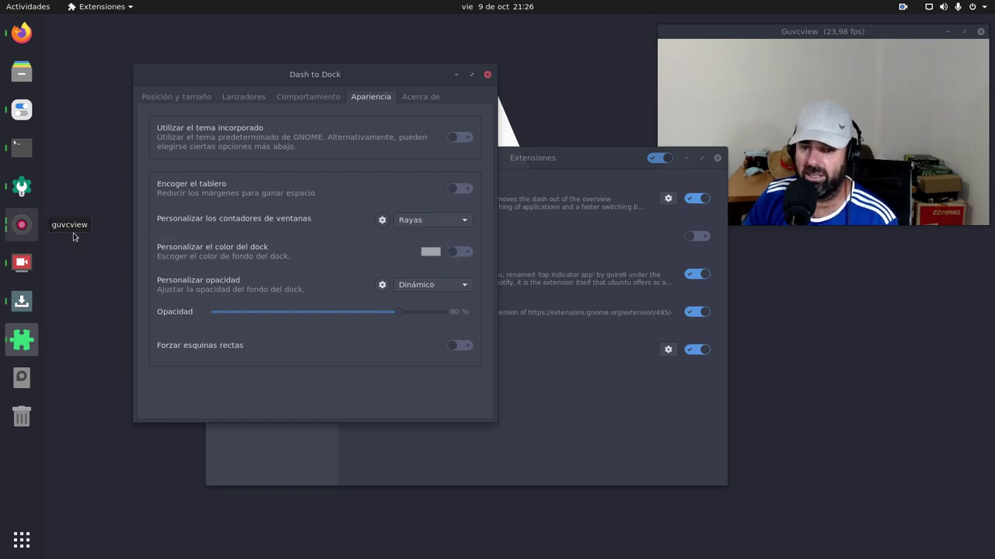
Review the running indicator customization options for the dock's window counters without changing them.
left_click(382, 221)
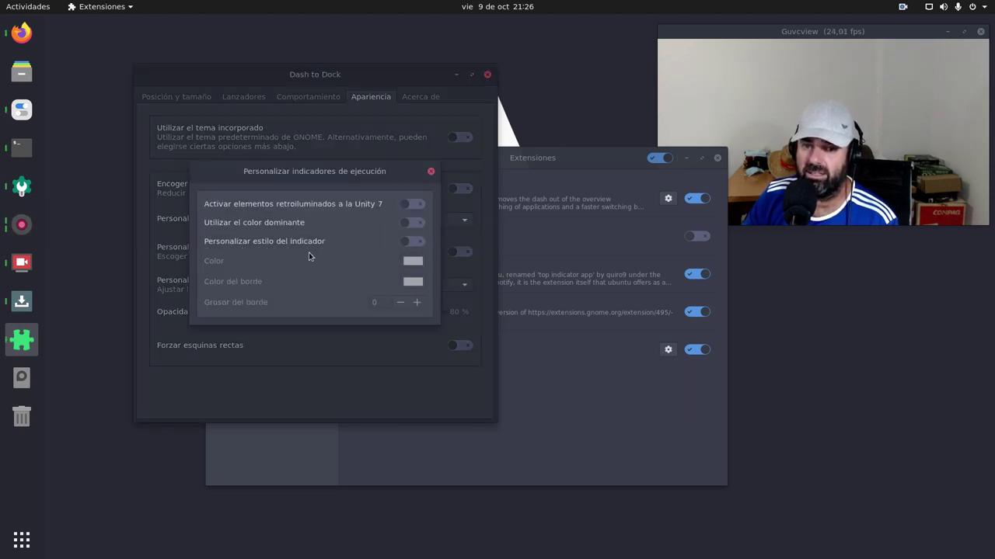
left_click_drag(367, 176, 412, 202)
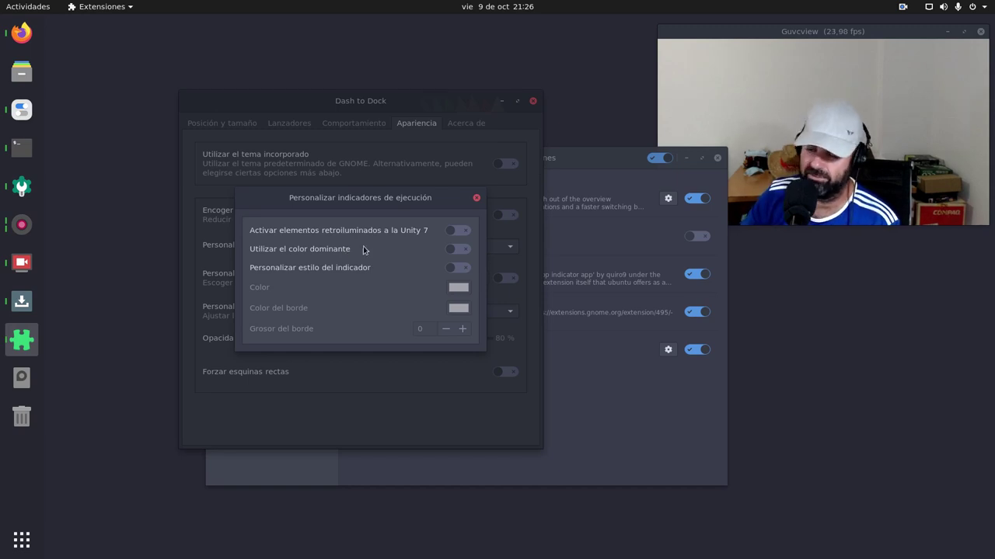
left_click(477, 198)
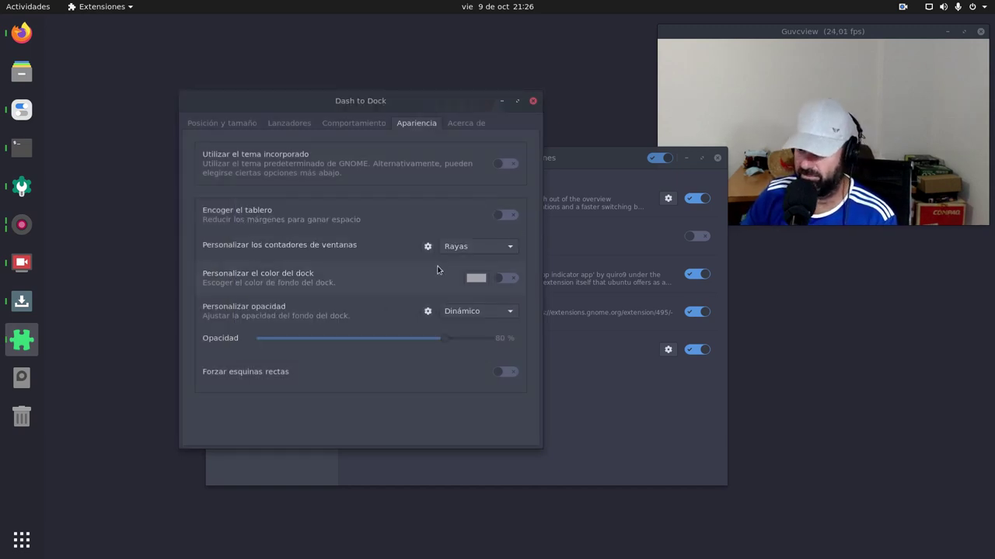
Try the Segmentado style for the dock's window counters and set it back to Rayas.
left_click(468, 247)
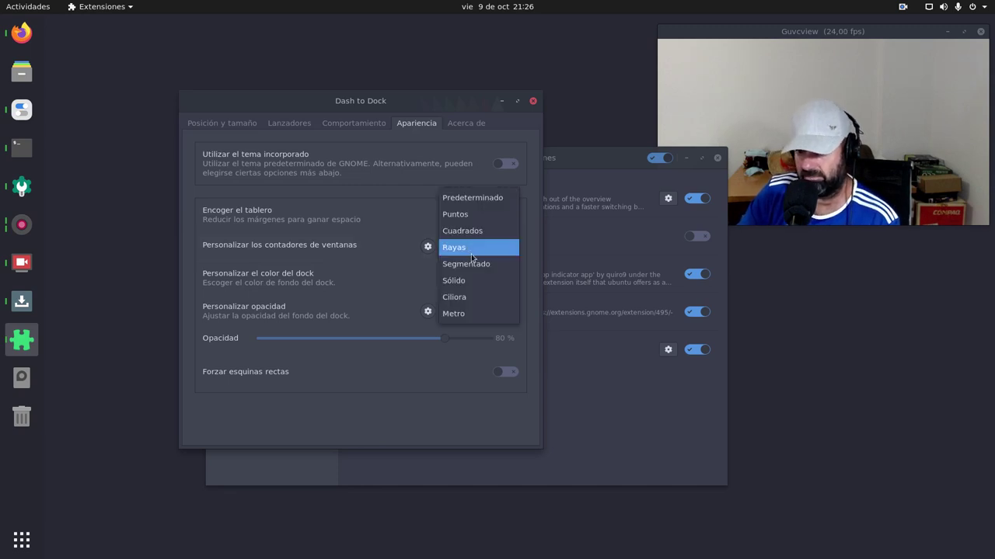
left_click(472, 264)
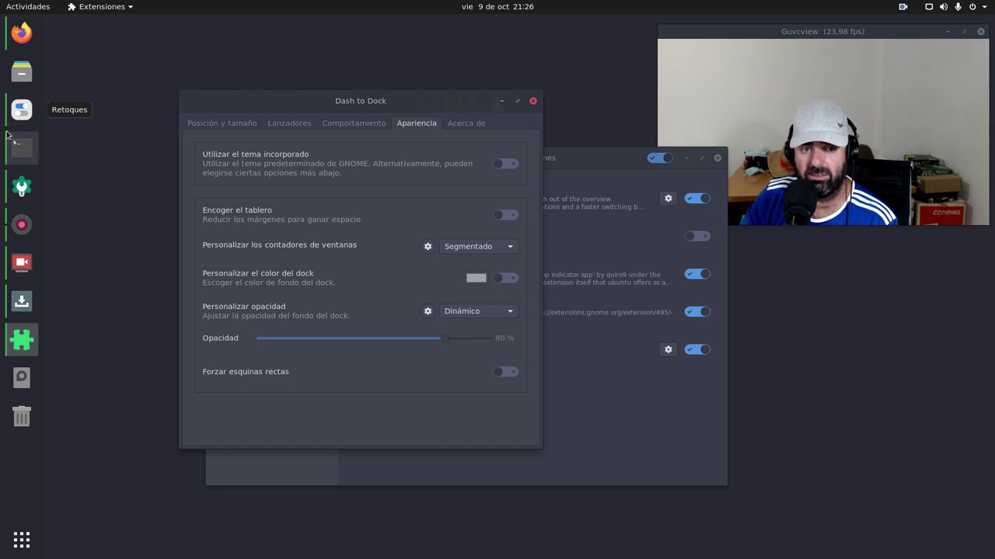
left_click(466, 246)
left_click(457, 229)
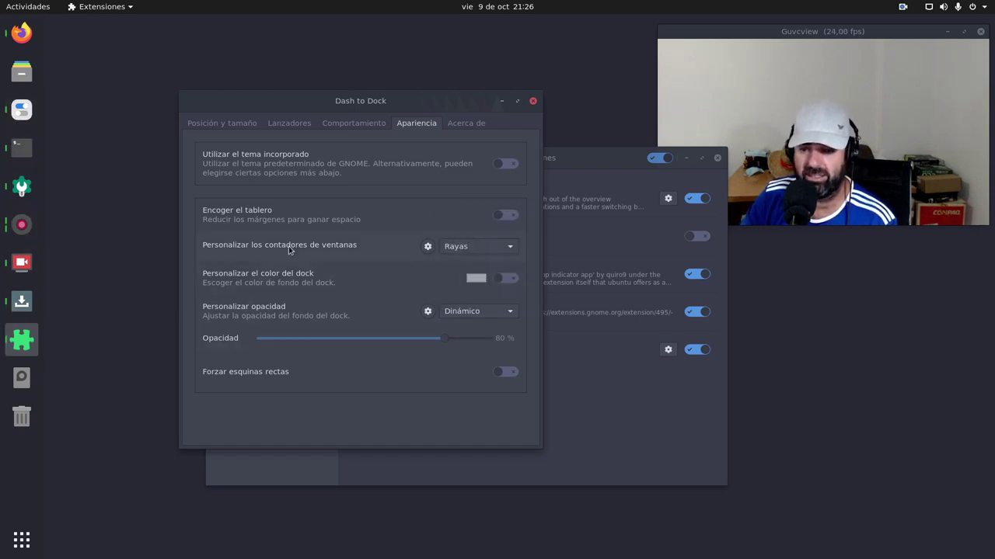
Try the Fijo and Predeterminado opacity modes for the dock, then restore Dinámico.
left_click(473, 317)
left_click(477, 301)
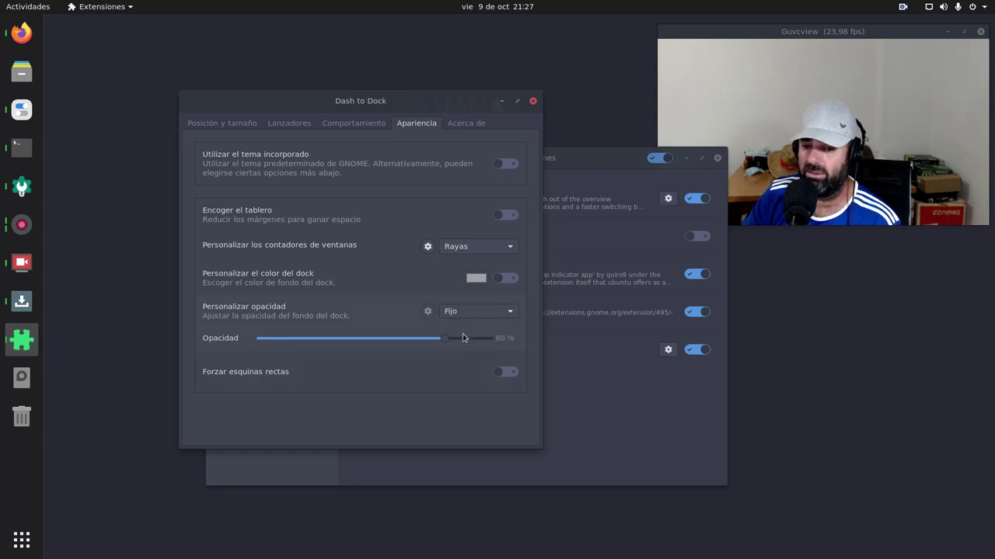
left_click(474, 311)
left_click(471, 292)
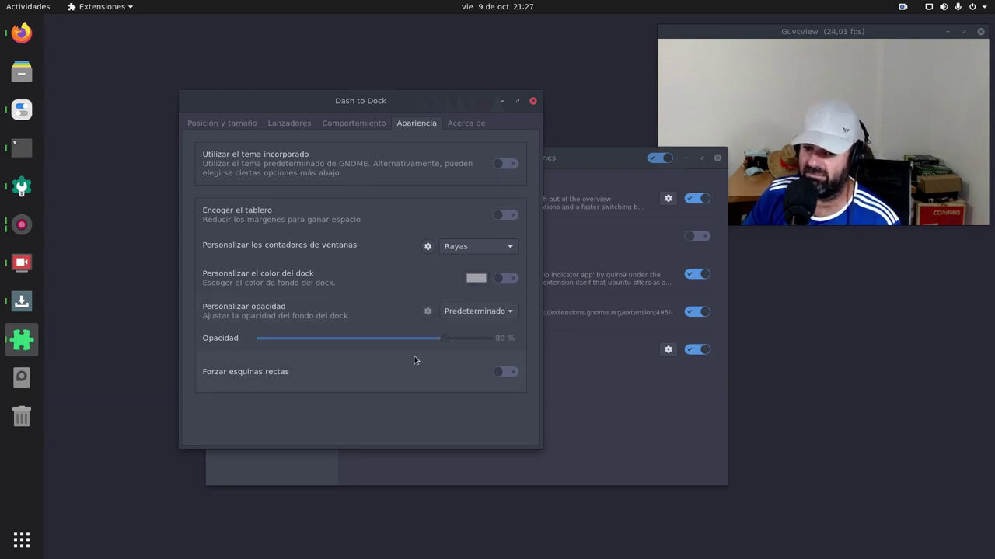
left_click(451, 315)
left_click(460, 346)
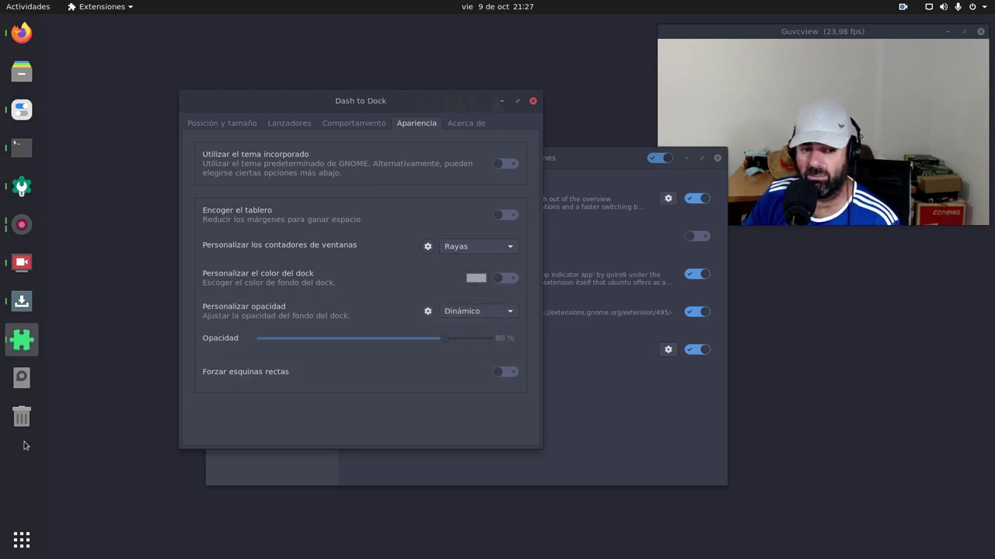
Review the maximum and minimum limits of the dynamic opacity and the Acerca de information of Dash to Dock.
left_click(426, 311)
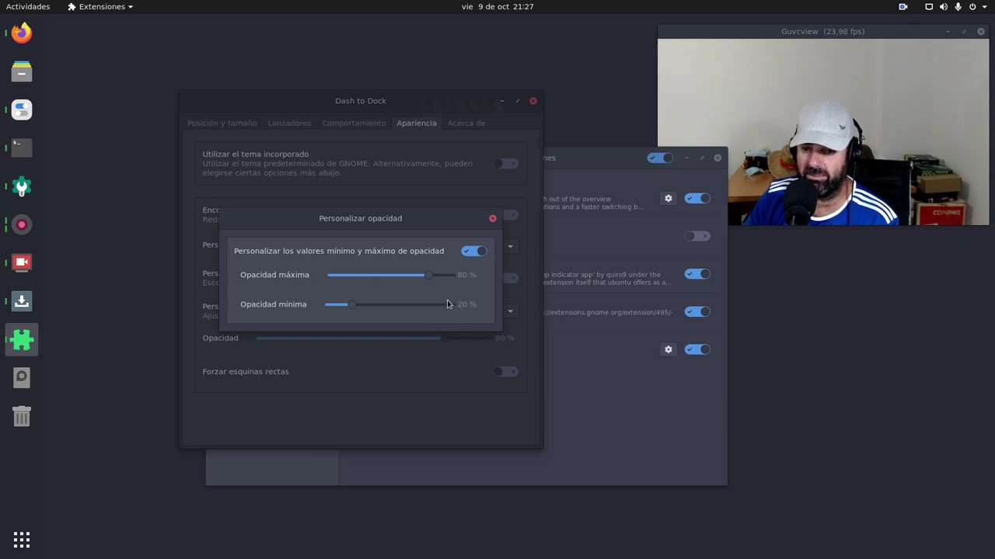
left_click(492, 218)
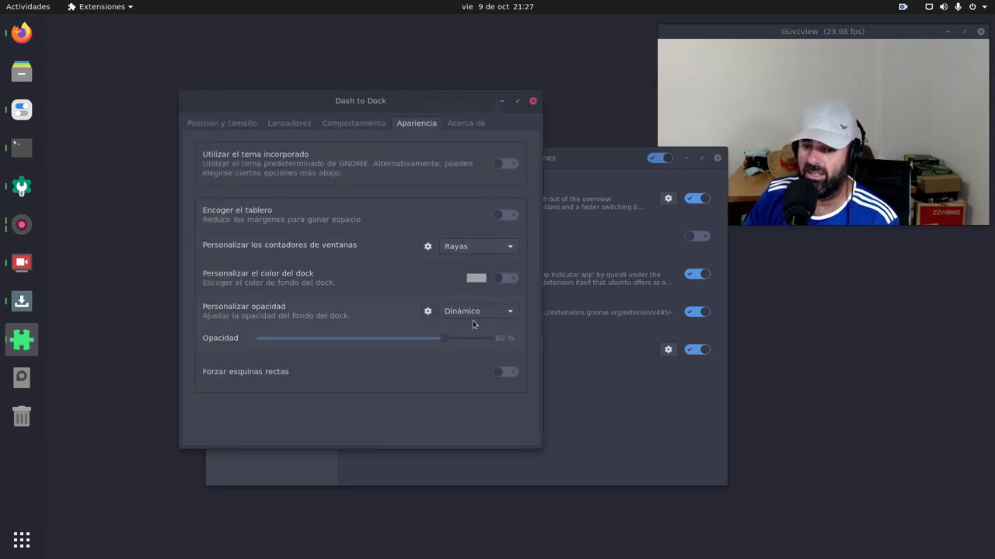
left_click(427, 311)
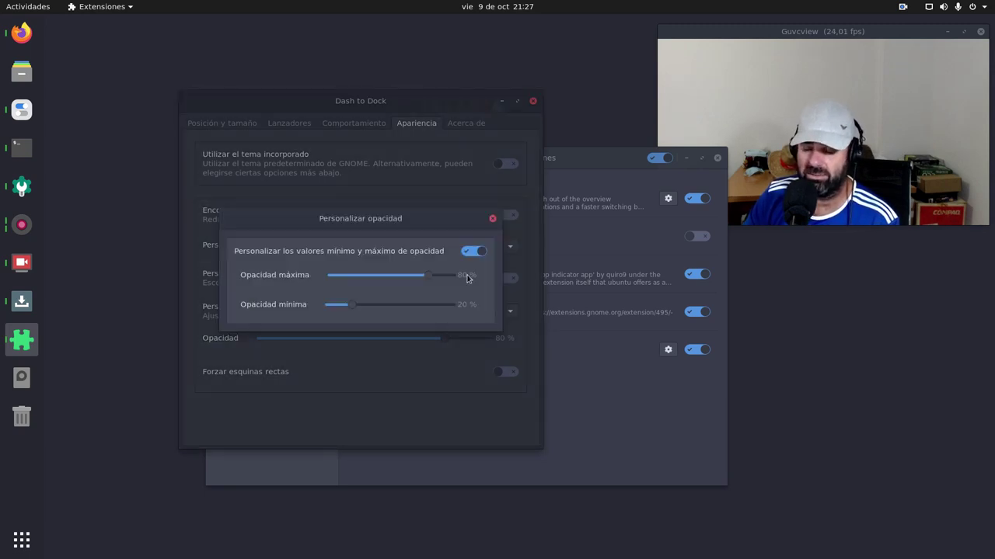
left_click(492, 219)
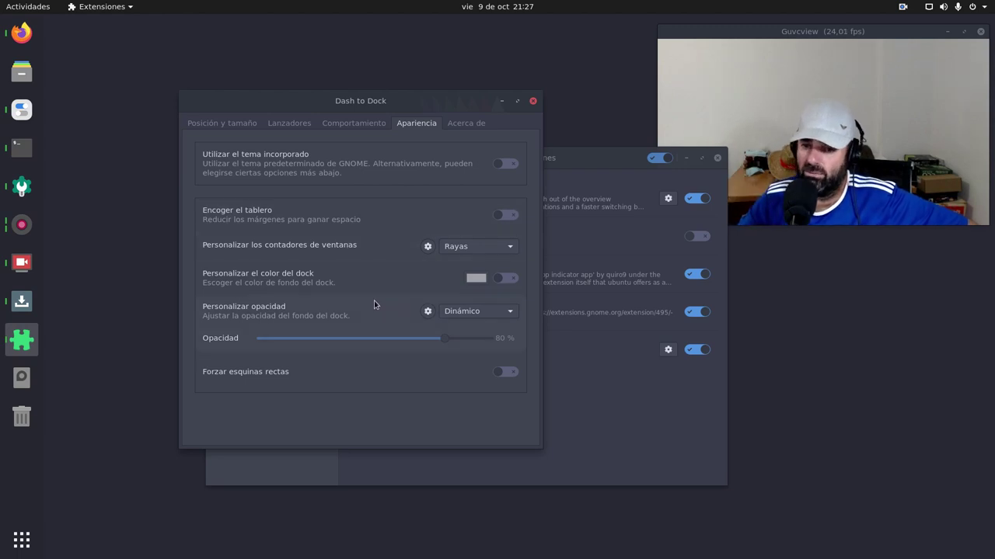
left_click(473, 124)
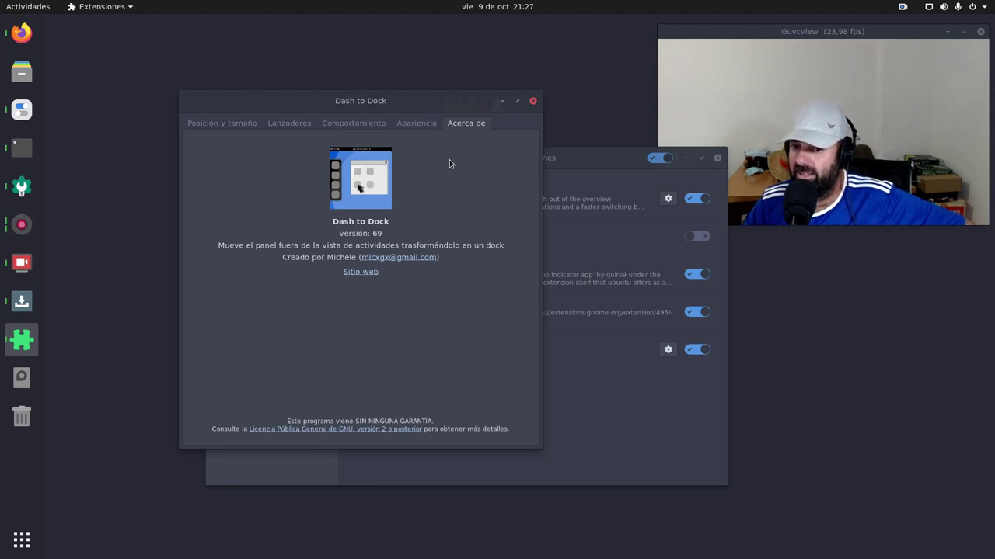
left_click(421, 128)
Switch to Firefox, view the Dash to Dock page from the installed extensions, and return to that list.
left_click(22, 33)
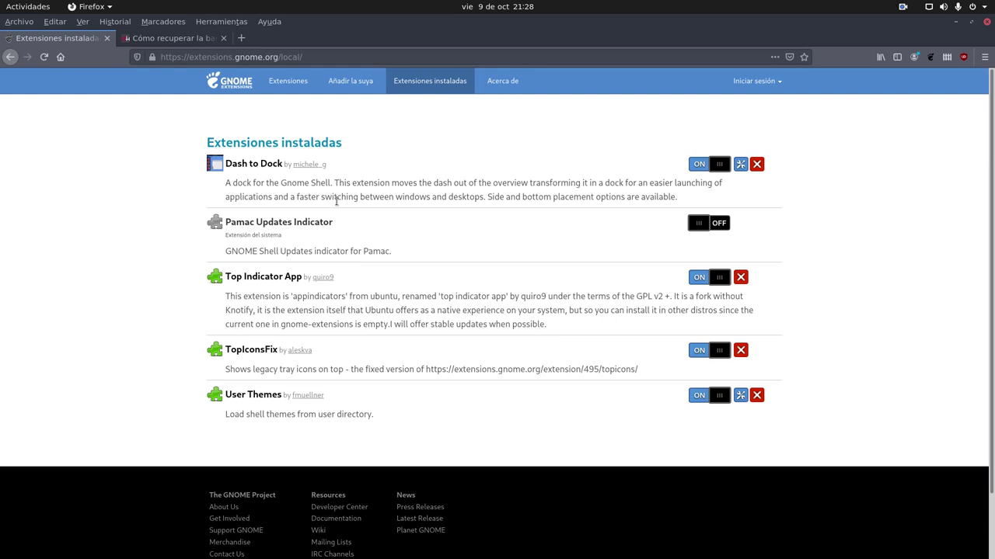
left_click(256, 164)
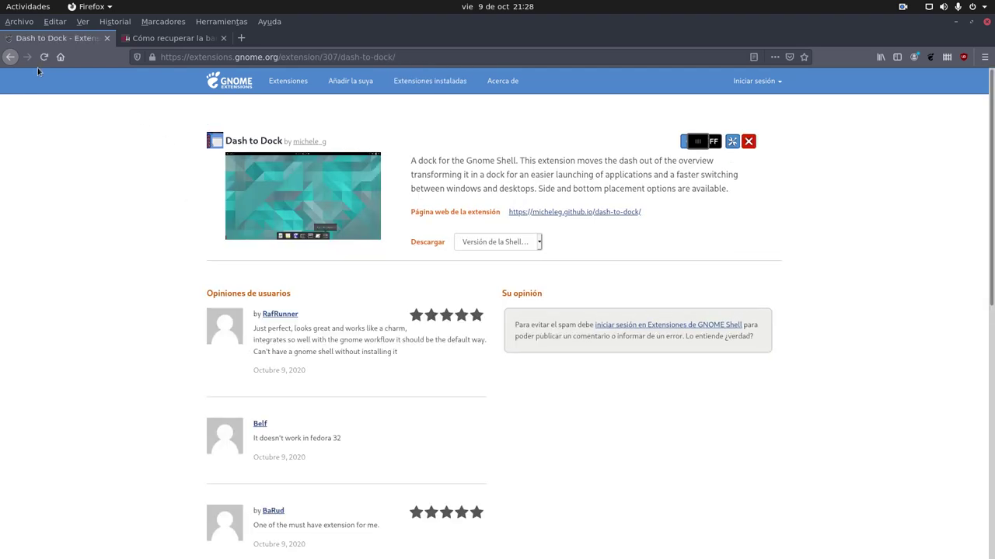
left_click(10, 56)
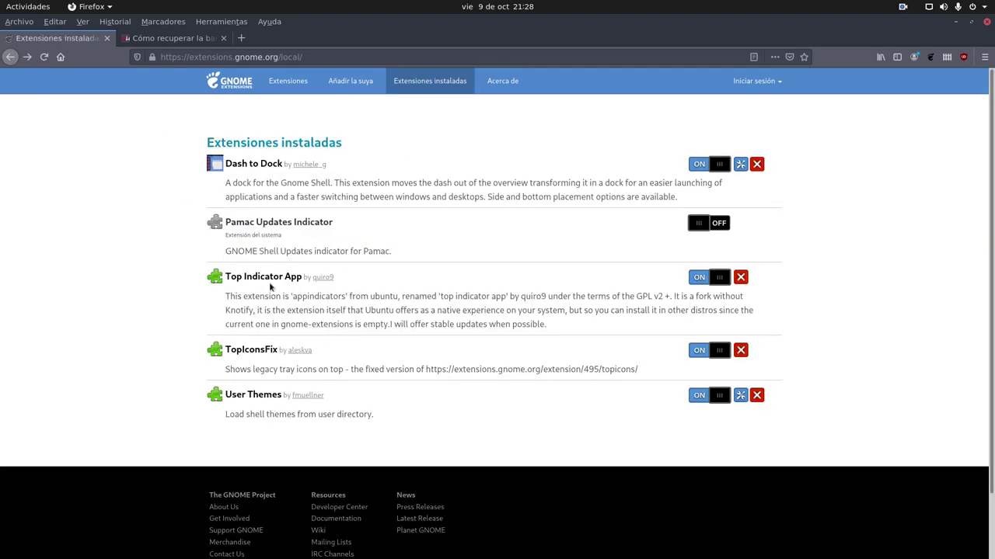
Open User Themes from the Extensiones catalog, examine its gnome-shell-extensions GitLab page, and return to the catalog.
left_click(283, 82)
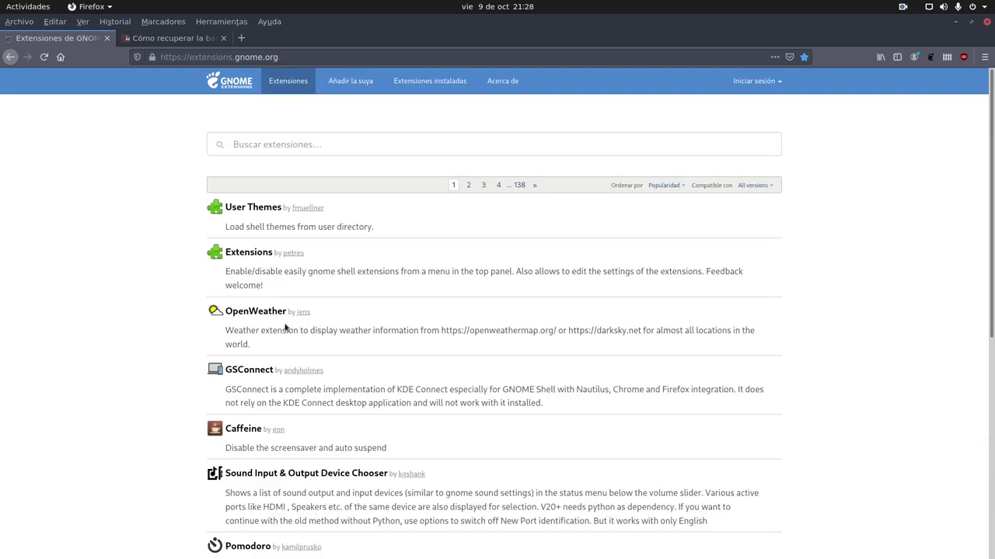
left_click(257, 208)
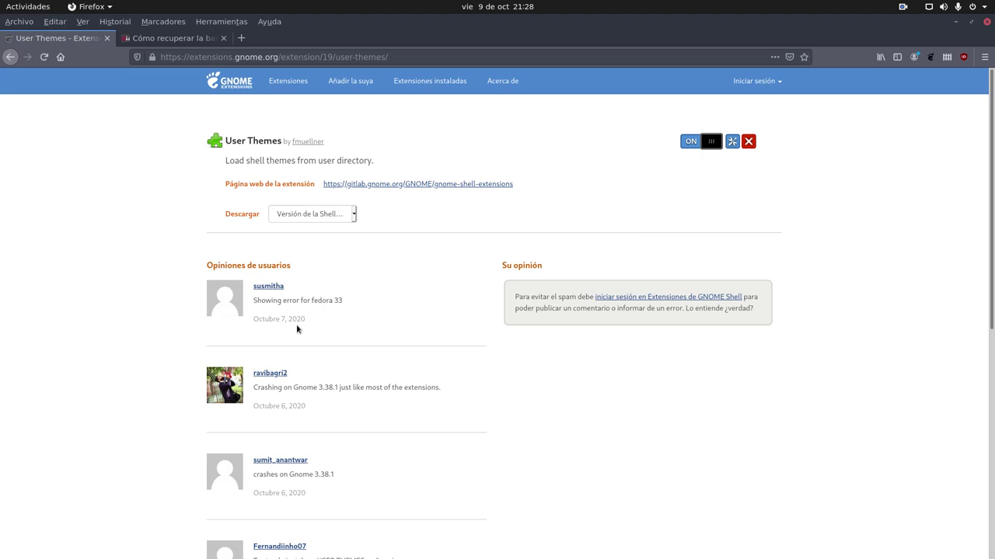
left_click(384, 184)
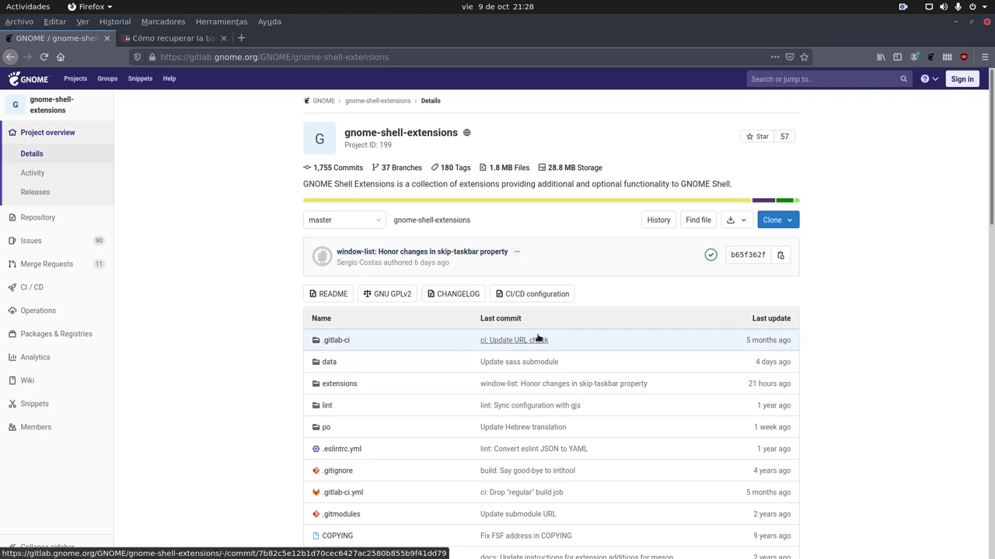
scroll(537, 332, "down", 1)
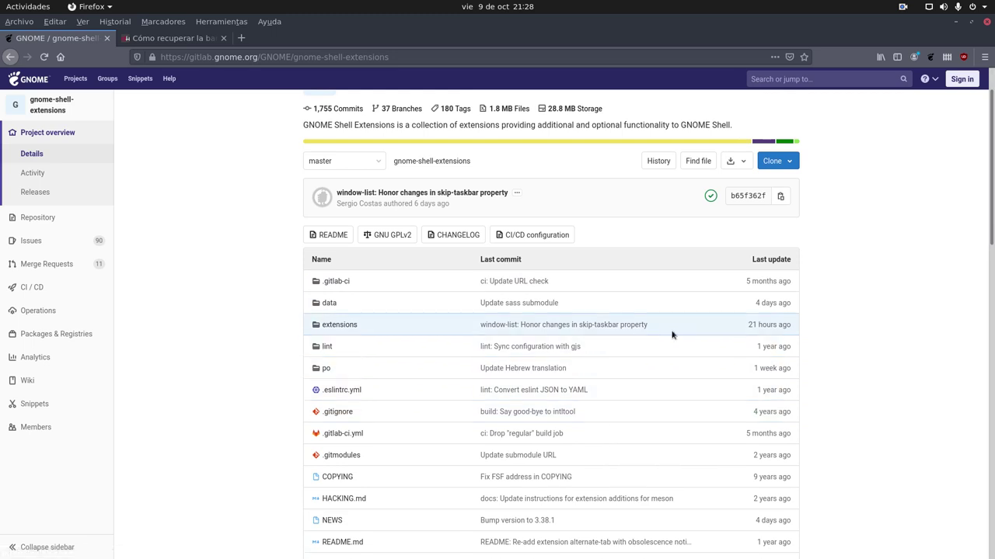
scroll(735, 331, "down", 2)
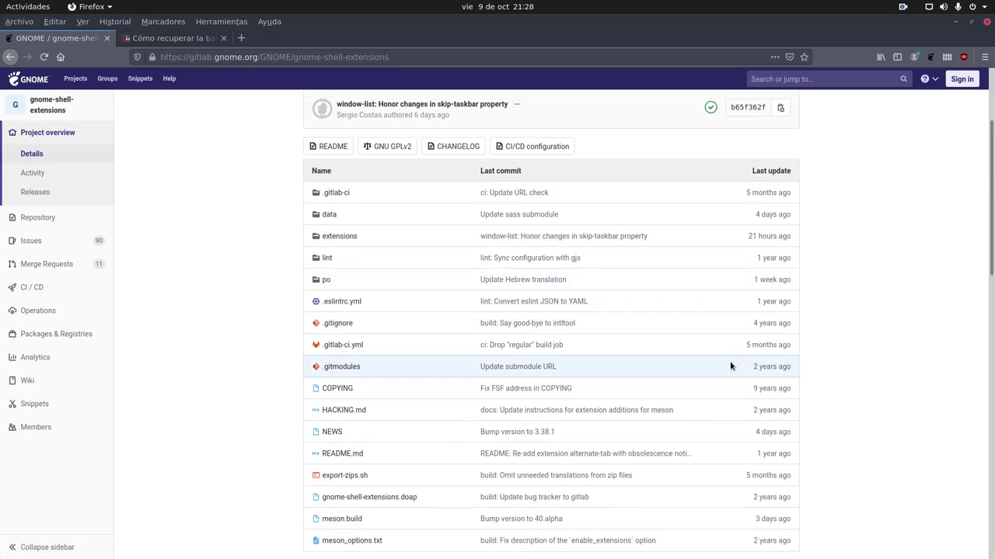
scroll(739, 347, "down", 2)
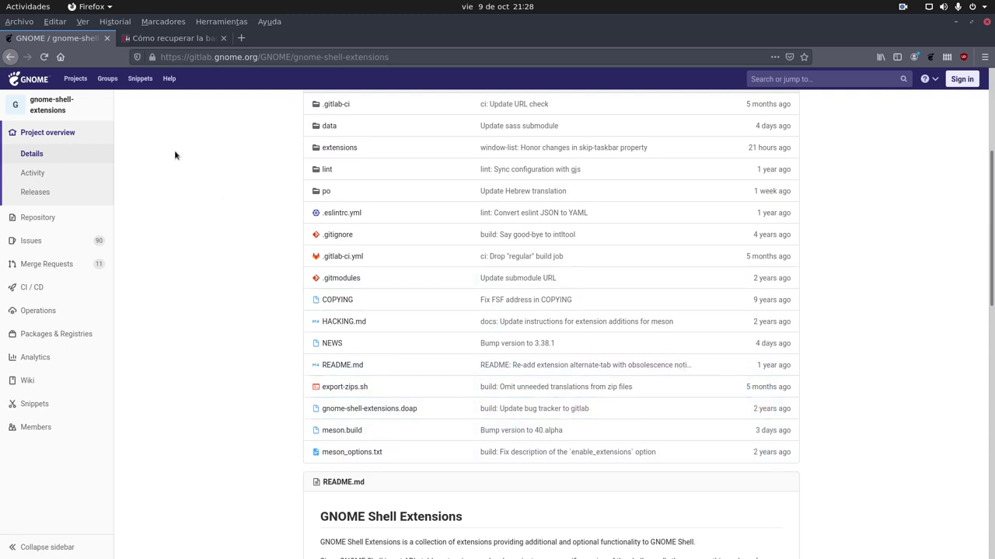
left_click(10, 58)
left_click(10, 59)
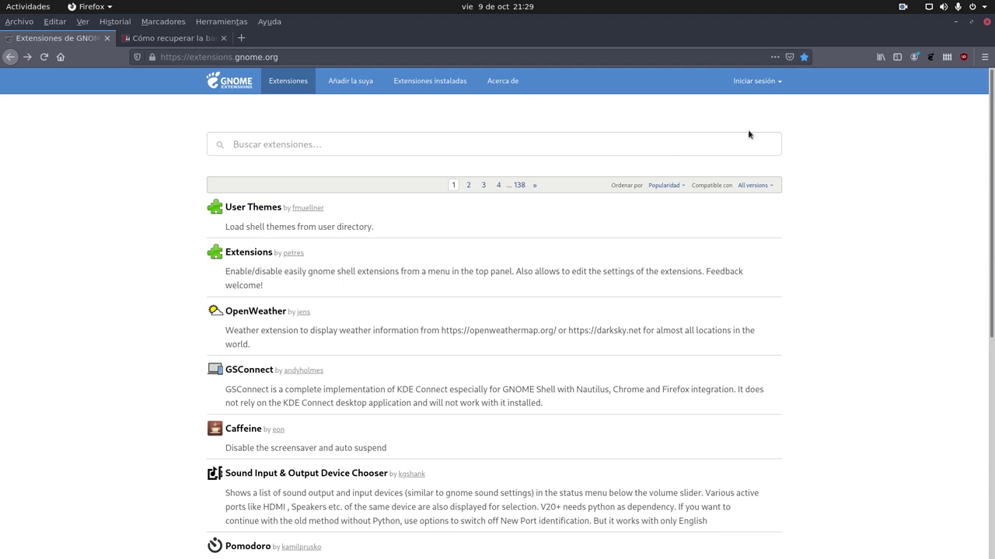
Minimize Firefox and close the Dash to Dock settings window.
left_click(955, 23)
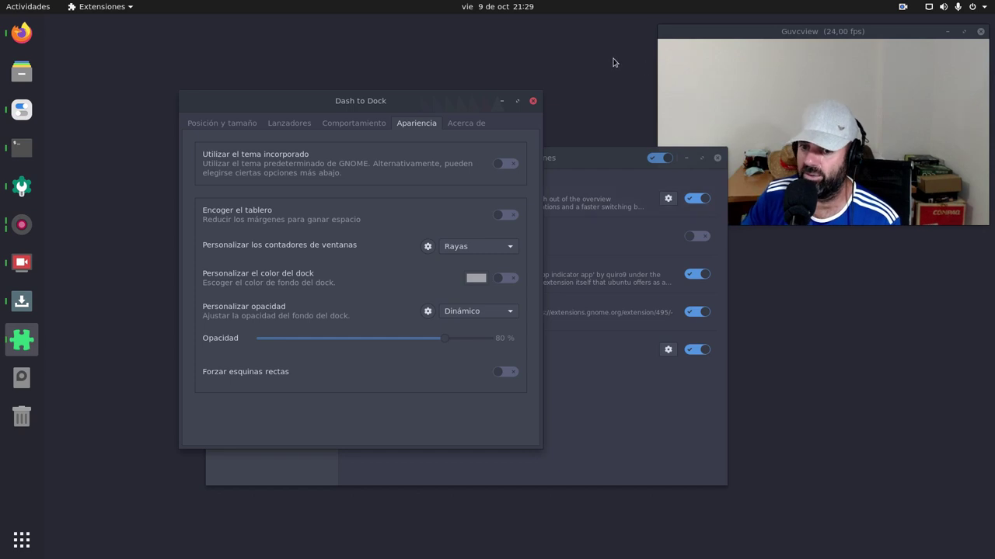
mouse_move(459, 106)
left_mouse_down()
mouse_move(313, 90)
mouse_move(444, 104)
left_mouse_up()
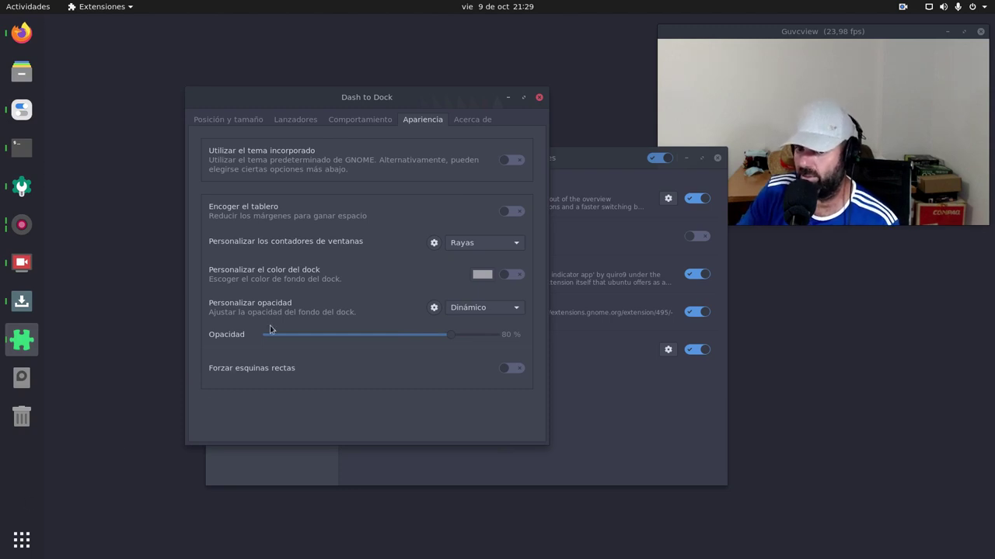
left_click(540, 99)
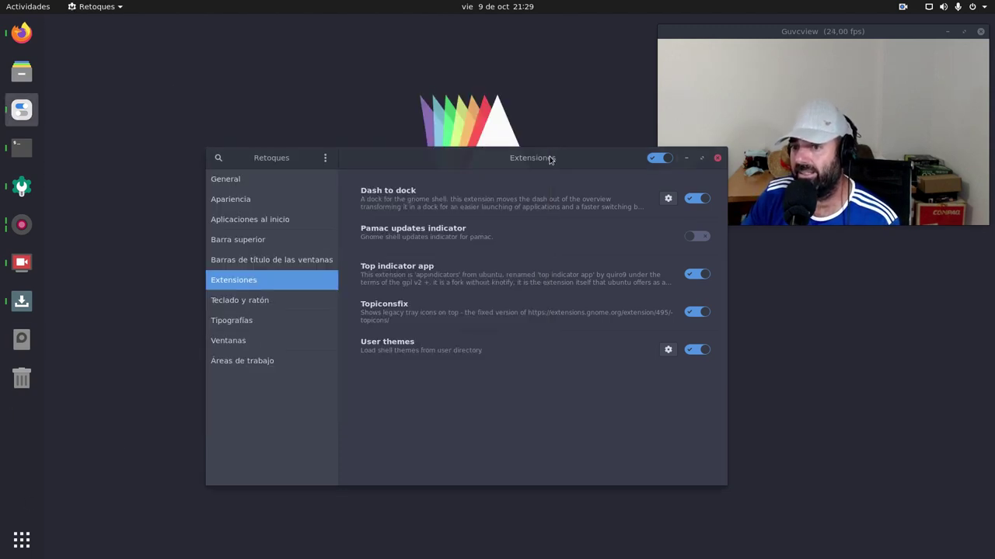
Reposition the Retoques window, open the personal folder in Archivos, and move its window partly over Retoques.
left_click_drag(548, 158, 465, 183)
left_click(23, 76)
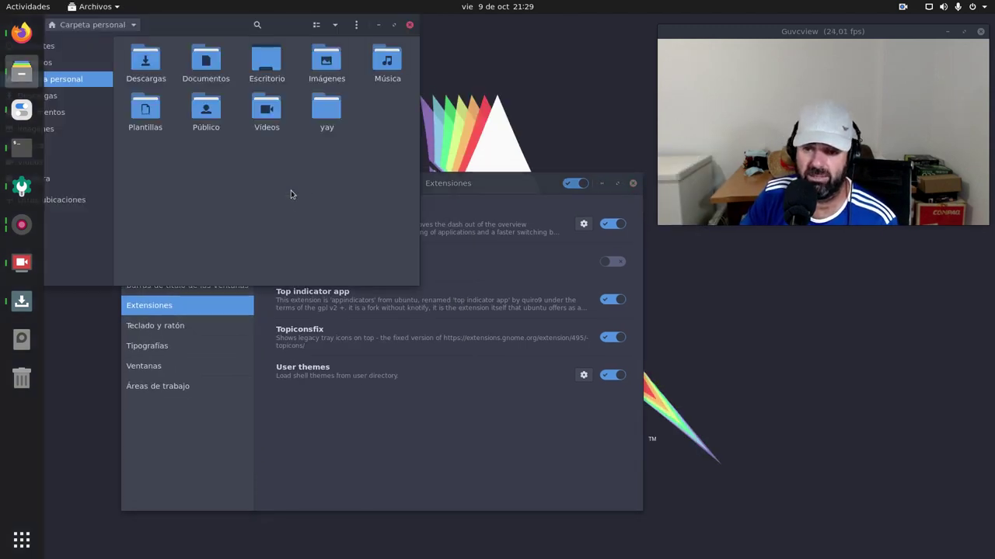
left_click_drag(221, 30, 603, 300)
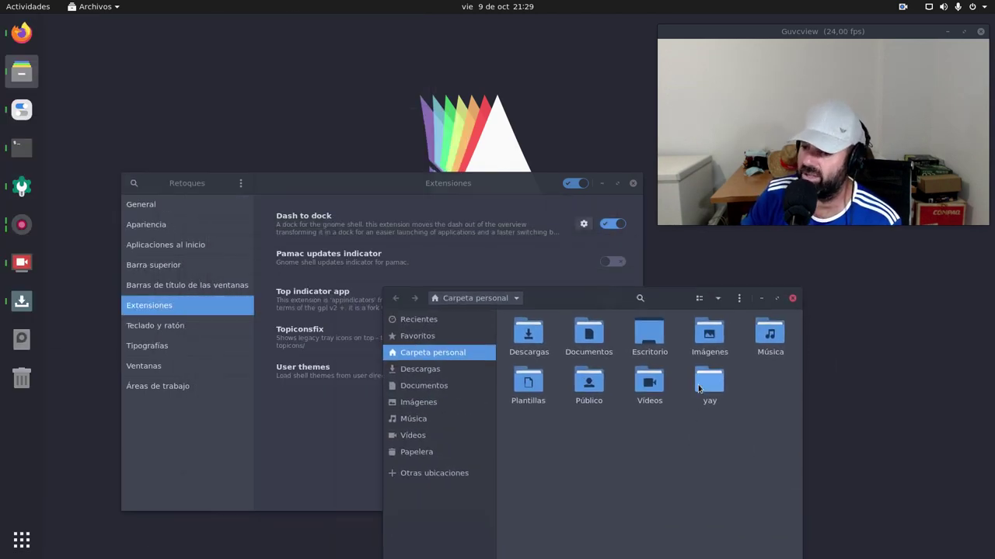
Close the Archivos window and move the Retoques window higher on the desktop.
left_click(792, 299)
left_click_drag(420, 183, 417, 128)
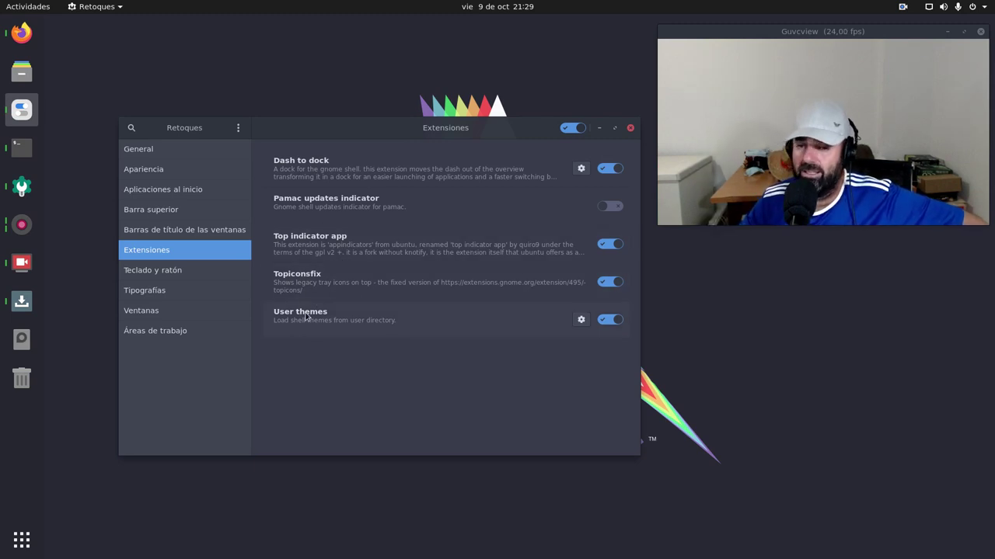
View the Teclado y ratón, Tipografías, Ventanas and Áreas de trabajo settings in Retoques.
left_click(185, 274)
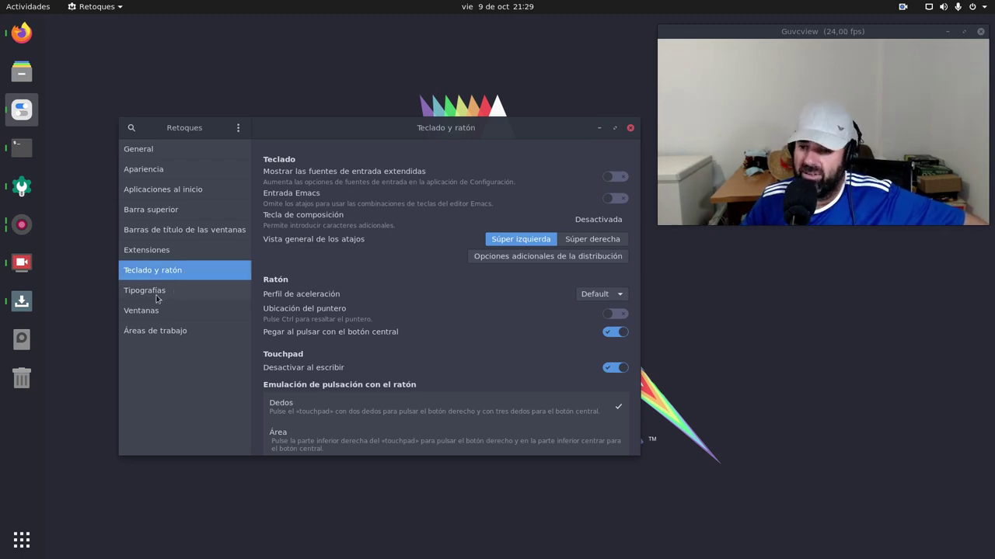
left_click(157, 298)
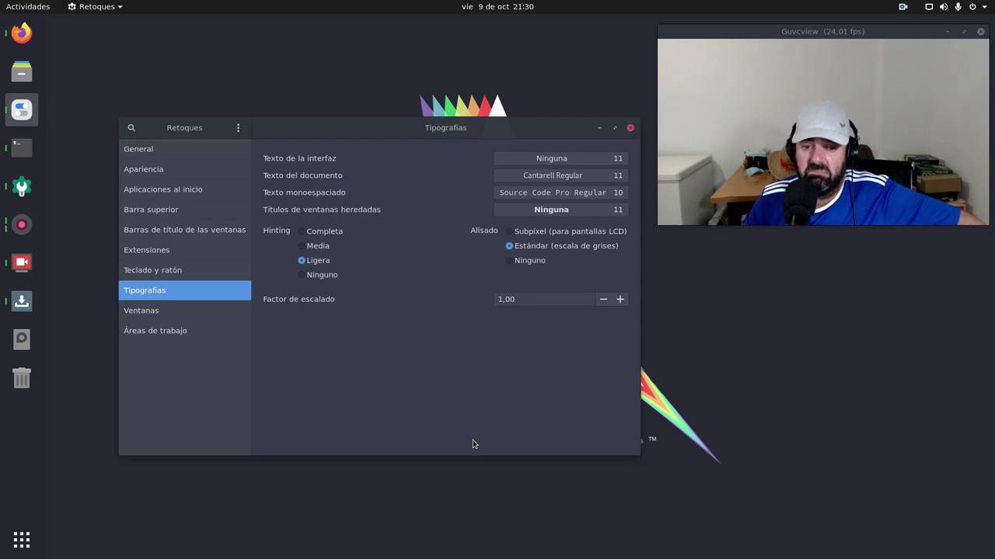
left_click(178, 311)
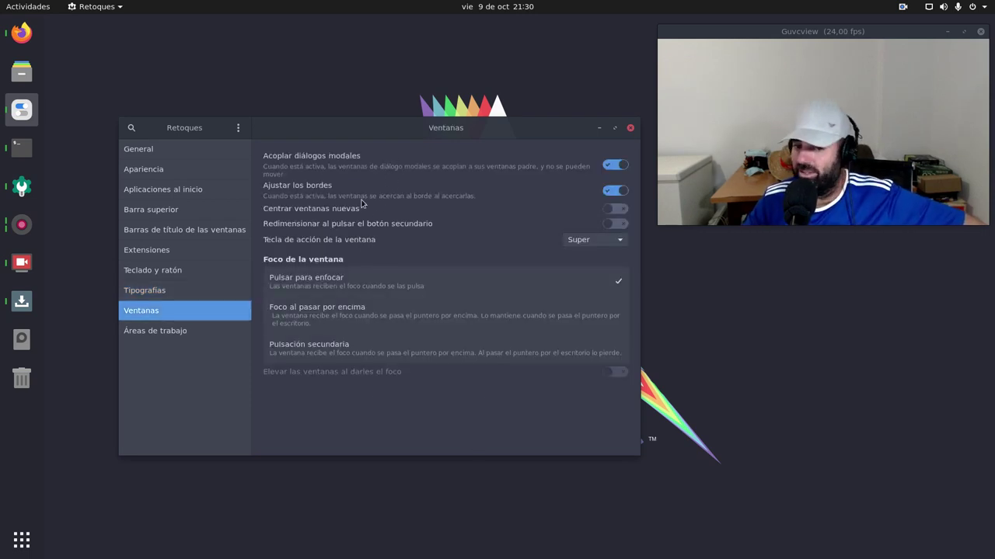
left_click(182, 329)
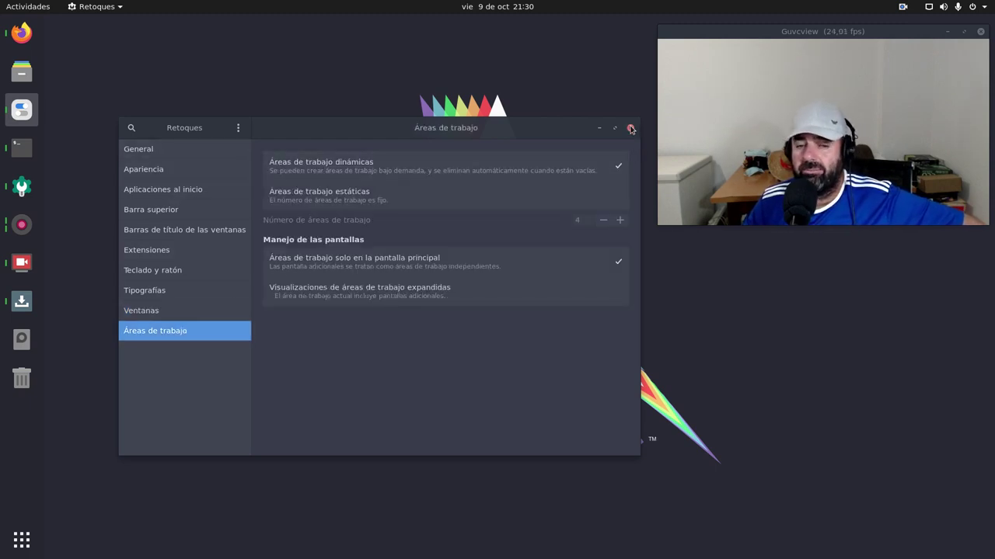
Look through the available icon themes and GNOME Shell themes in the Apariencia settings without changing either one.
left_click(157, 170)
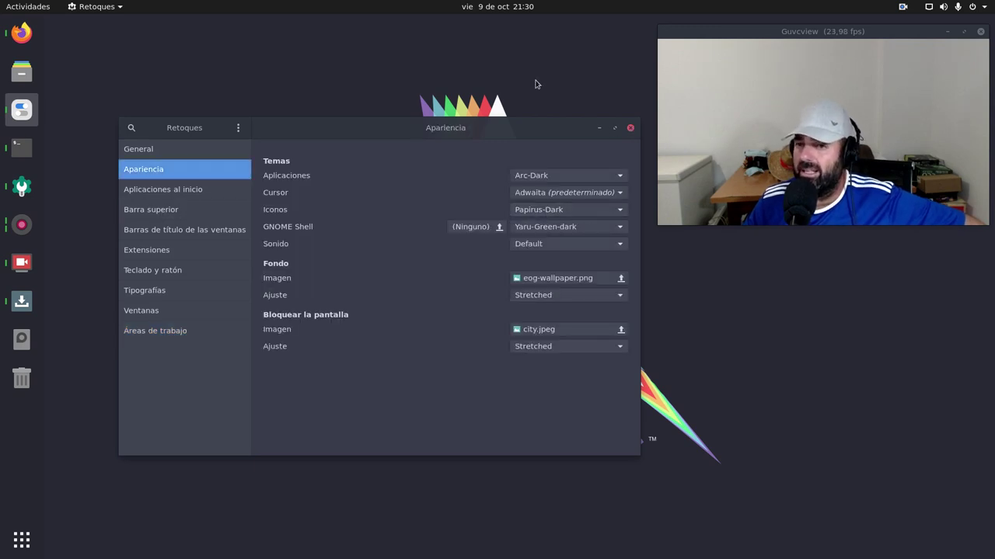
left_click(567, 213)
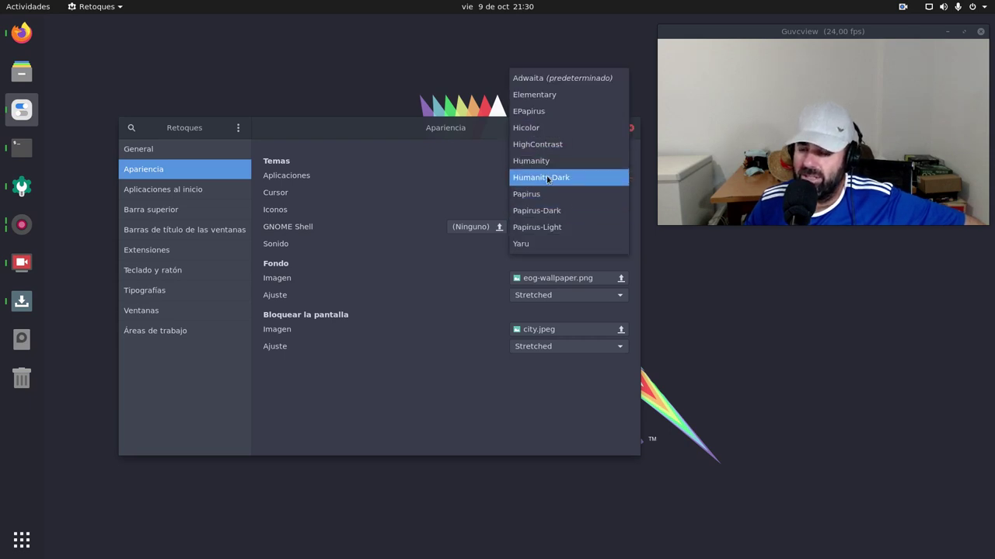
left_click(530, 245)
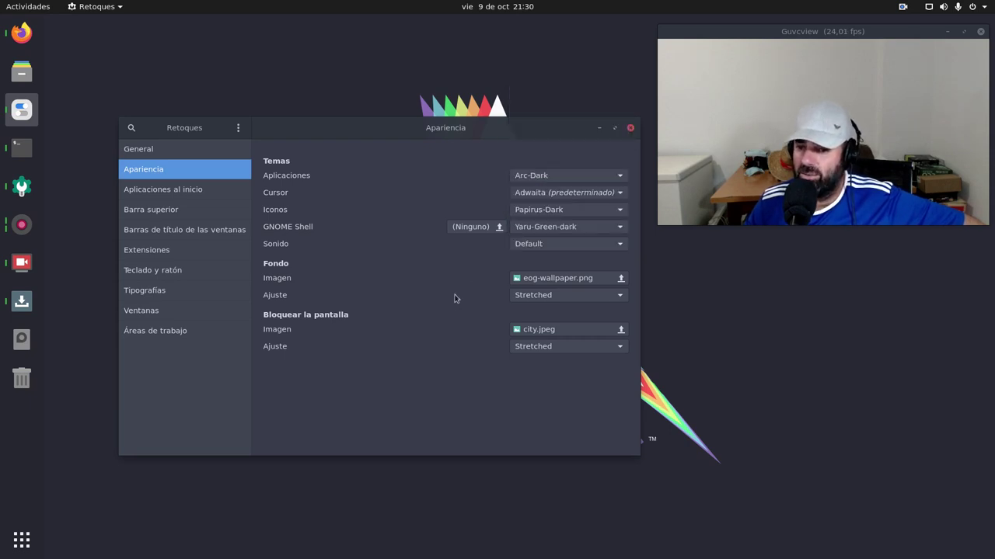
left_click(547, 230)
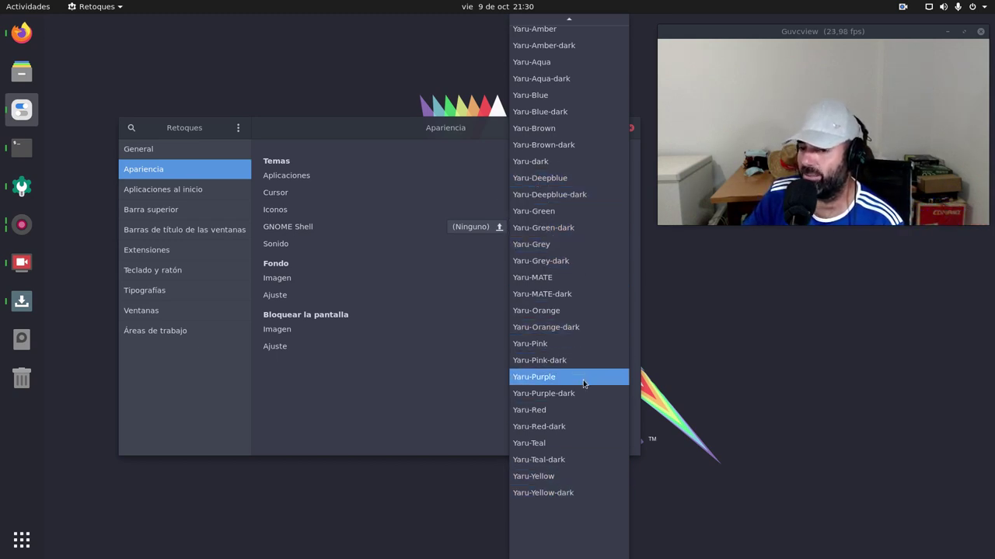
left_click(433, 412)
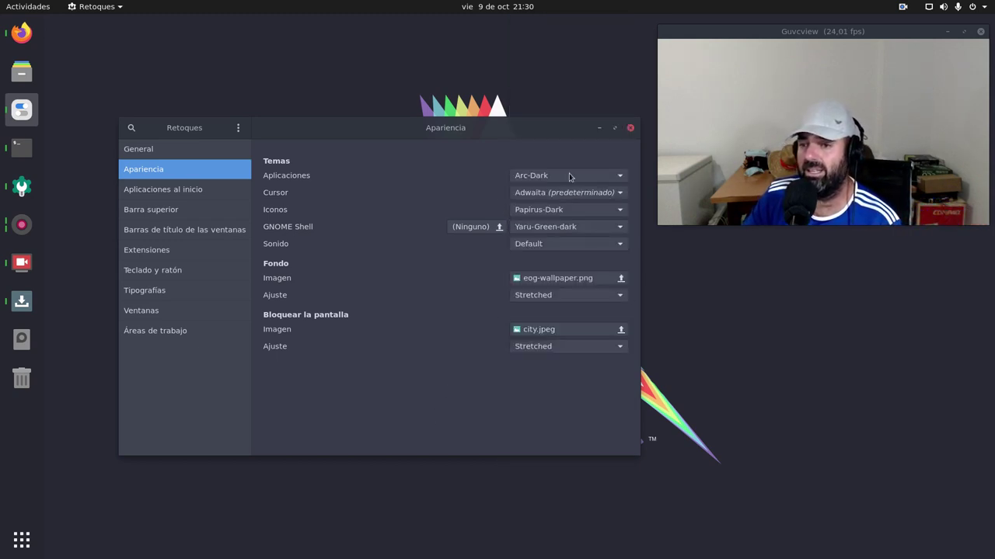
Minimize Retoques and open aur.archlinux.org in a new Firefox tab.
left_click(599, 128)
key("alt+Tab")
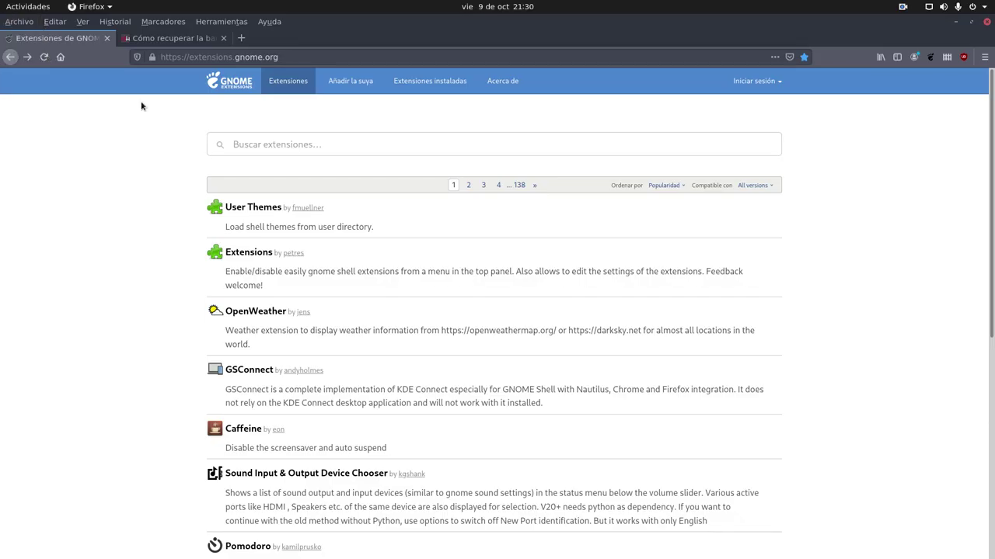
left_click(241, 38)
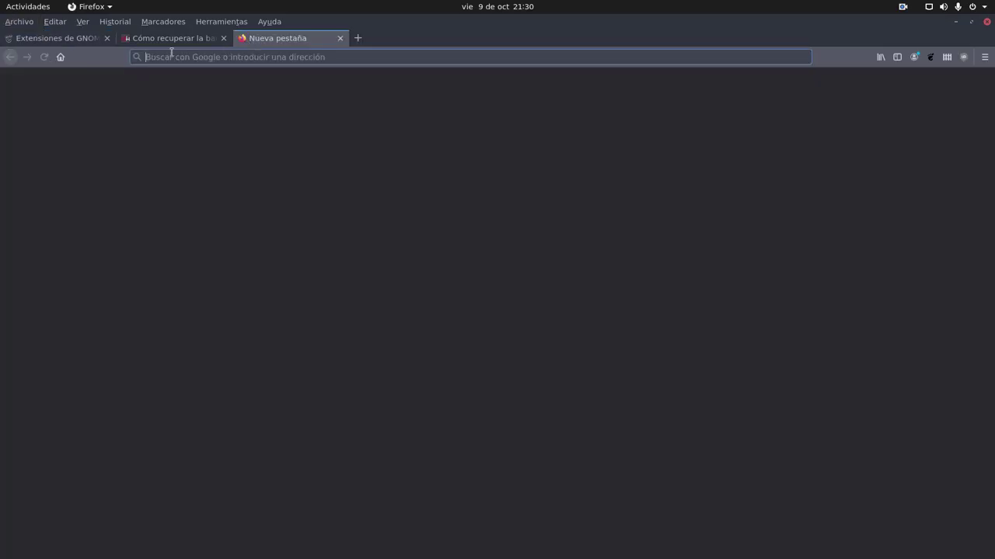
left_click(174, 57)
left_click(223, 339)
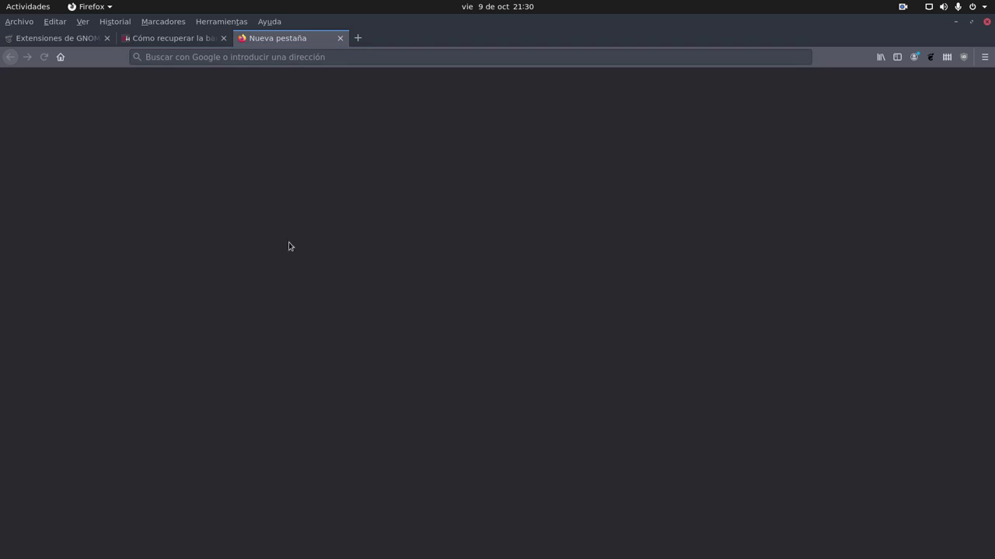
left_click(217, 56)
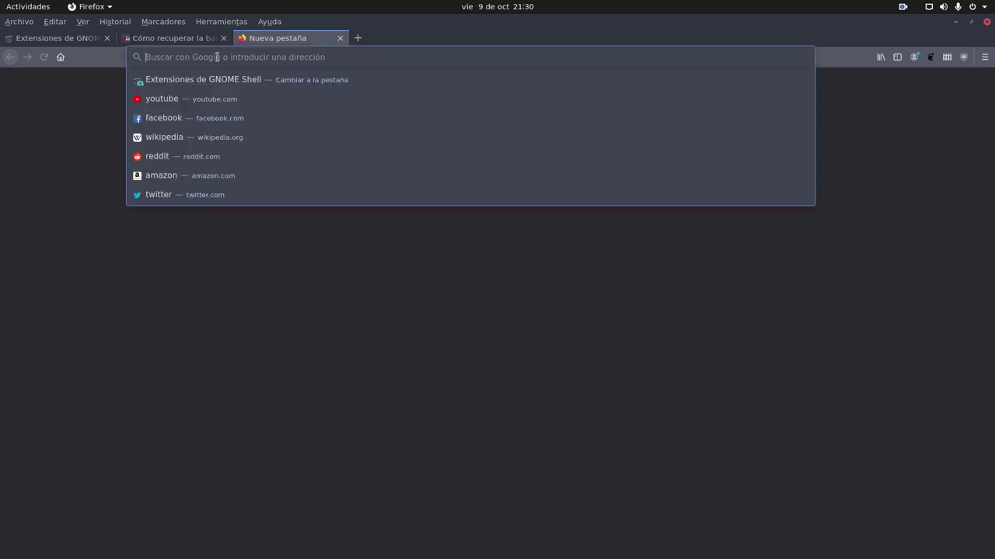
type("aur")
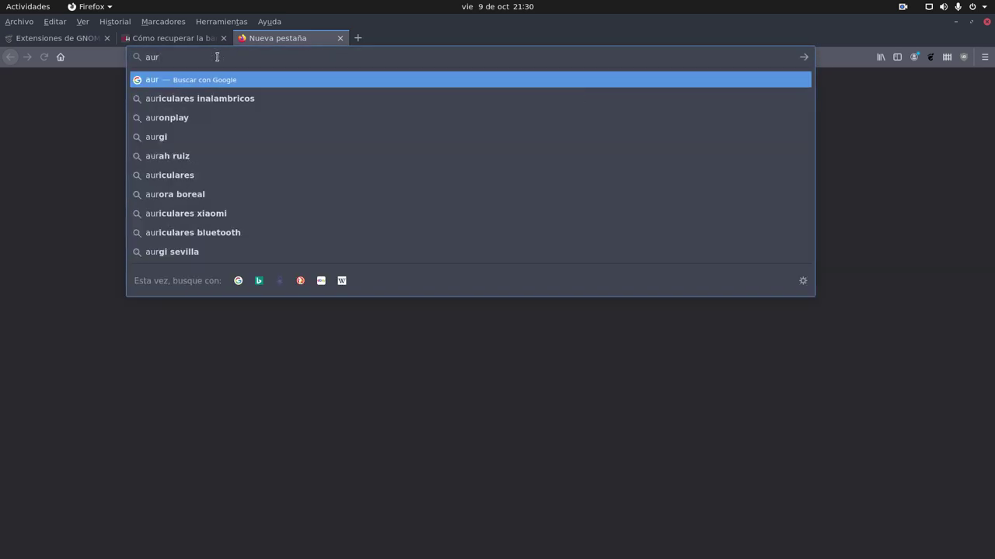
type(".arch")
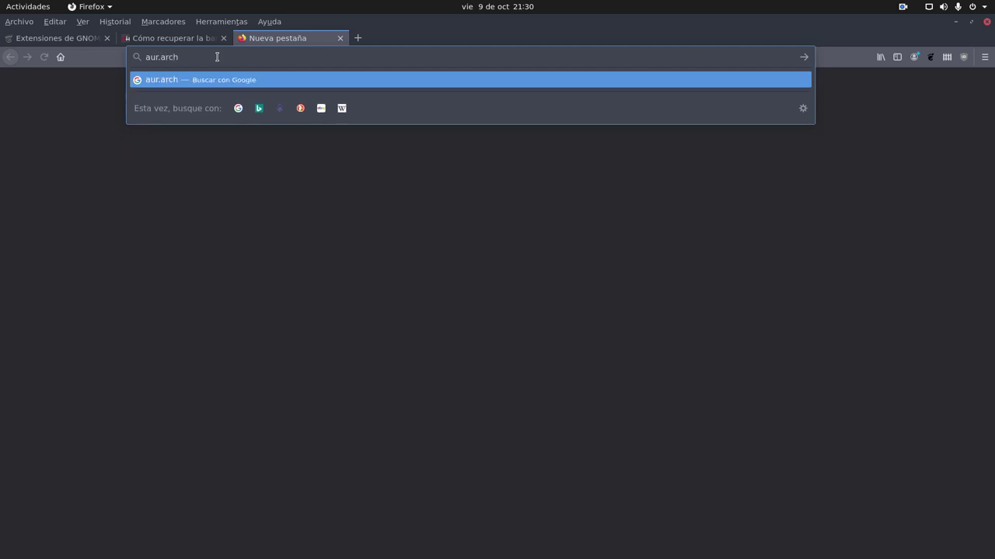
type("linux.orh")
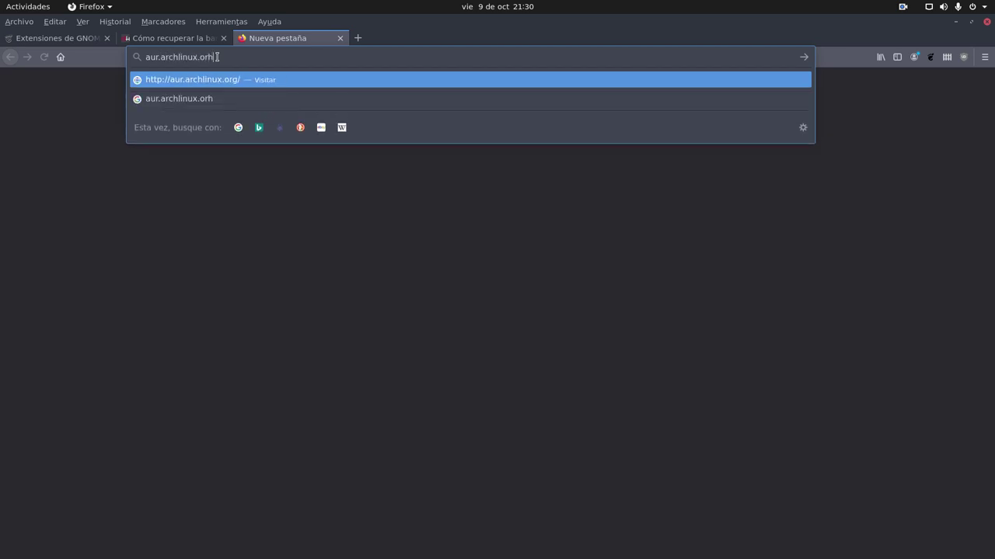
key("Return")
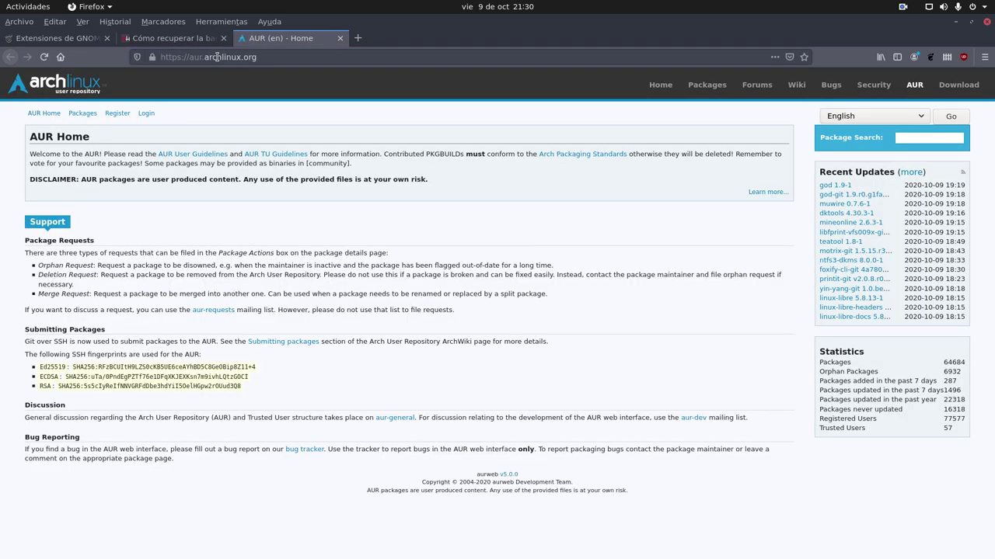
Search the AUR packages for yaru.
left_click(911, 137)
type("yaru")
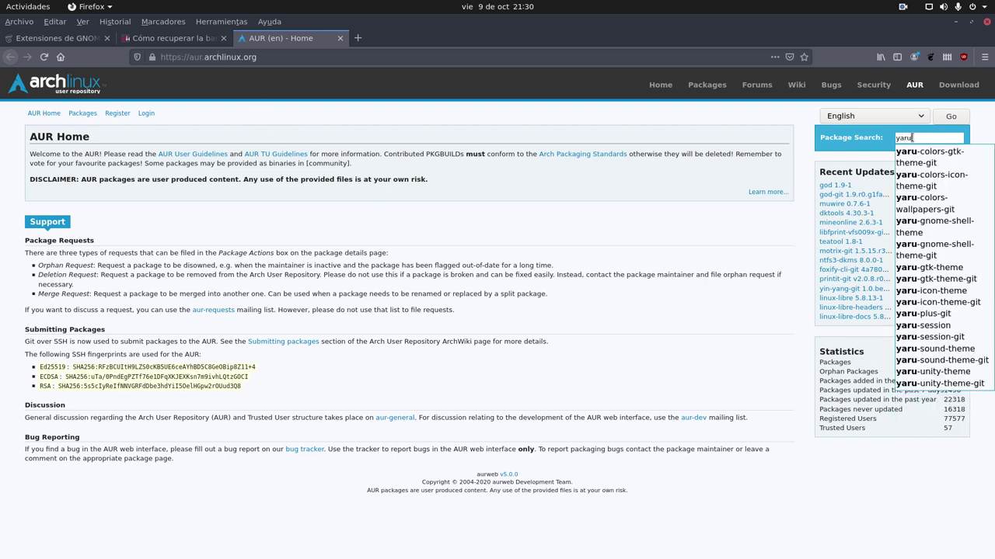
key("Return")
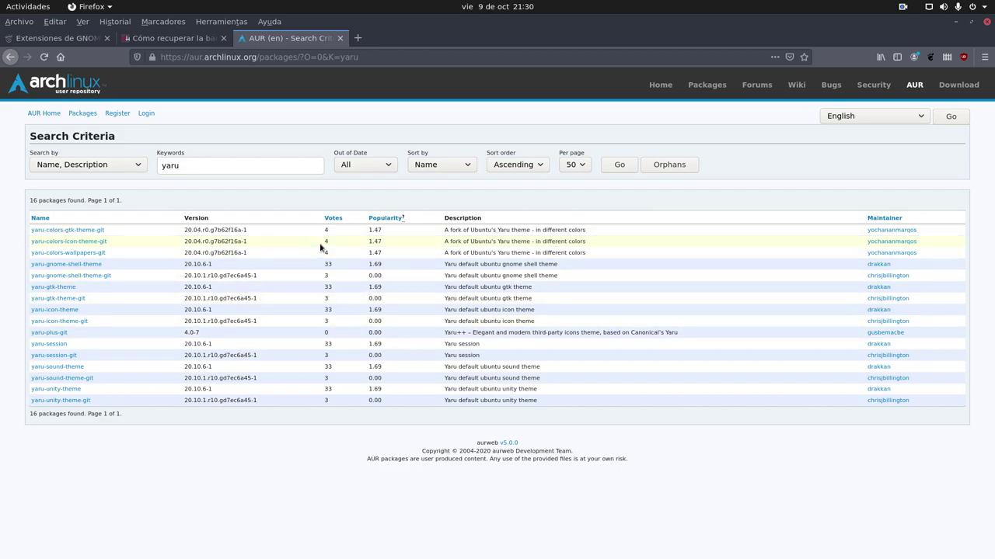
Switch to Añadir/Quitar software, search its packages for yaru, and position the window beside the AUR package names.
key("super")
left_click(21, 301)
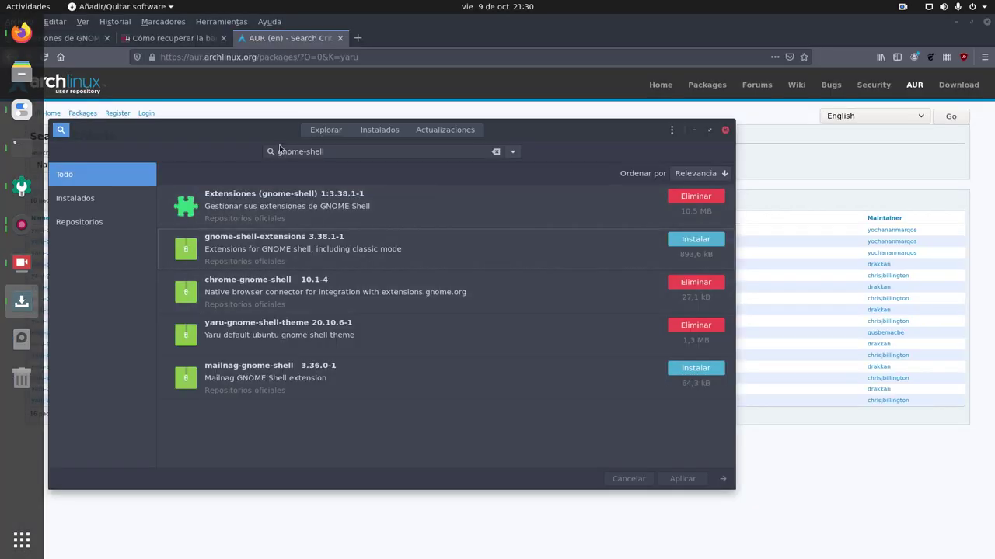
left_click_drag(247, 136, 498, 160)
left_click(583, 176)
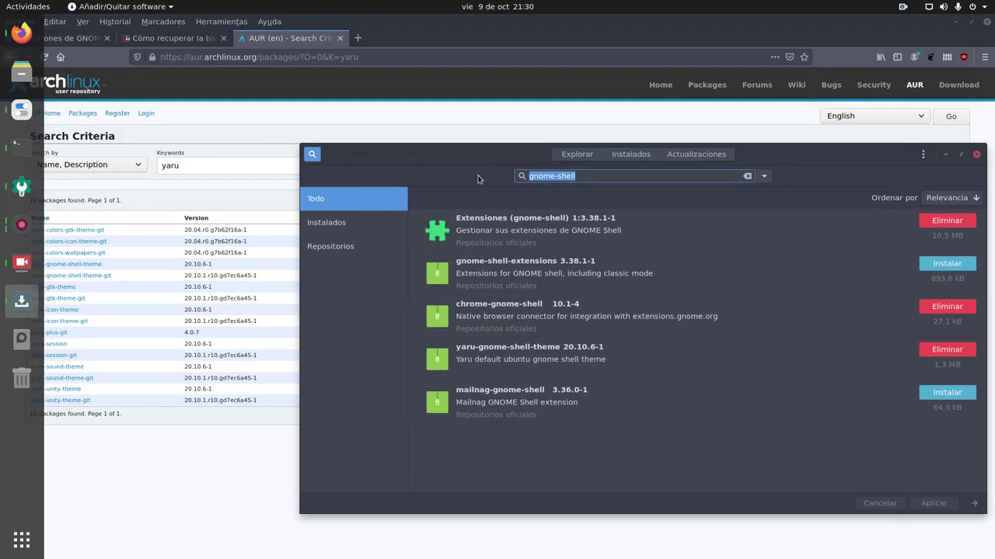
type("yaru")
left_click_drag(800, 159, 769, 131)
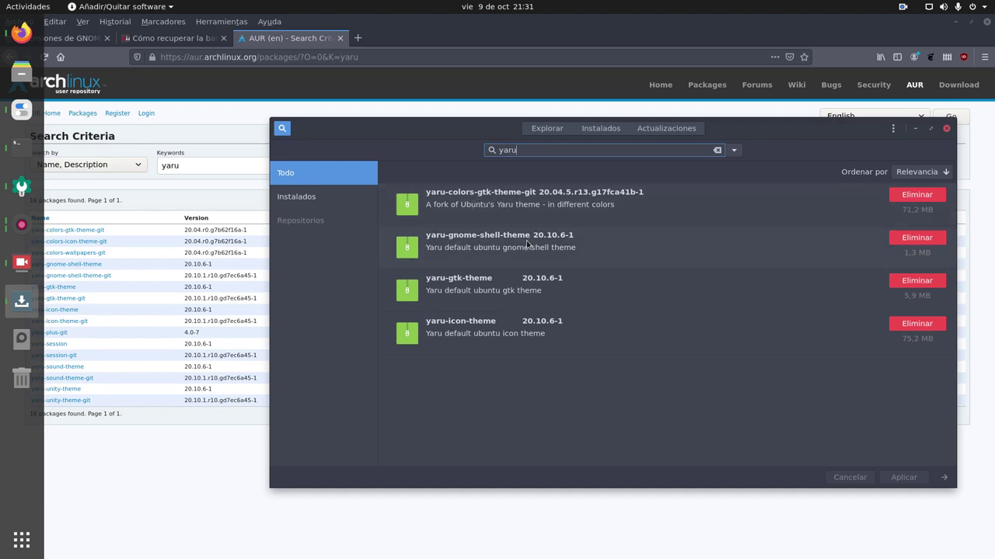
View the calendar and notifications popup with the current shell theme, and close it.
left_click(556, 7)
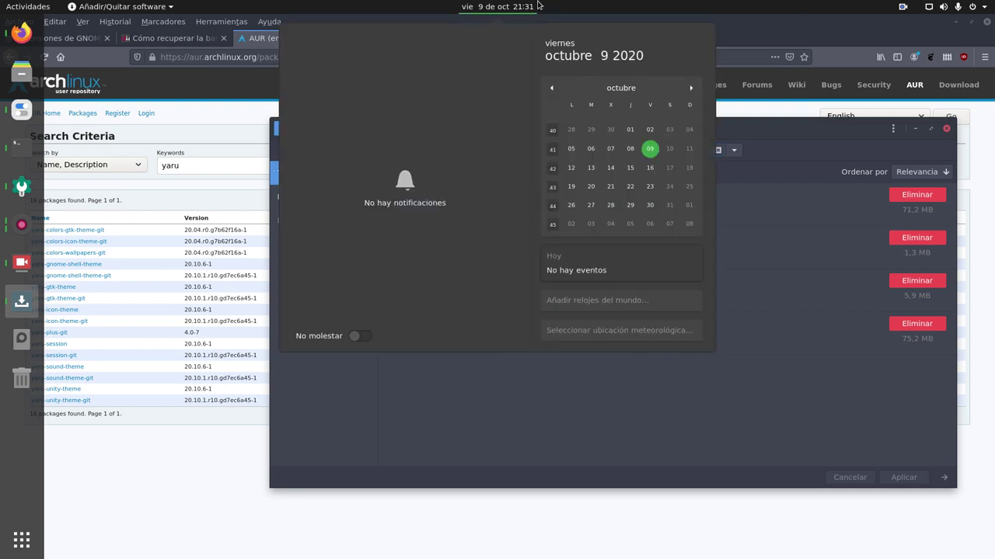
left_click(704, 404)
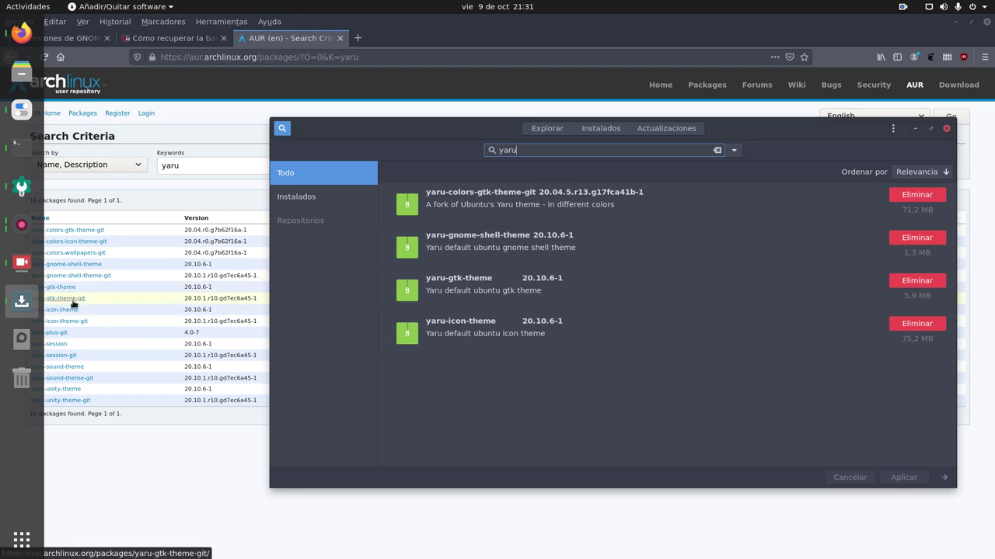
Switch to Firefox, open the yaru-gtk-theme package page from the AUR results, and copy the package name from its heading.
left_click(181, 358)
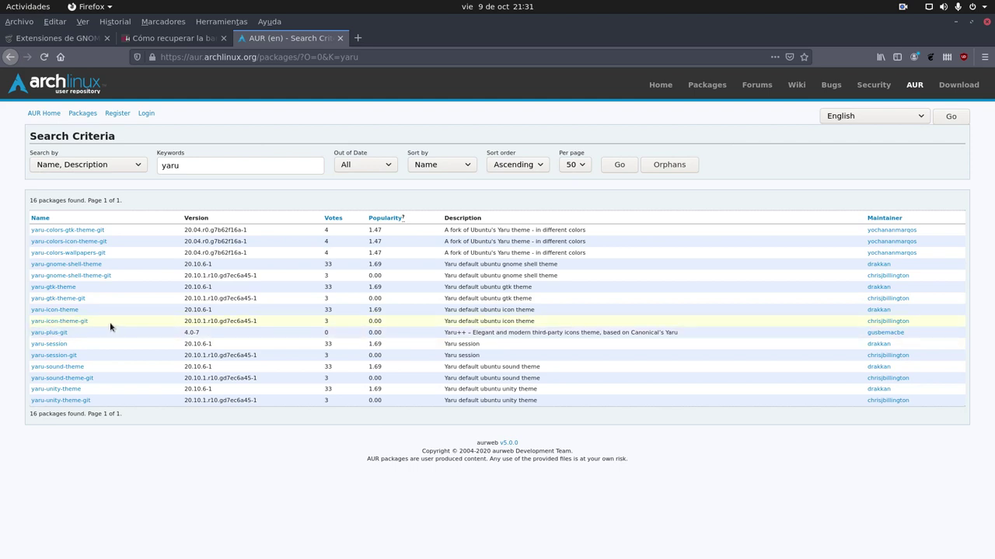
left_click(45, 286)
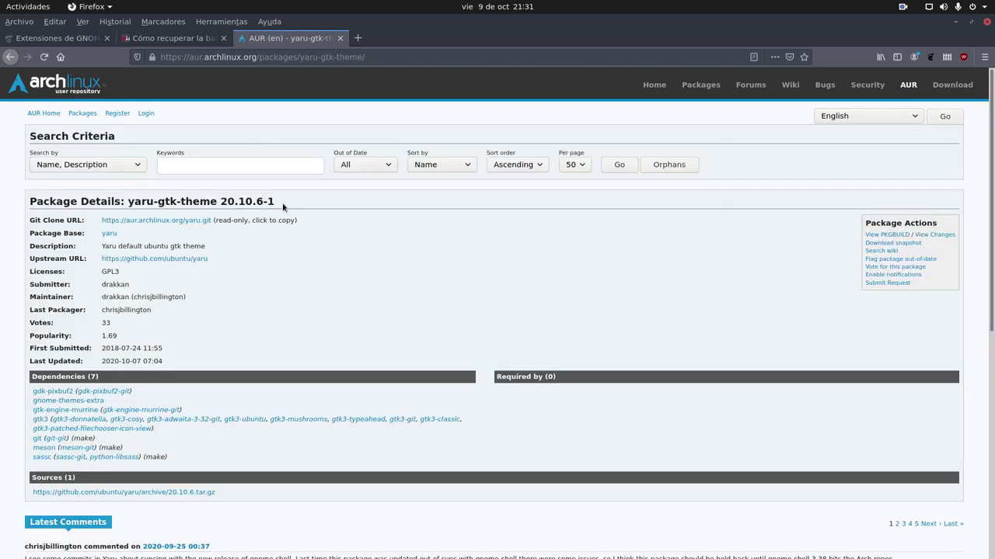
left_click_drag(216, 202, 128, 201)
right_click(142, 204)
left_click(172, 213)
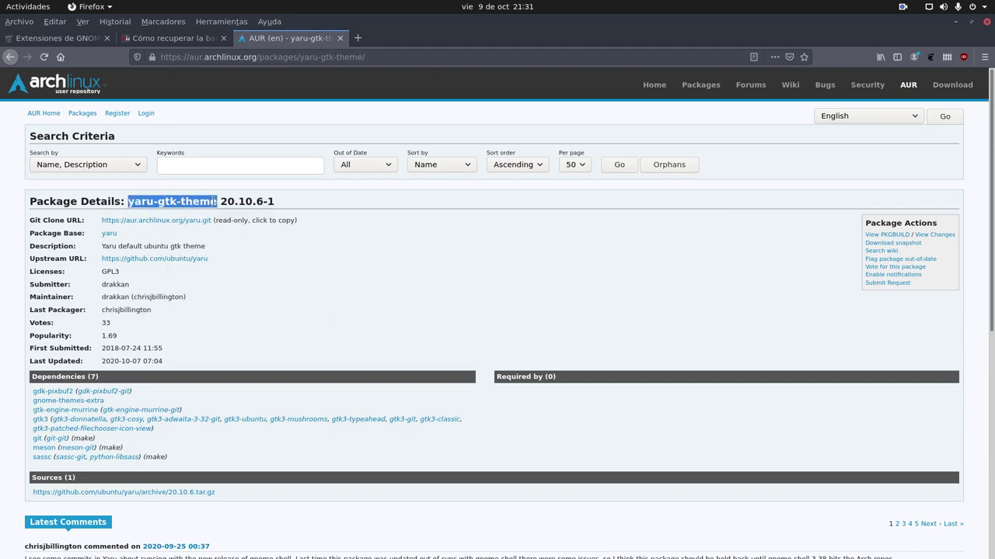
Minimize Firefox and enter the command yay -S yaru-gtk-theme in an enlarged Terminal window, without running it.
left_click(955, 21)
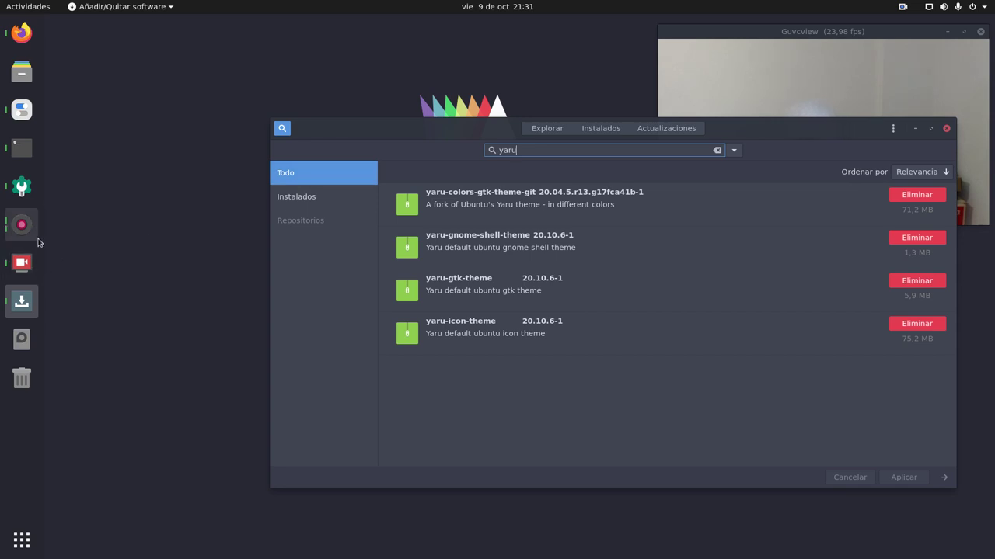
left_click(21, 149)
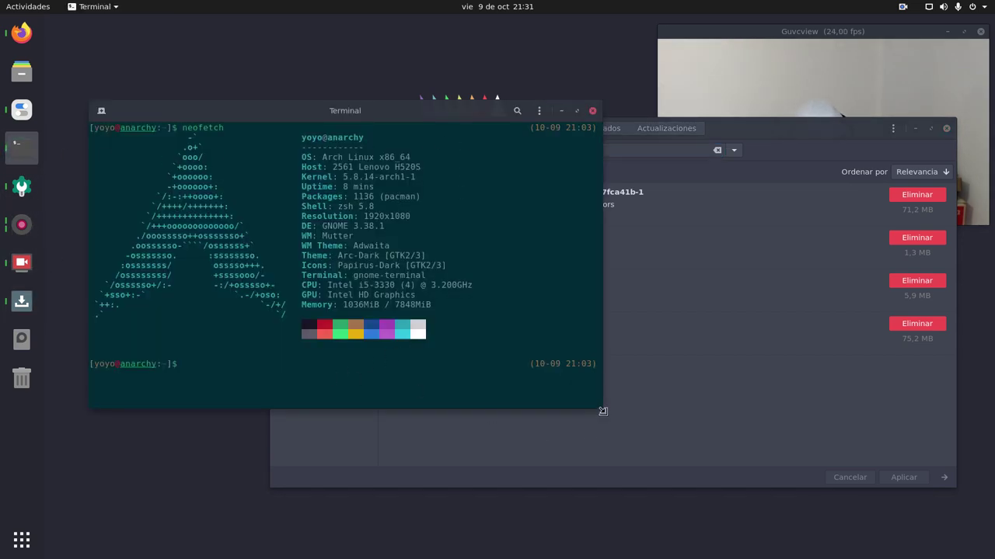
left_click_drag(603, 412, 862, 508)
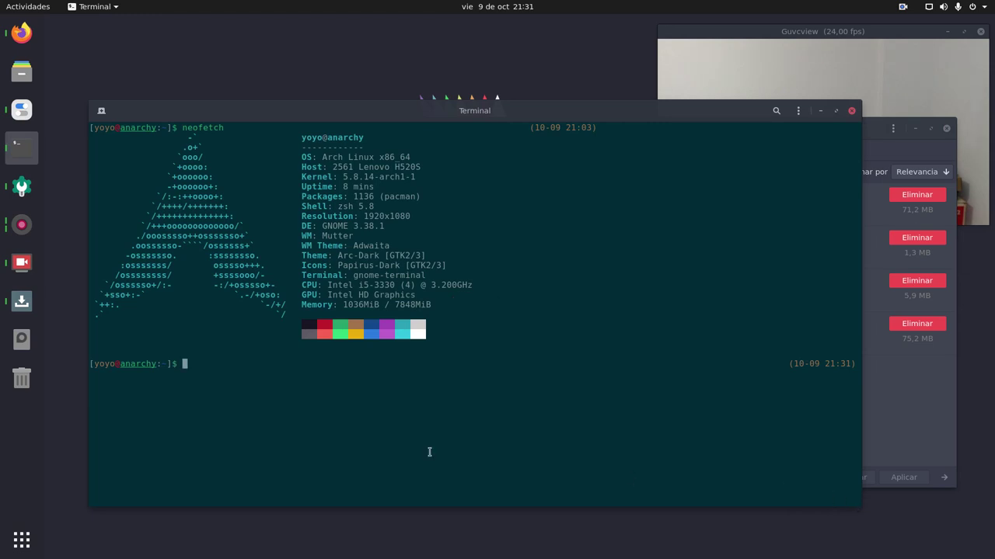
type("yay -")
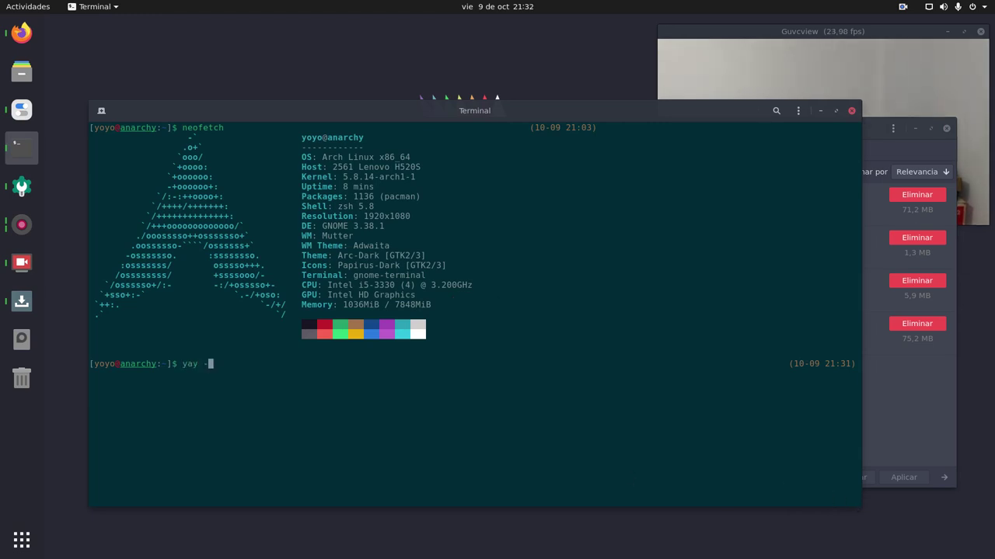
type("S")
right_click(294, 419)
left_click(325, 455)
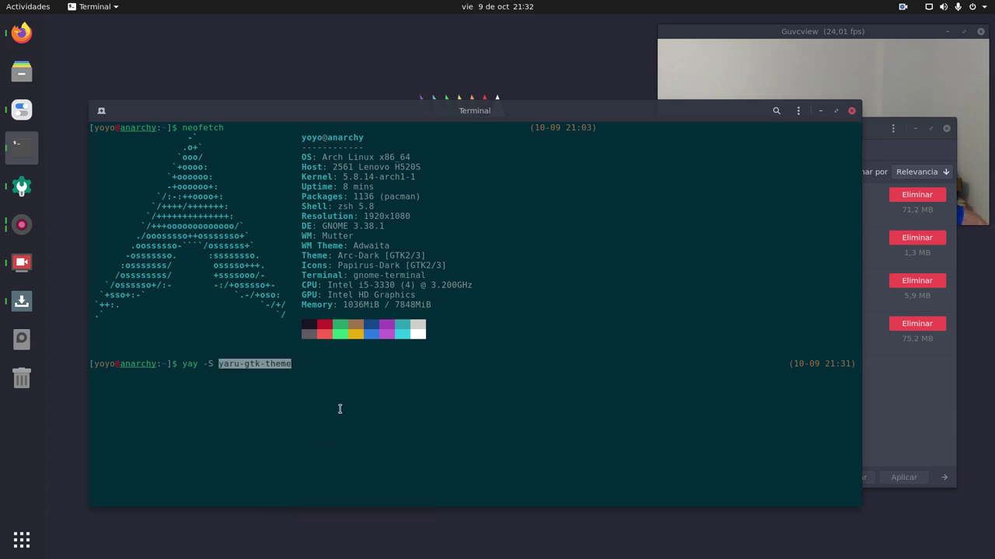
key("End")
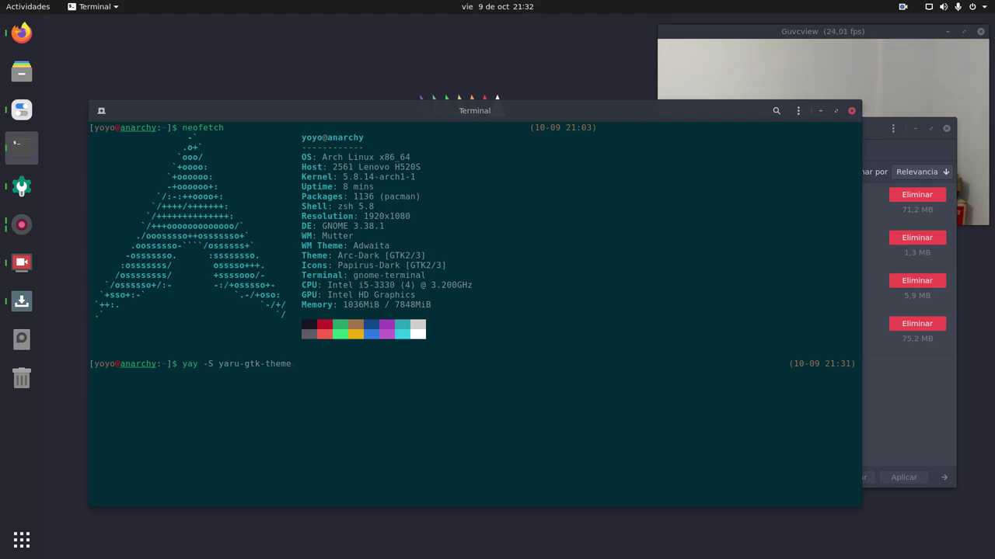
Switch to Firefox, open the PKGBUILD of yaru-gtk-theme in the AUR, read through it, and minimize the browser.
left_click(22, 32)
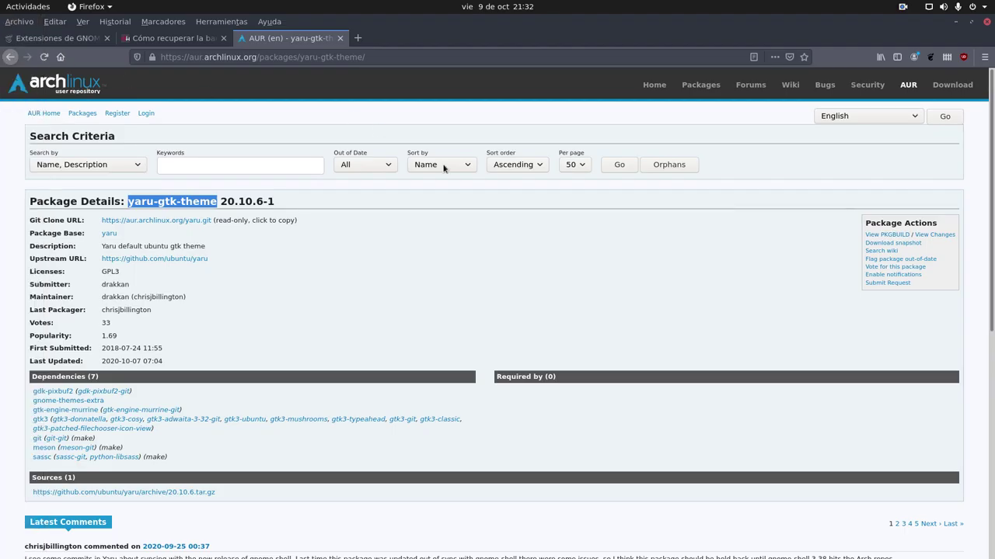
left_click(887, 235)
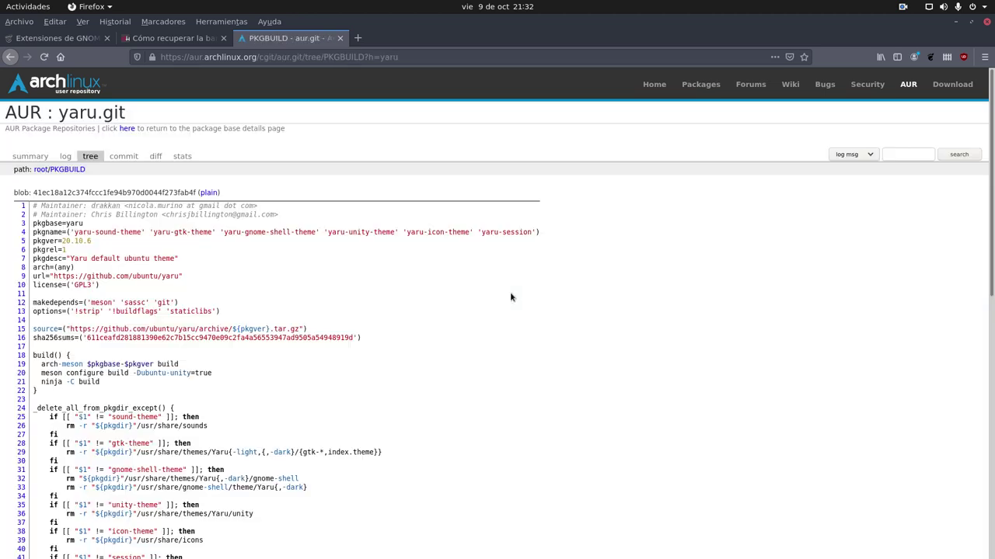
scroll(406, 427, "down", 10)
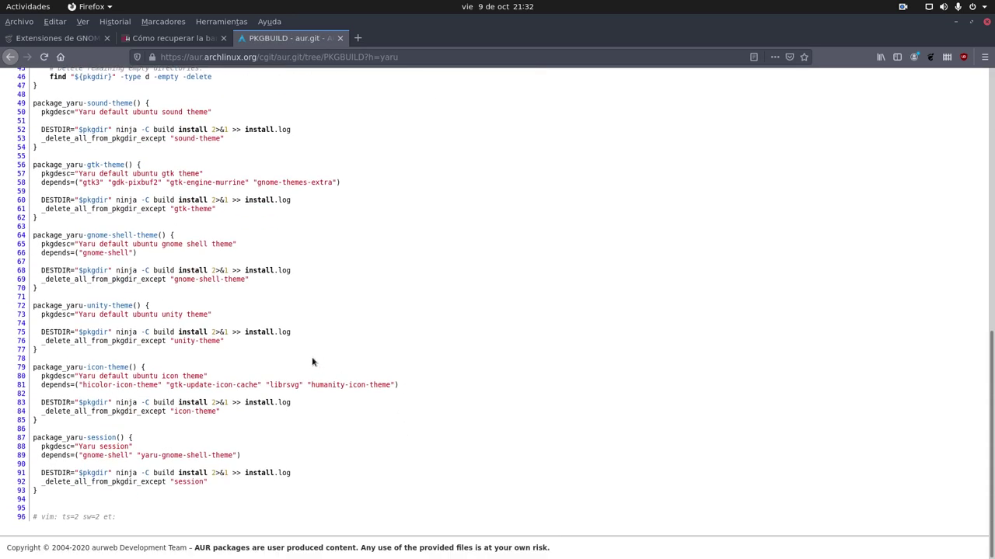
scroll(310, 361, "up", 10)
scroll(279, 437, "down", 10)
left_click(955, 22)
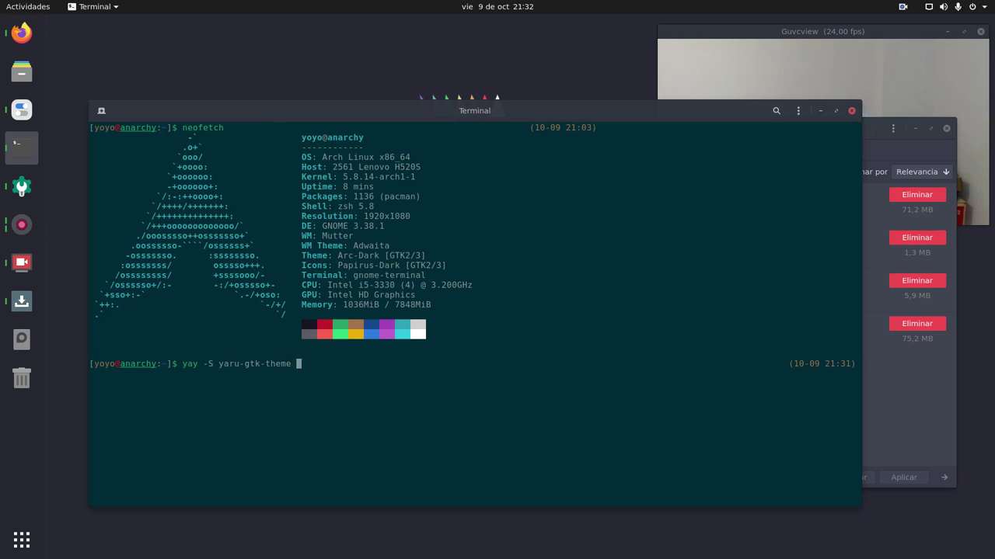
Append --noconfirm to the unrun yay command in Terminal, and rearrange the Terminal and Añadir/Quitar software windows.
type("--noconfirm")
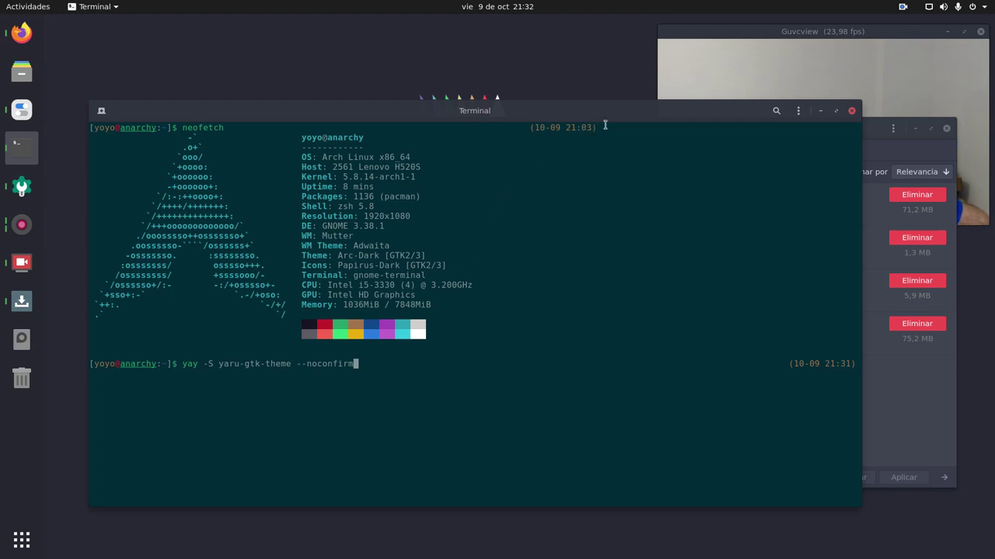
left_click_drag(611, 114, 583, 229)
left_click_drag(756, 136, 538, 56)
left_click(660, 493)
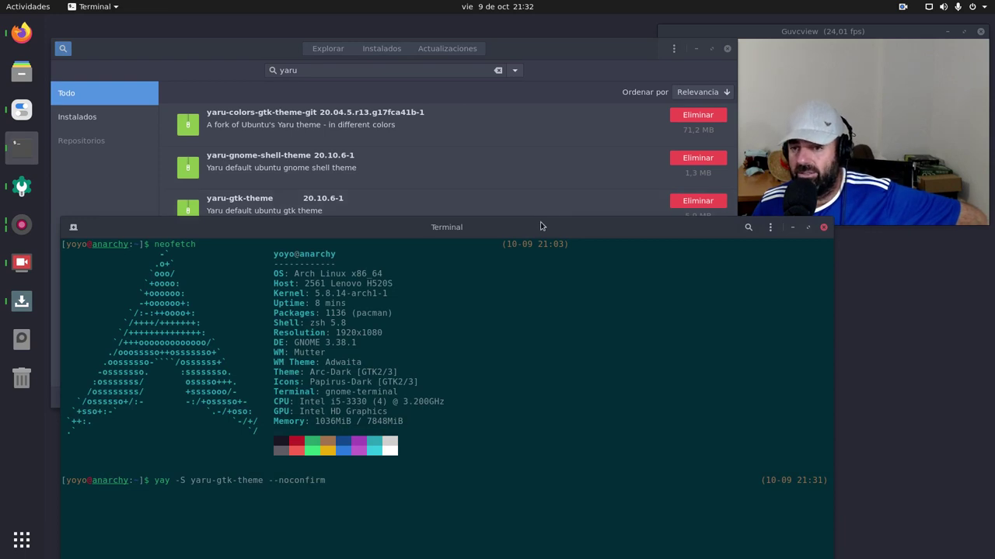
left_click_drag(538, 227, 583, 122)
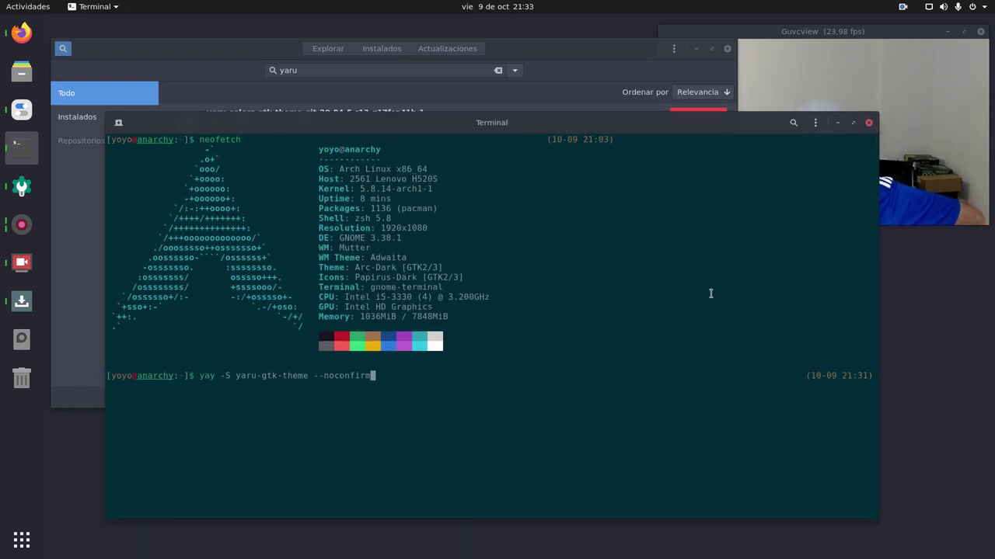
Go back to the AUR results in Firefox, view the yaru-colors-gtk-theme-git package page and its PKGBUILD, and minimize the browser.
left_click(14, 41)
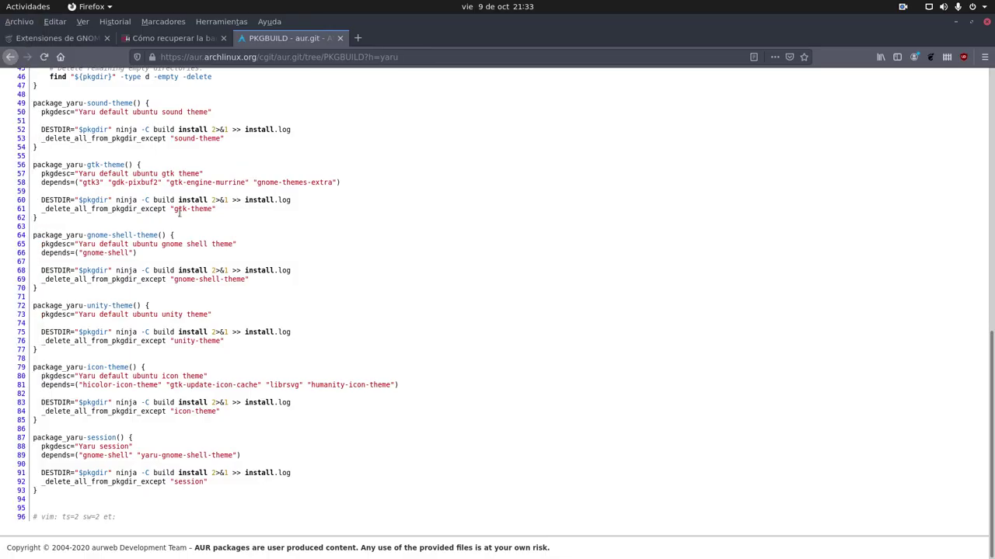
left_click(13, 60)
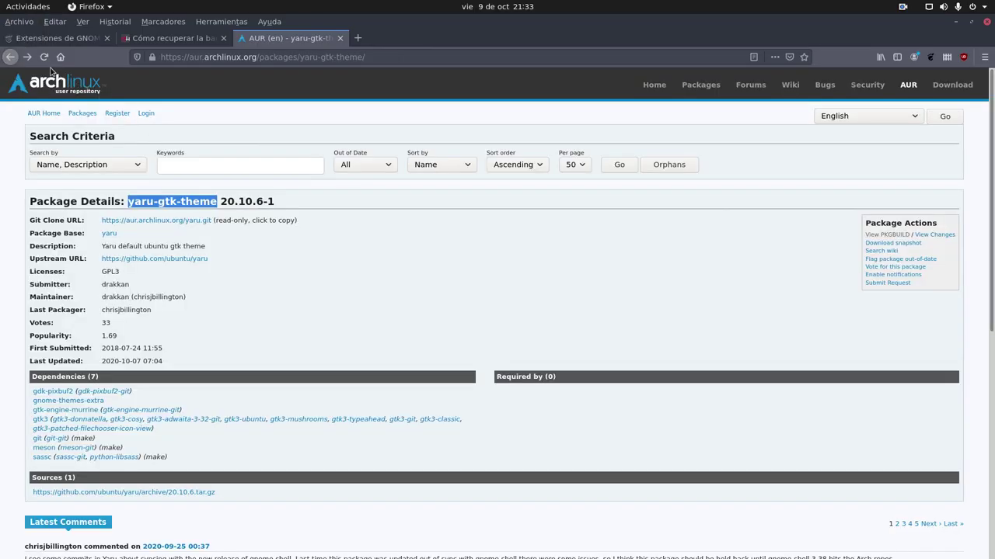
left_click(13, 59)
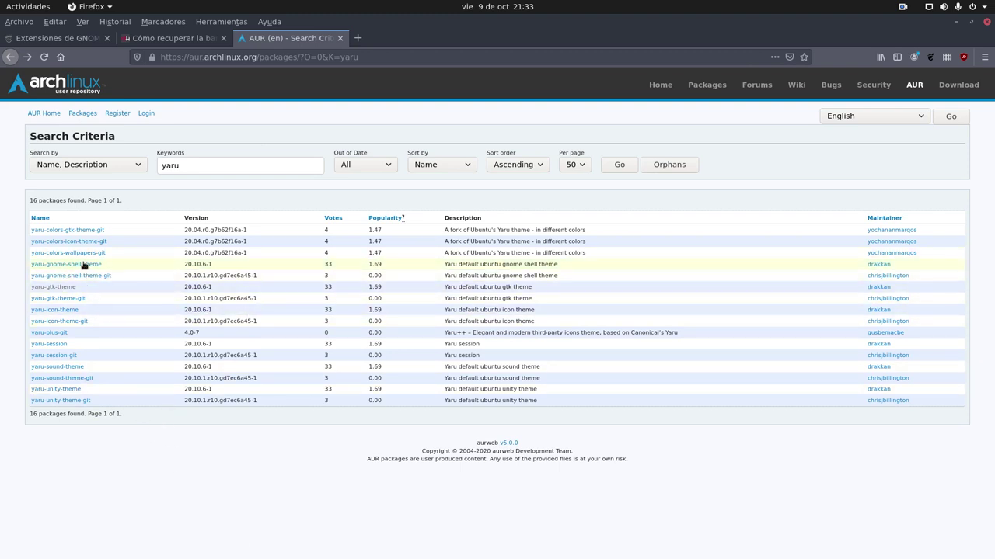
left_click(68, 230)
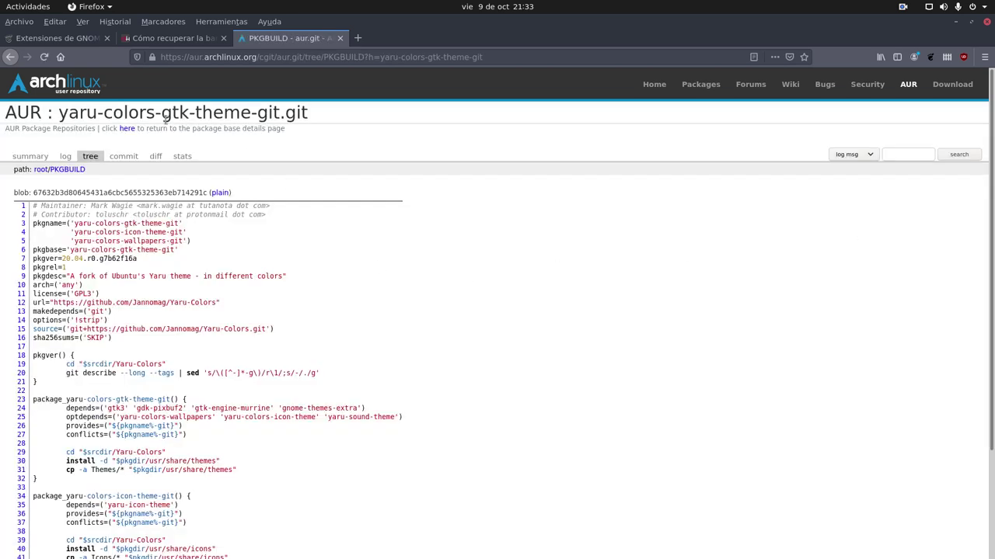
left_click(10, 57)
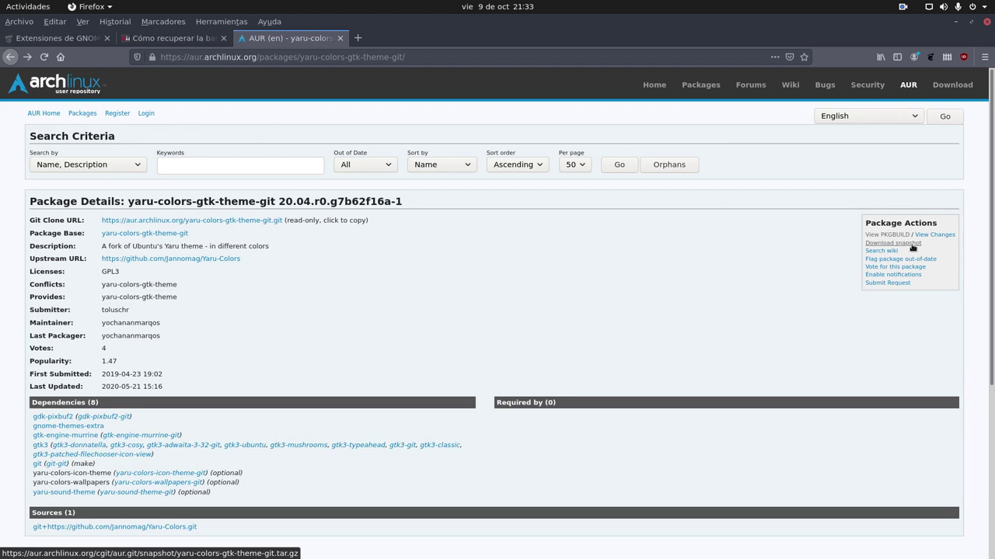
left_click(956, 23)
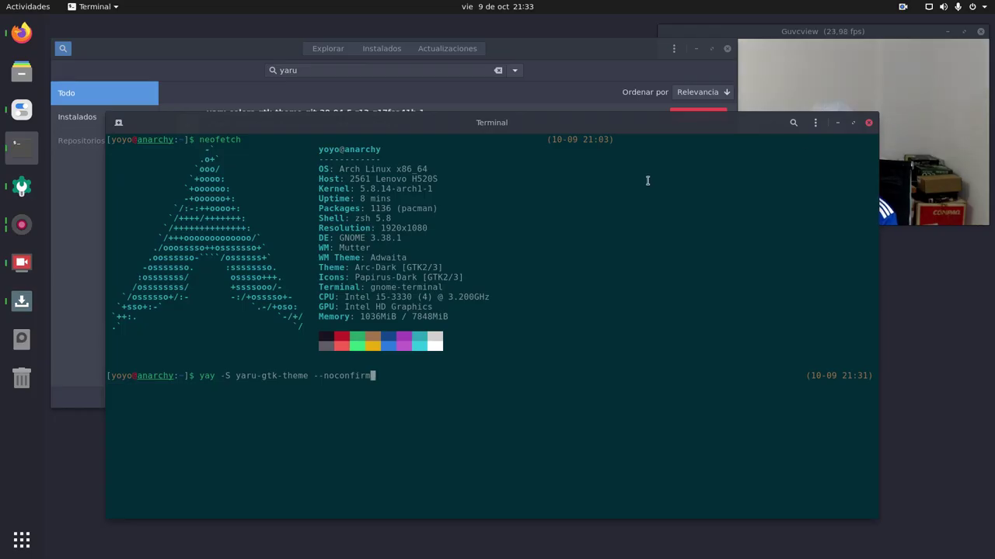
Minimize Terminal and move the Añadir/Quitar software window lower on the desktop.
left_click(837, 124)
right_click(564, 30)
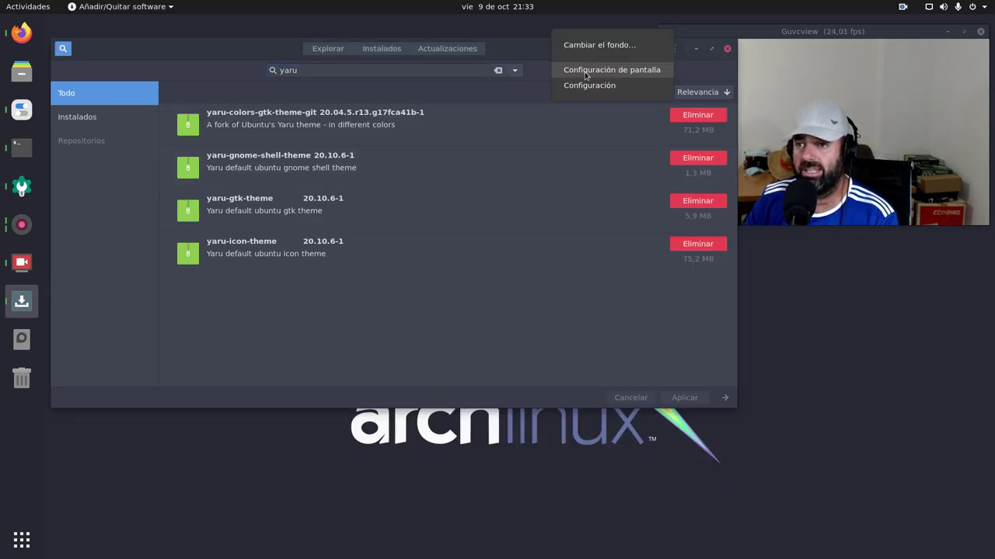
left_click_drag(223, 52, 295, 205)
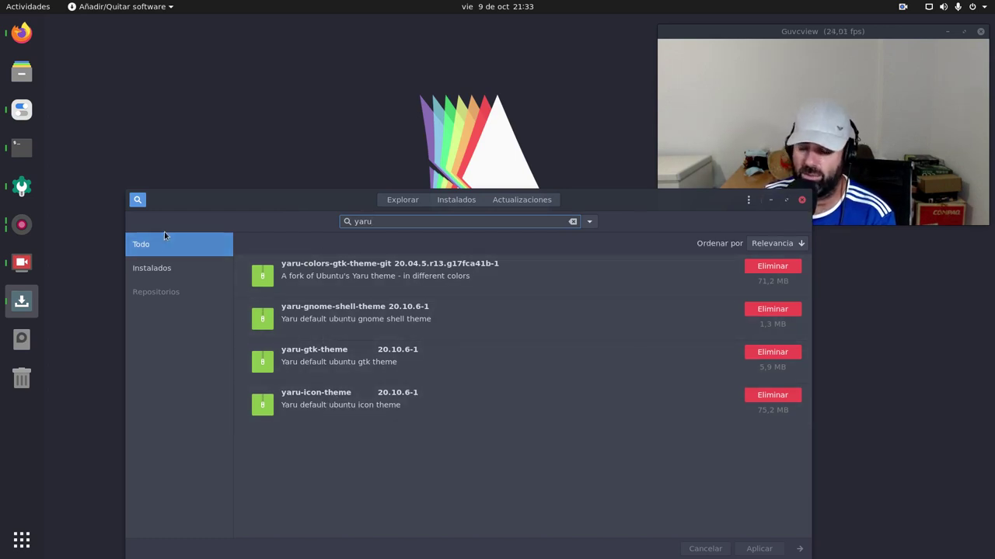
View the calendar and notifications popup again, close it, and minimize Añadir/Quitar software.
left_click(518, 8)
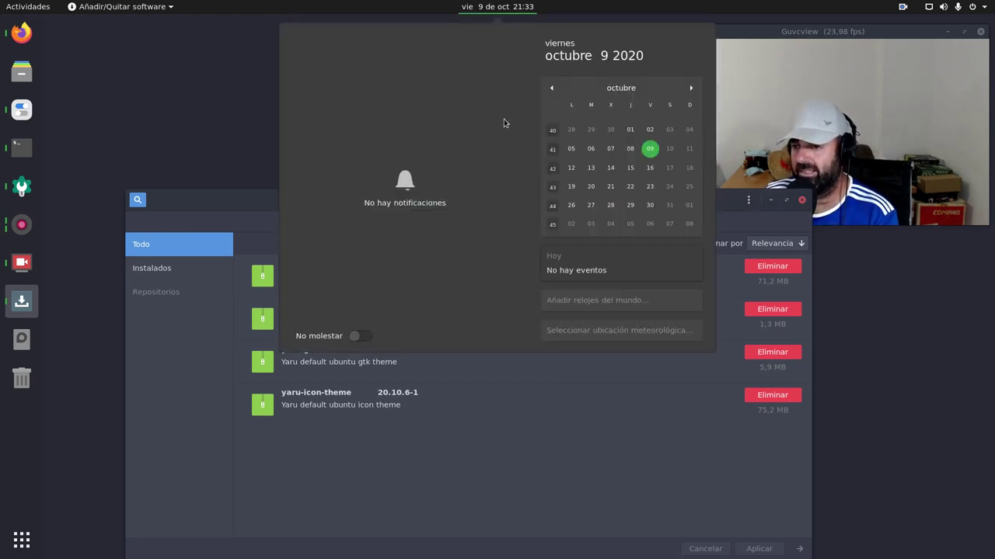
left_click(545, 452)
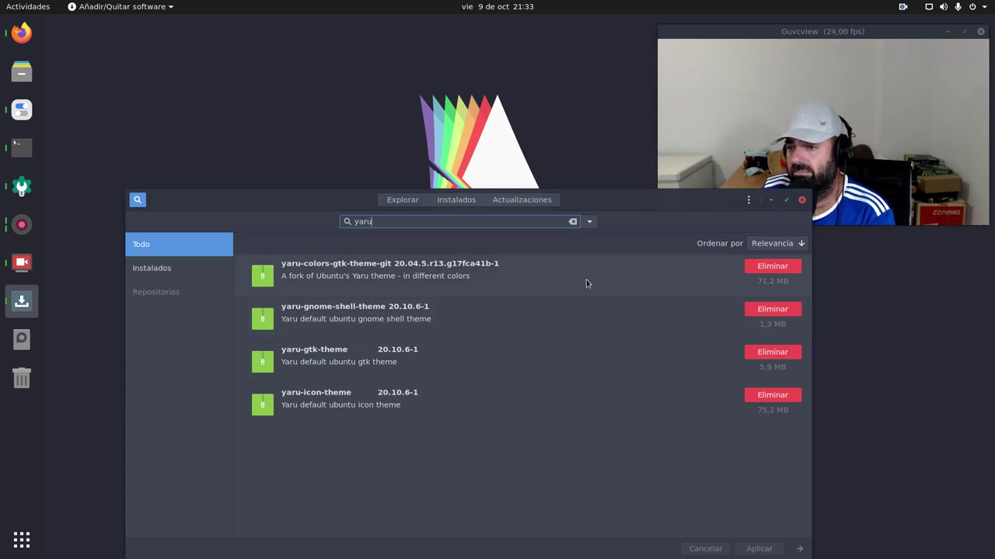
left_click_drag(634, 202, 597, 194)
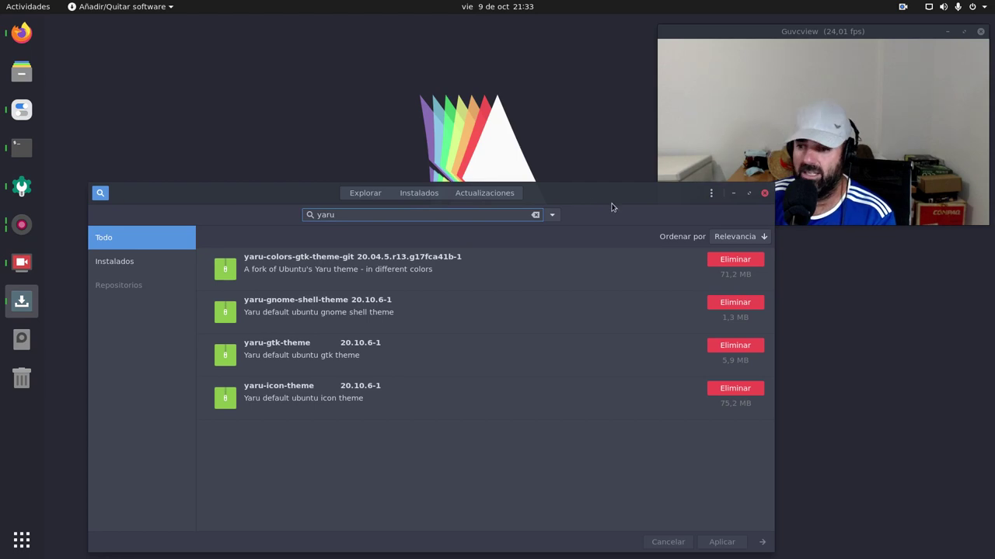
left_click(731, 194)
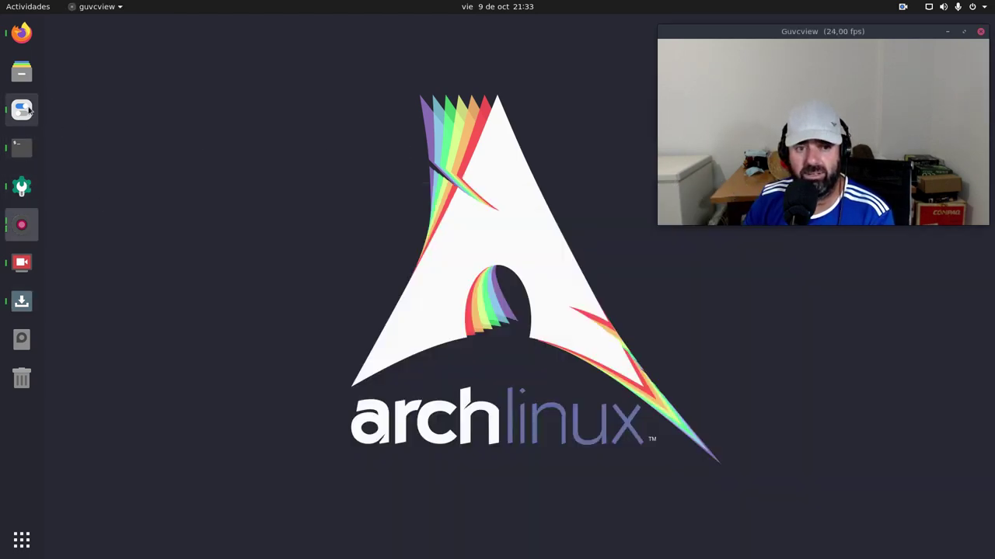
Open Archivos in a moved and enlarged window, and place the Retoques appearance settings over it.
left_click(23, 80)
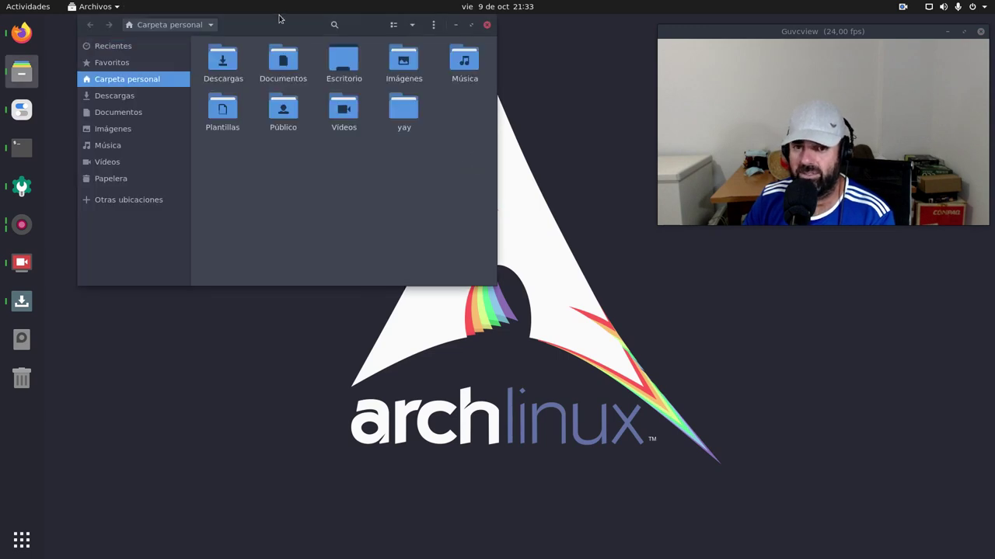
left_click_drag(279, 21, 358, 221)
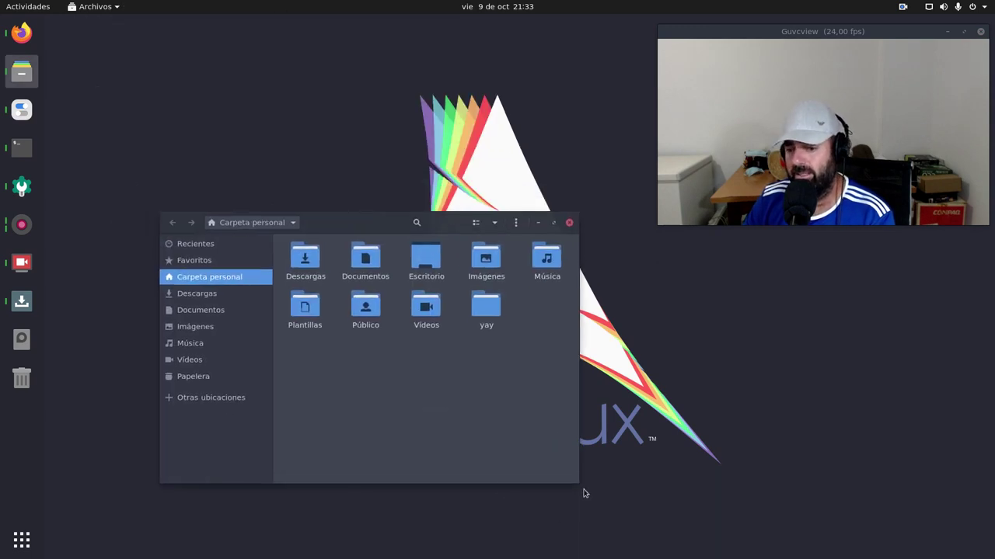
left_click_drag(579, 483, 656, 540)
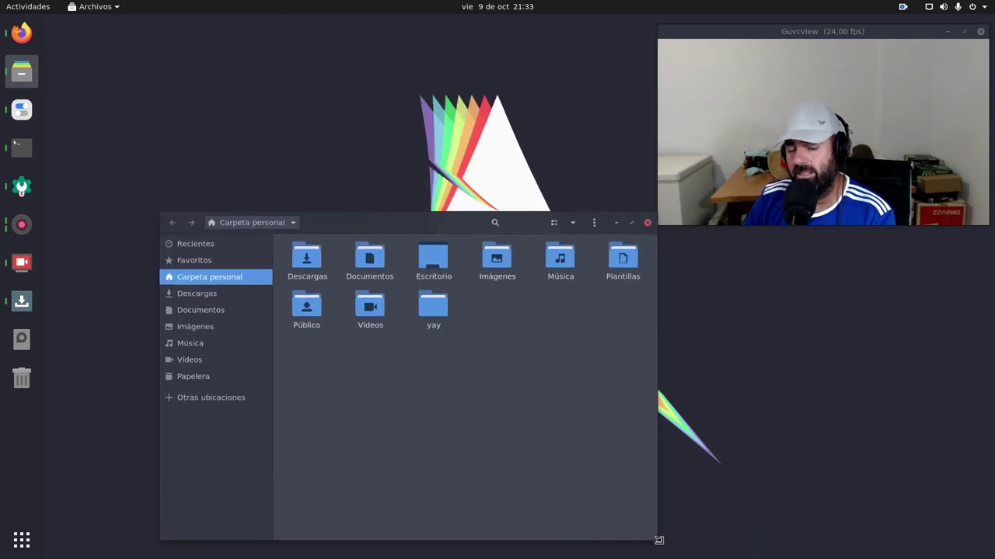
left_click(21, 111)
left_click_drag(497, 129, 654, 232)
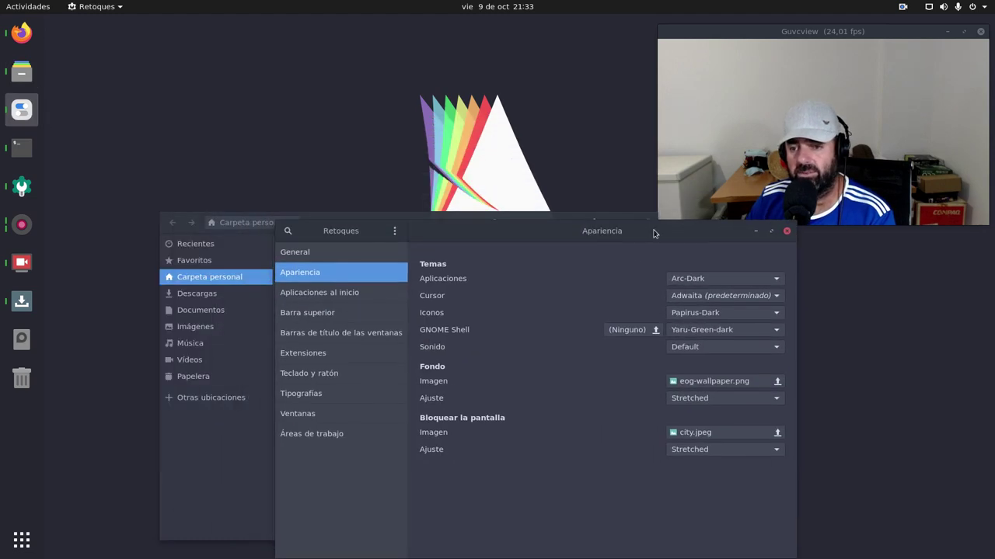
Set the applications theme to Yaru-dark in Retoques and move its window so Archivos is partly uncovered.
left_click(695, 279)
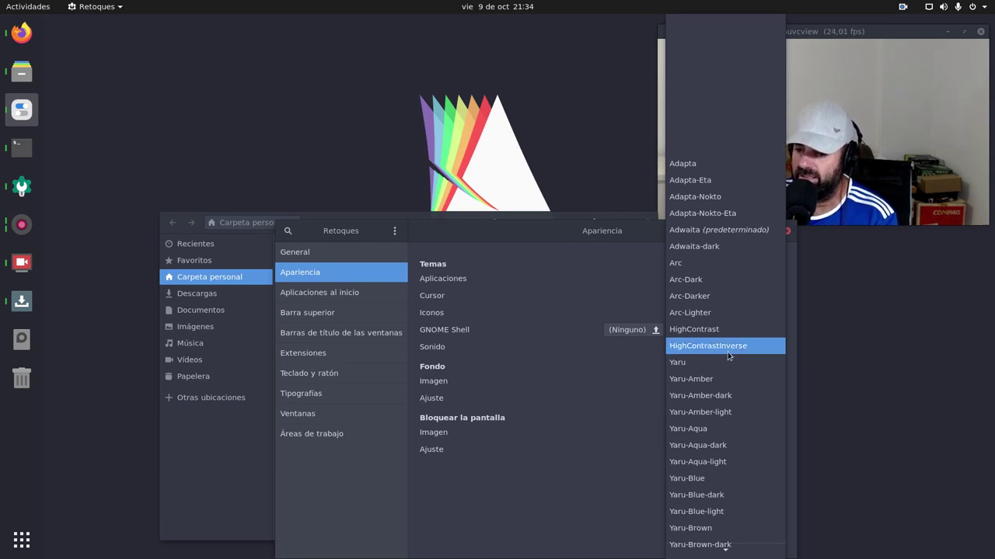
scroll(729, 355, "down", 5)
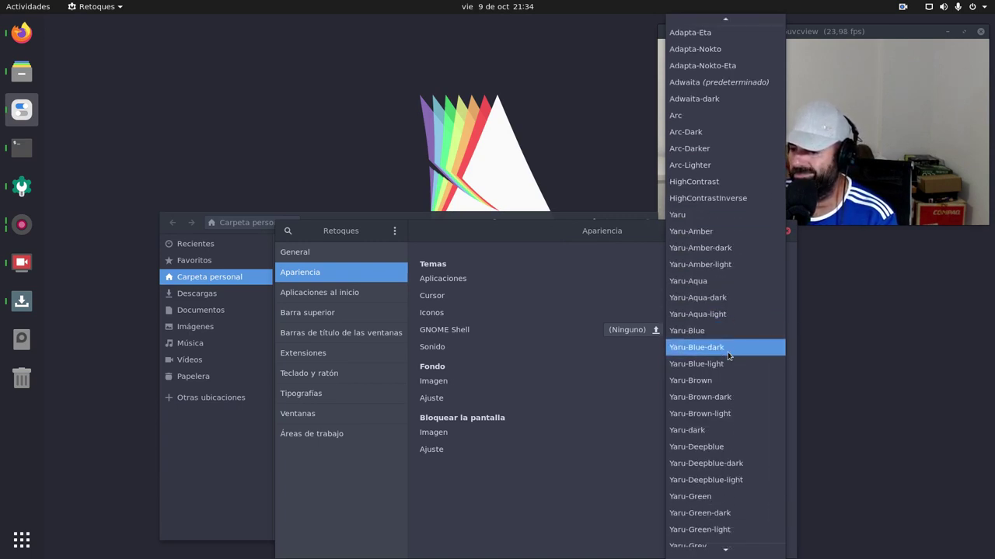
left_click(712, 429)
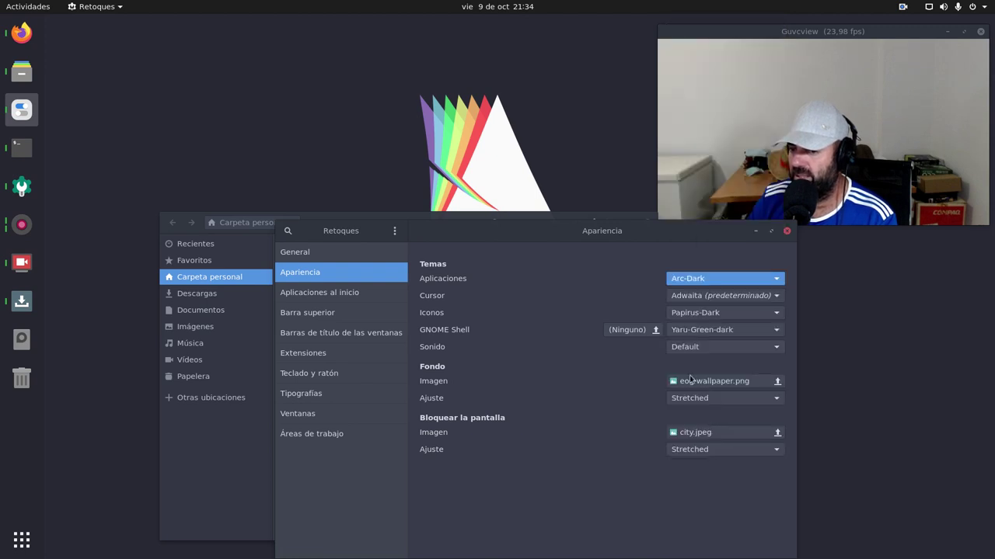
left_click_drag(637, 233, 471, 125)
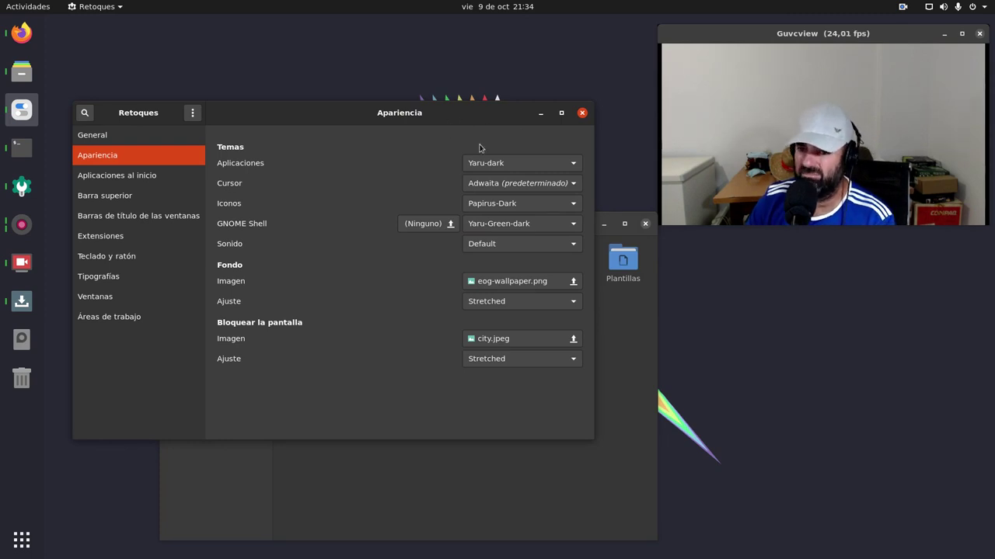
Try the Yaru-Deepblue applications theme, and replace it with Yaru-Pink.
left_click(493, 165)
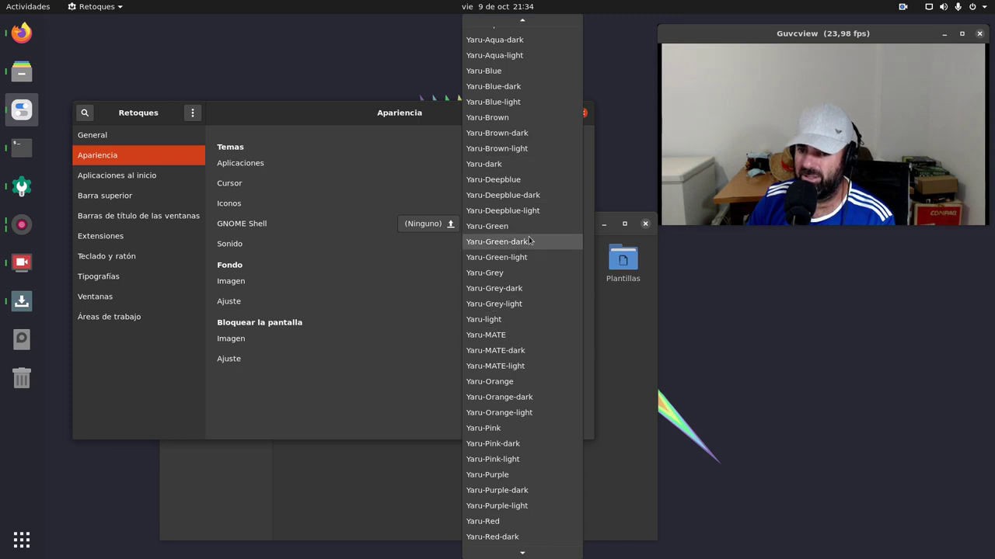
left_click(518, 181)
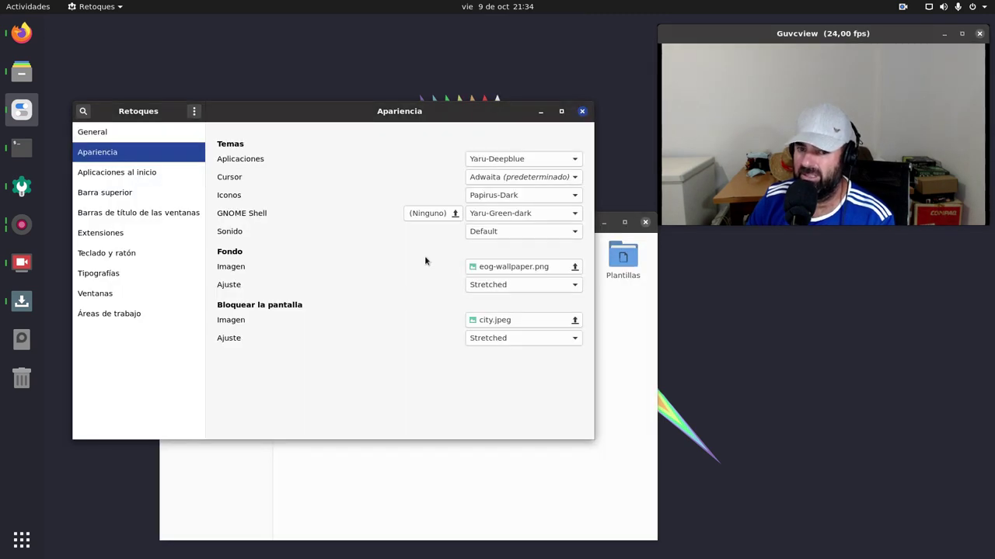
left_click(511, 159)
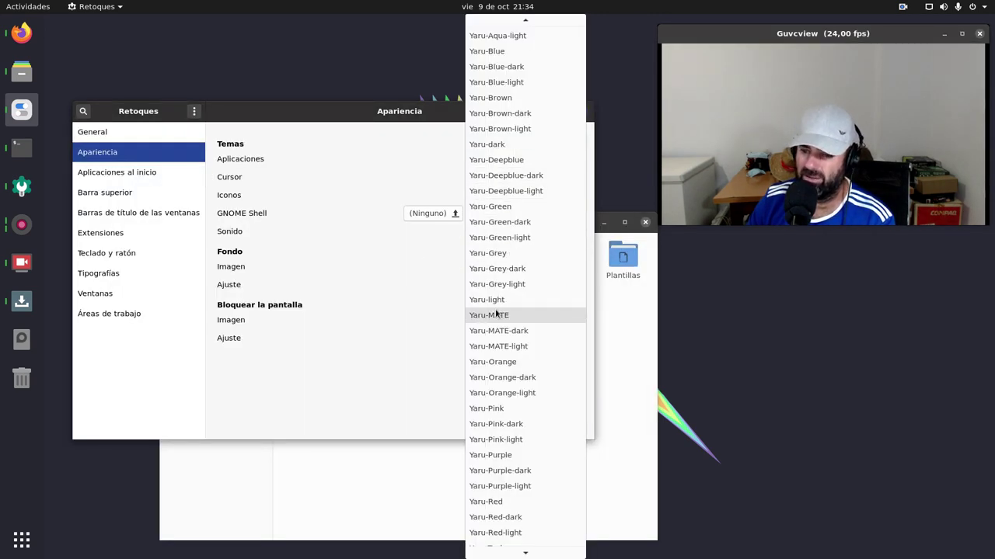
key("Escape")
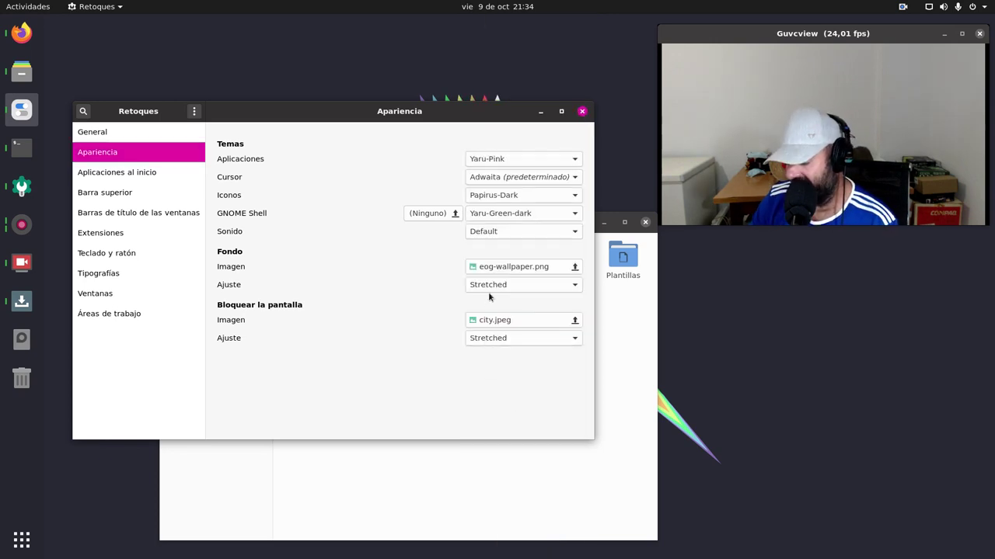
Try the Adapta applications theme in the Retoques appearance settings.
left_click(517, 164)
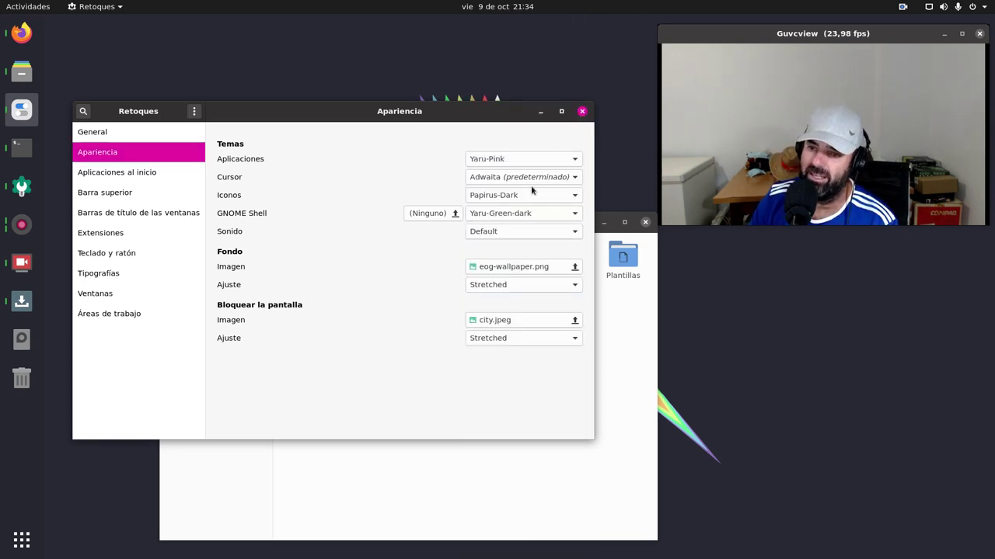
left_click(525, 163)
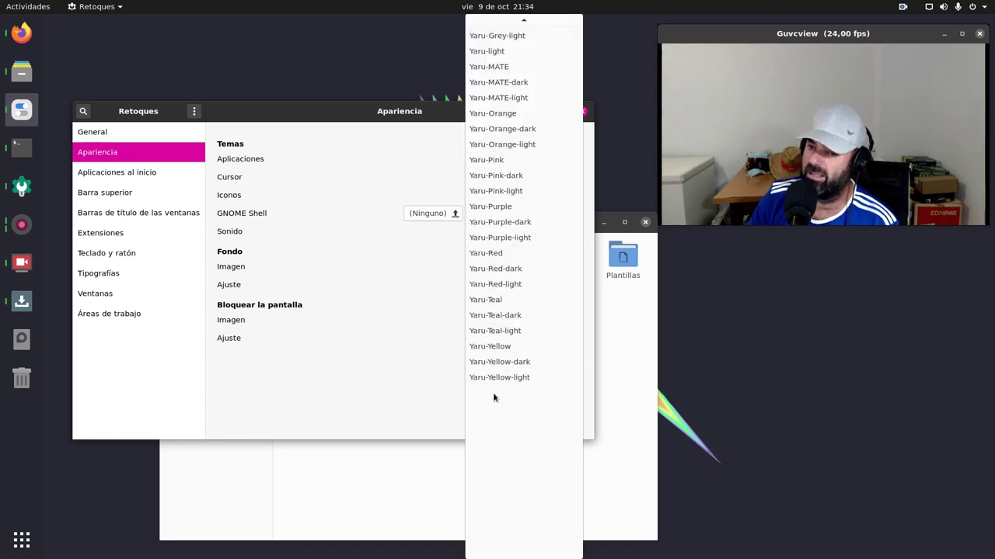
scroll(497, 356, "up", 1)
scroll(501, 353, "up", 3)
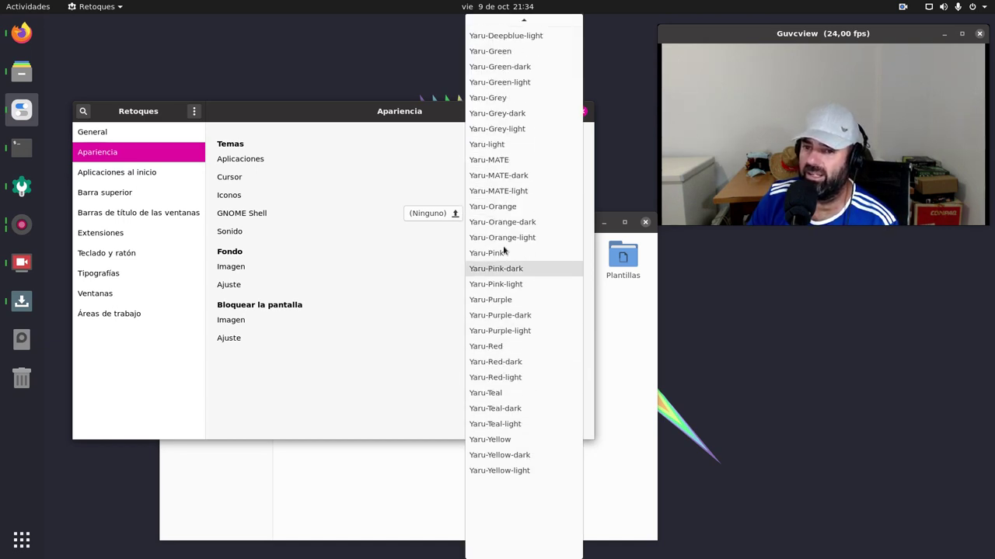
scroll(519, 266, "up", 6)
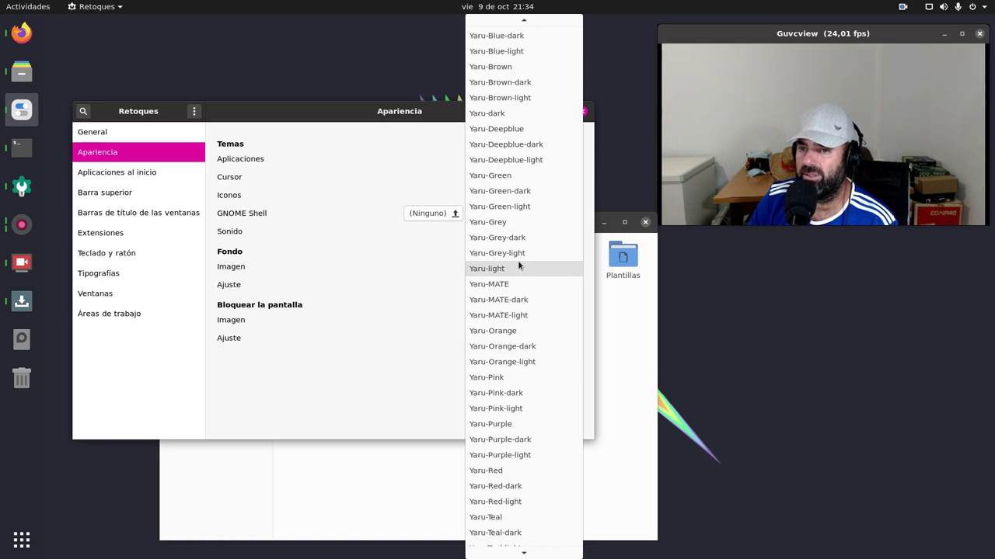
scroll(519, 265, "up", 8)
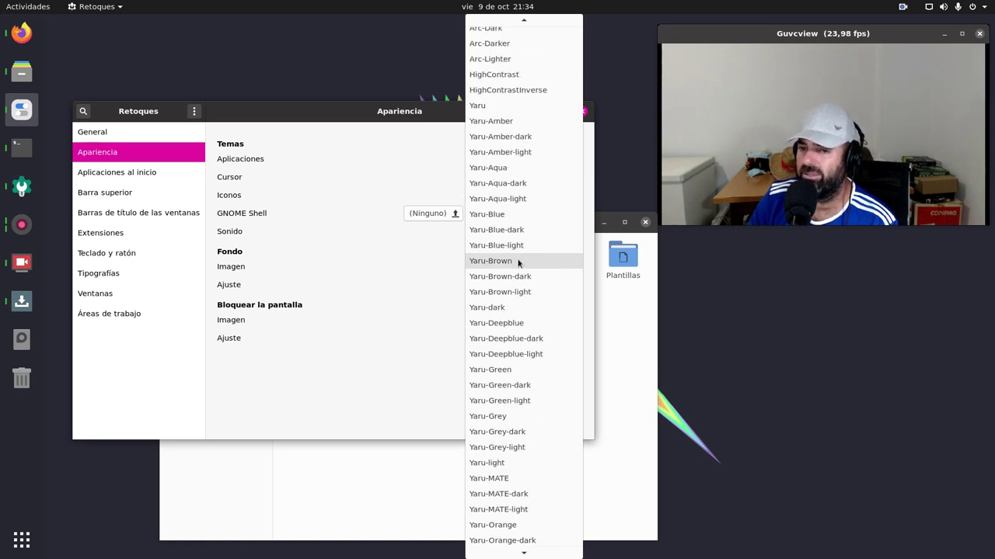
scroll(519, 266, "up", 4)
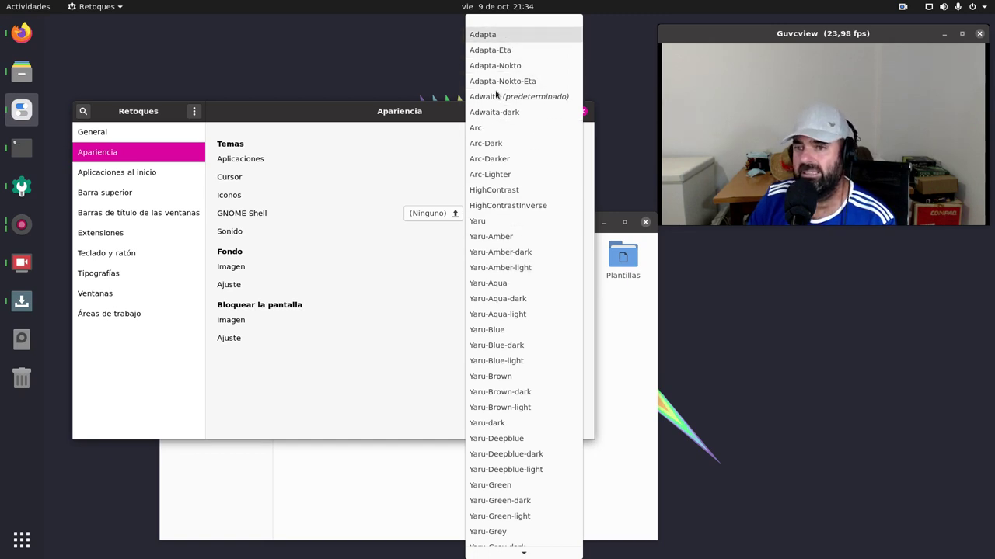
left_click(483, 34)
left_click(543, 178)
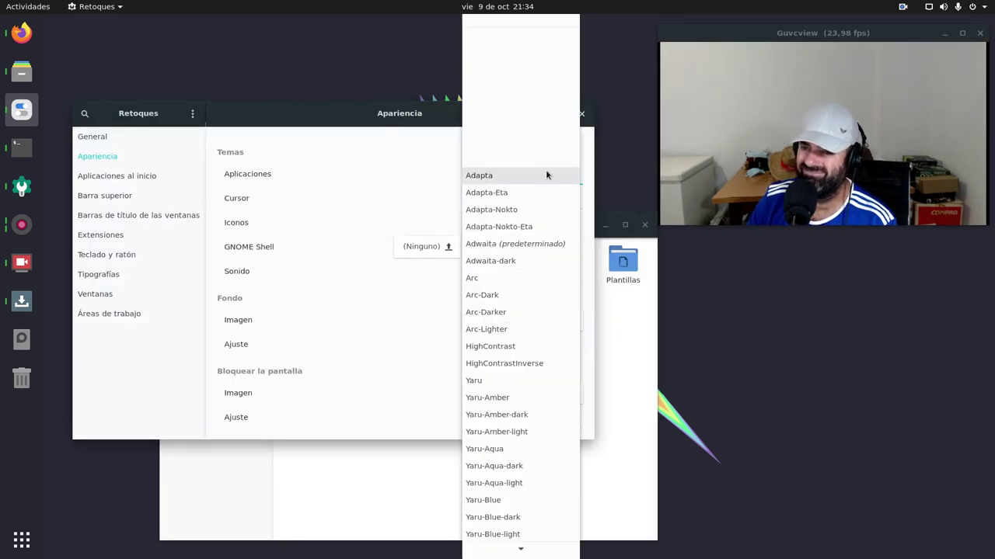
key("Escape")
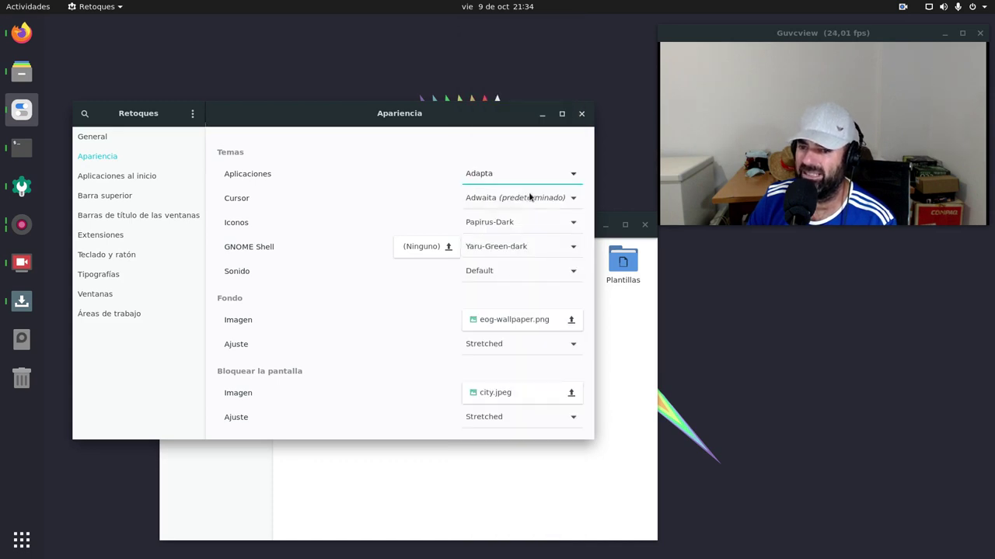
Try the Adapta-Nokto applications theme, and move the Retoques window around to view Archivos in that theme.
left_click(533, 165)
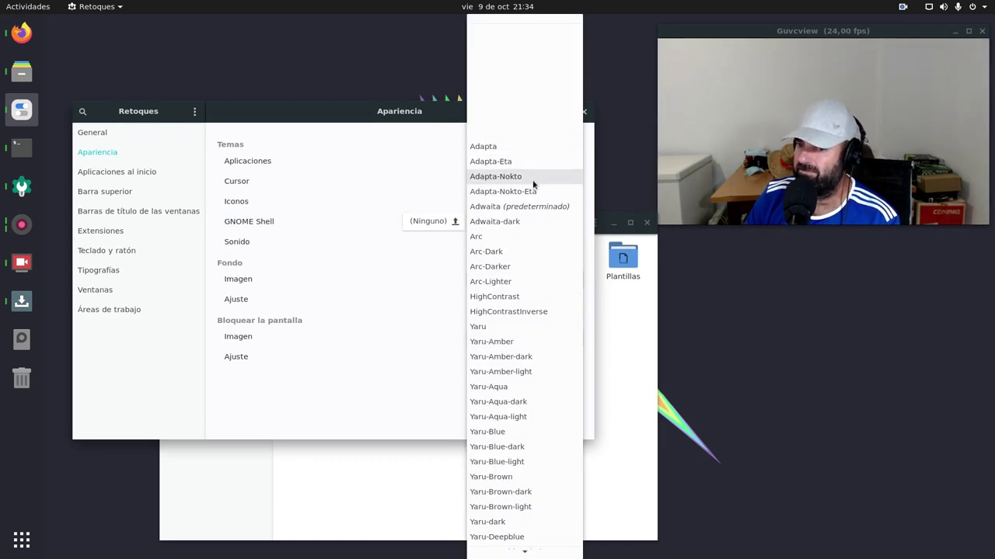
left_click(526, 182)
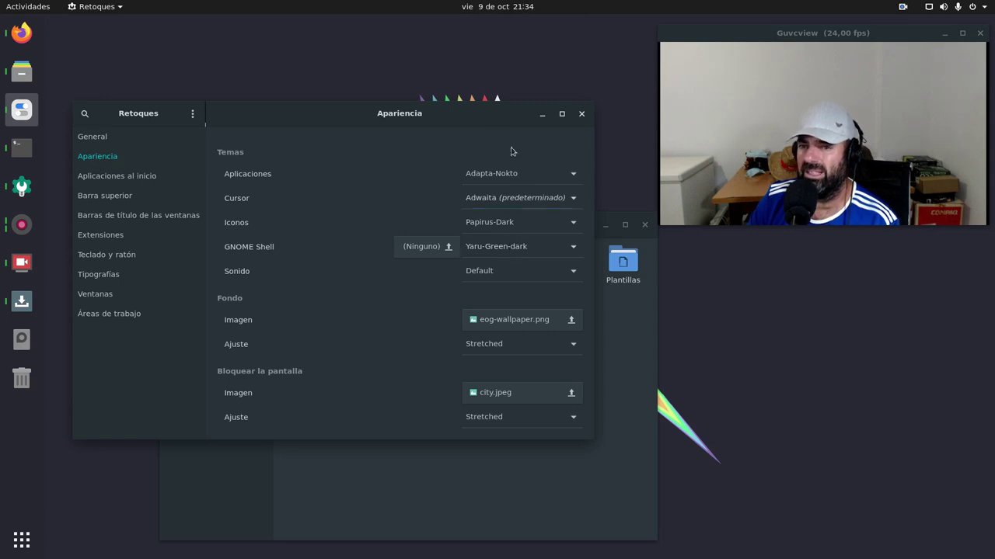
left_click_drag(465, 118, 653, 161)
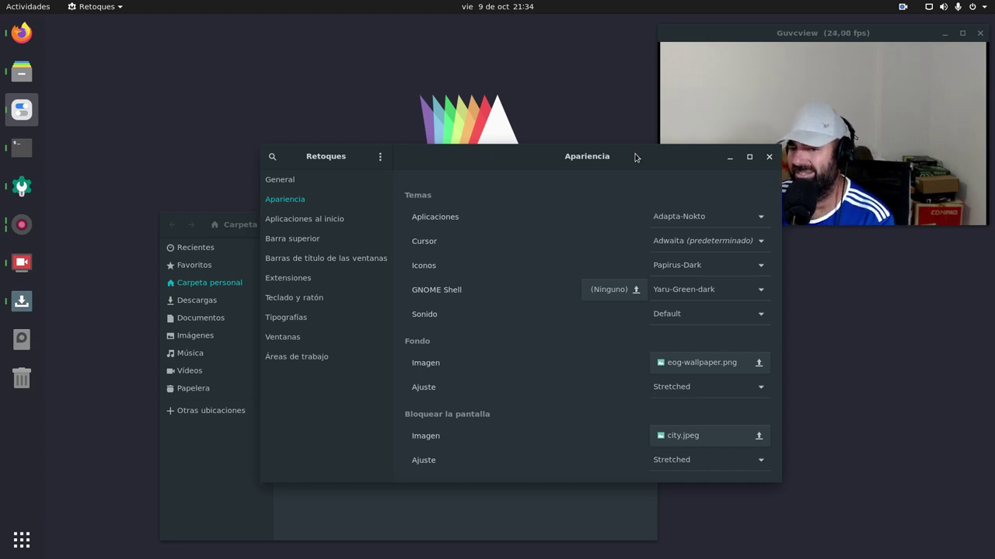
left_click_drag(634, 157, 457, 132)
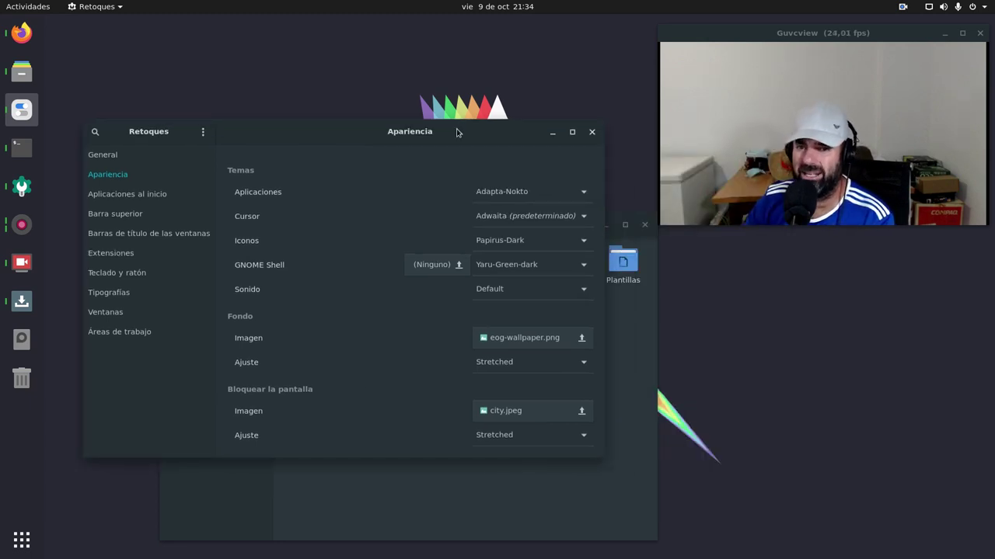
Set the applications theme to Arc-Dark and move the Retoques window to uncover part of the Archivos sidebar.
left_click(526, 192)
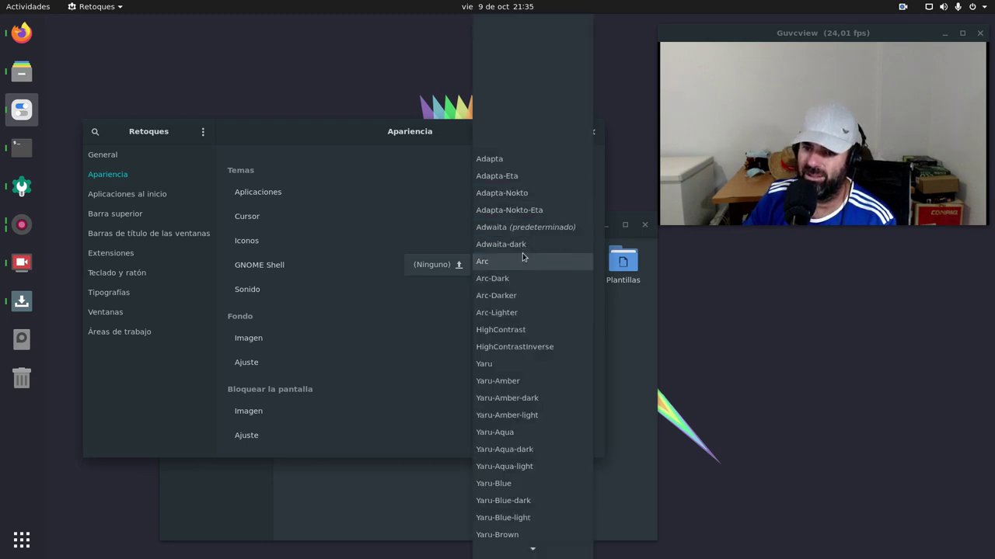
left_click(527, 283)
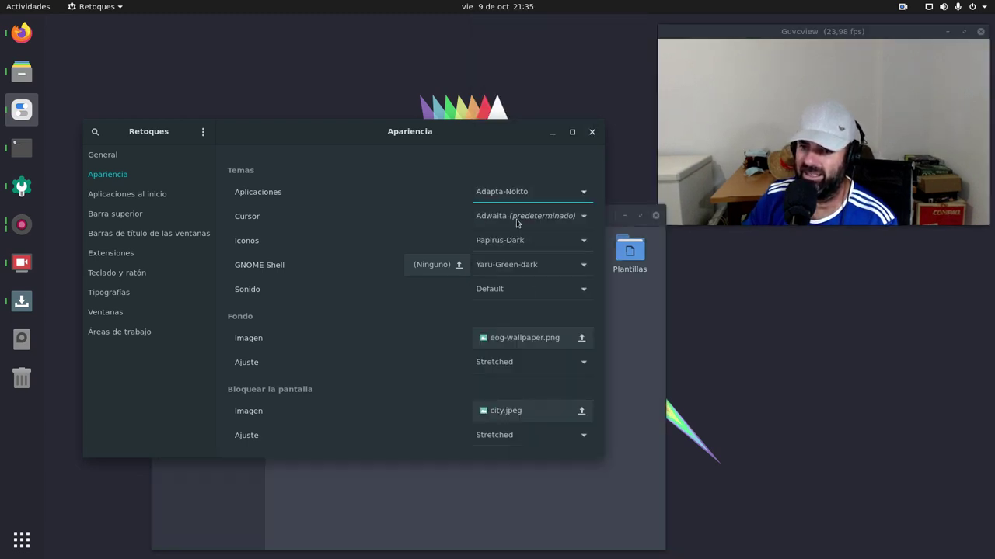
left_click_drag(493, 134, 506, 98)
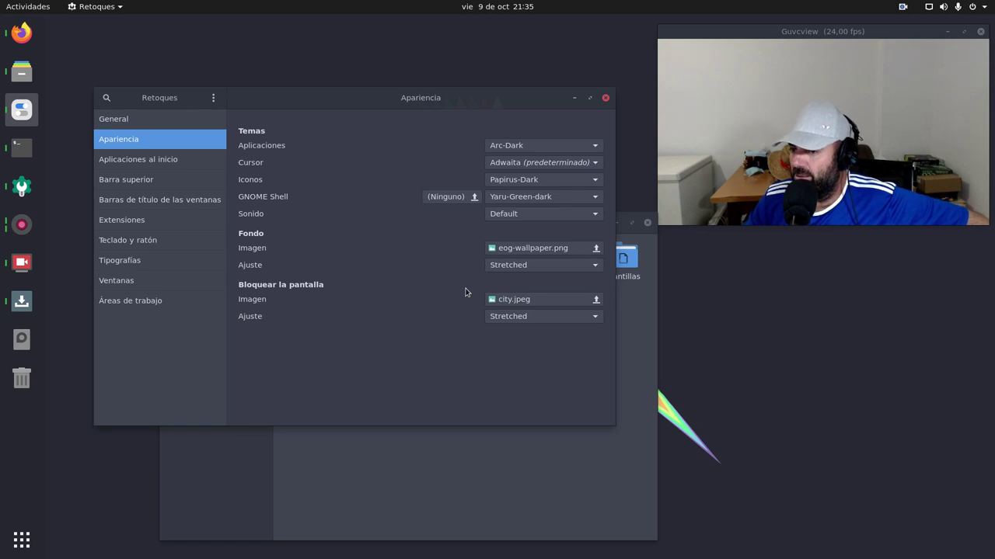
left_click_drag(474, 97, 461, 95)
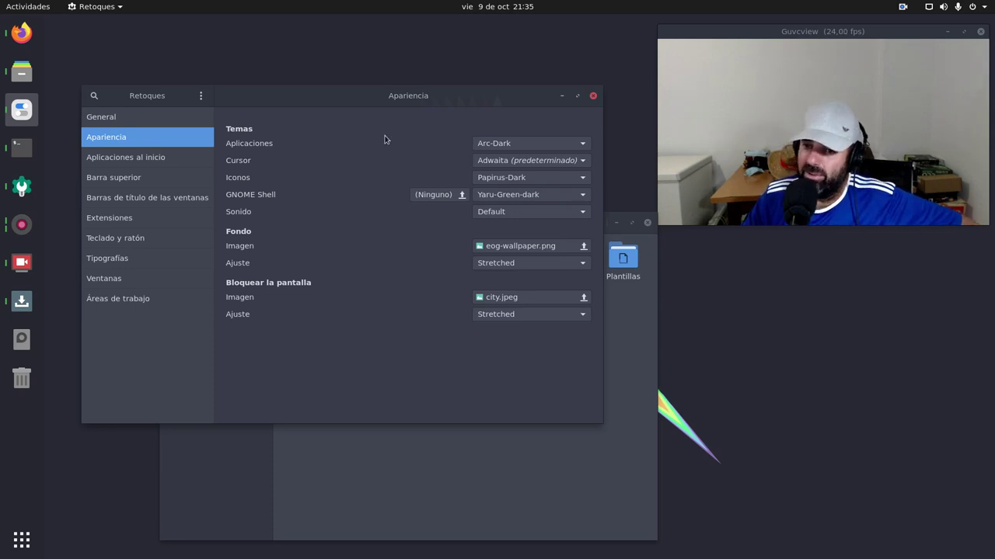
left_click_drag(417, 96, 565, 152)
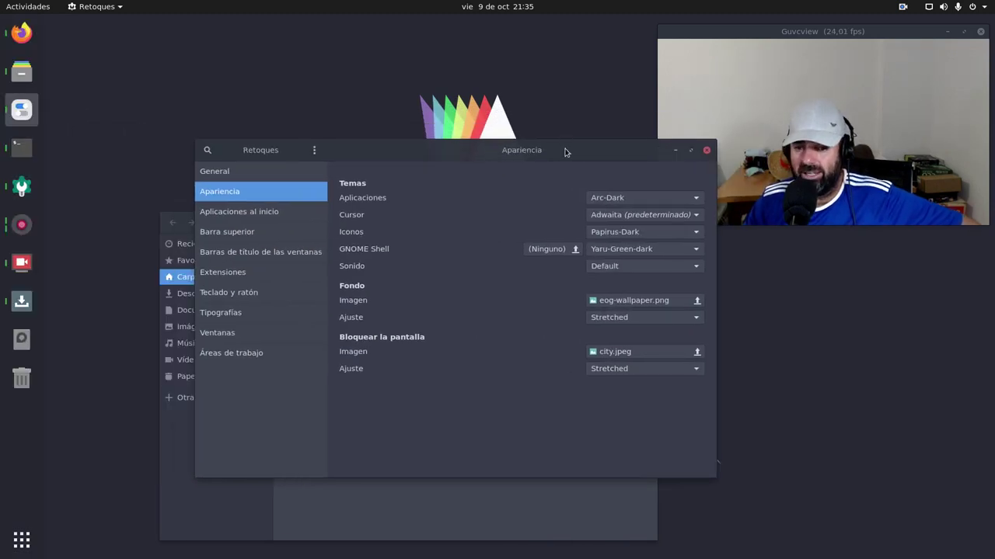
Close Retoques, move the Archivos window to view its Arc-Dark look, and close it too.
left_click(706, 150)
left_click_drag(458, 219, 396, 84)
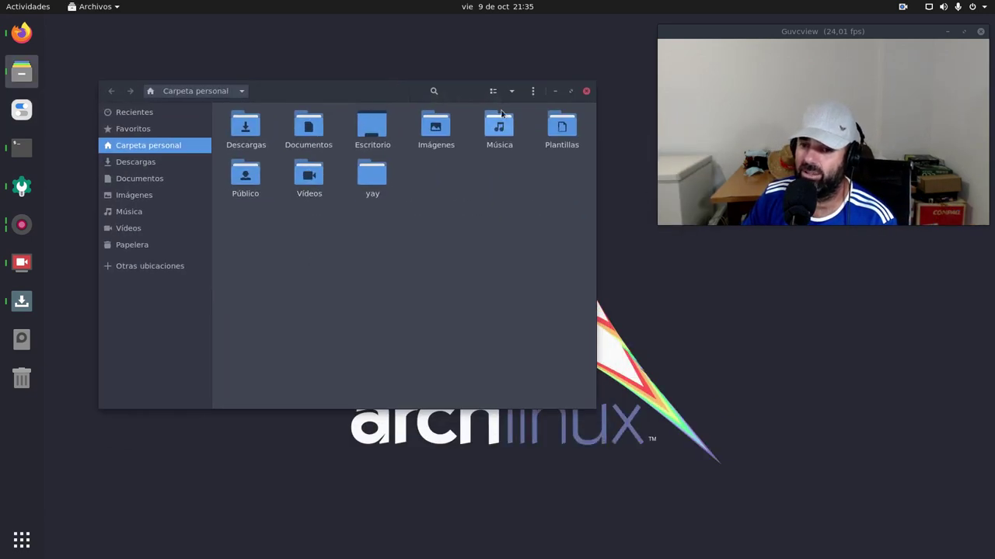
left_click(586, 91)
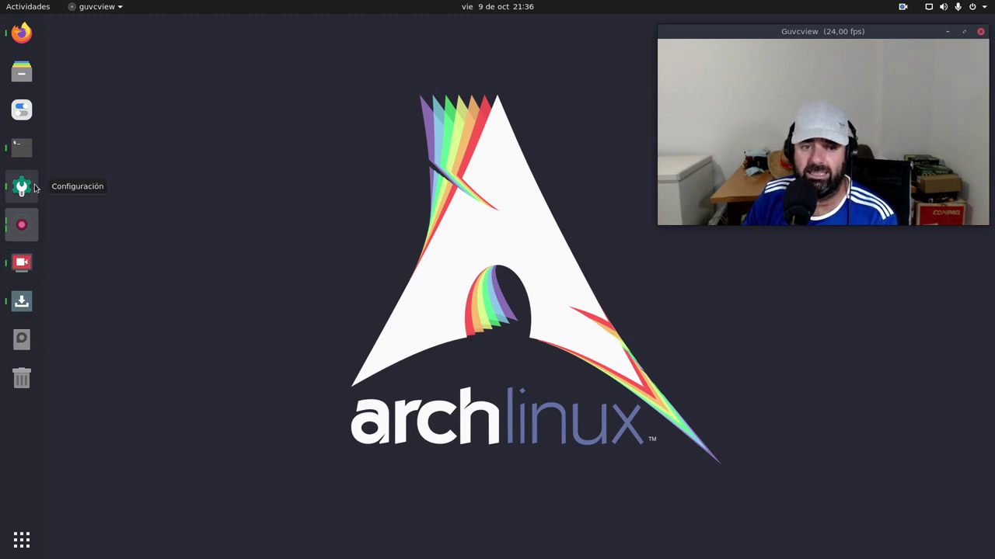
Show Terminal with its neofetch output in a narrower window placed lower on the desktop, and minimize it.
left_click(21, 145)
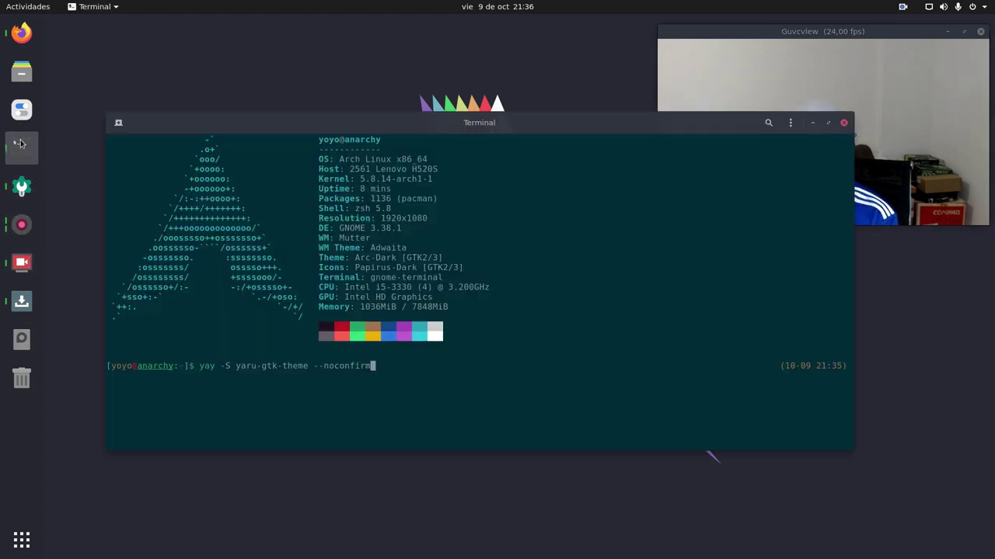
left_click_drag(861, 458, 647, 478)
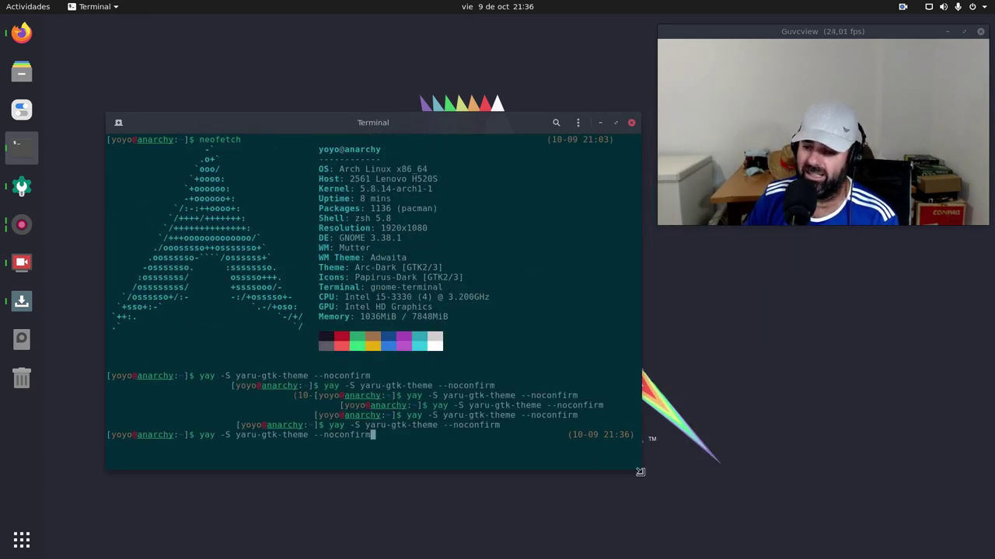
left_click_drag(642, 479, 605, 471)
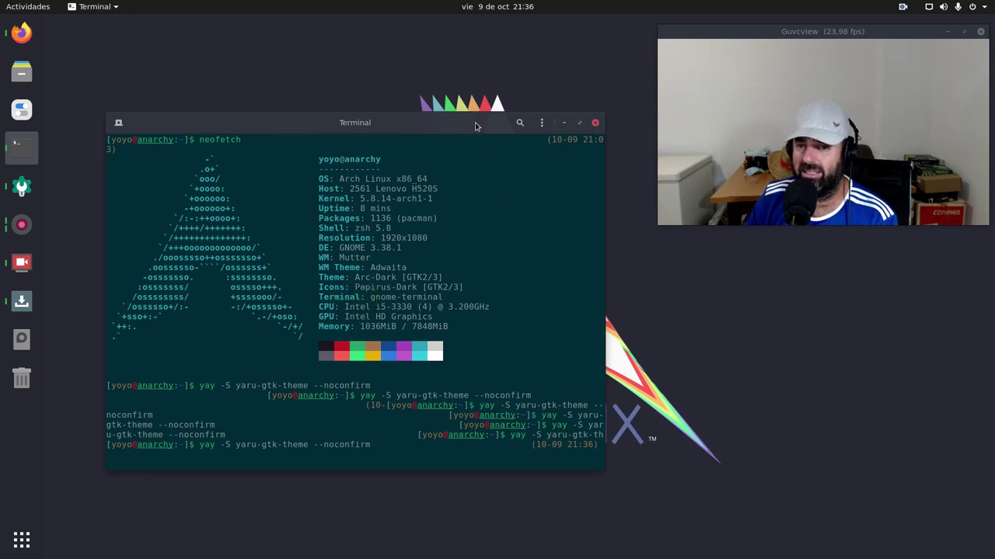
left_click_drag(476, 126, 464, 190)
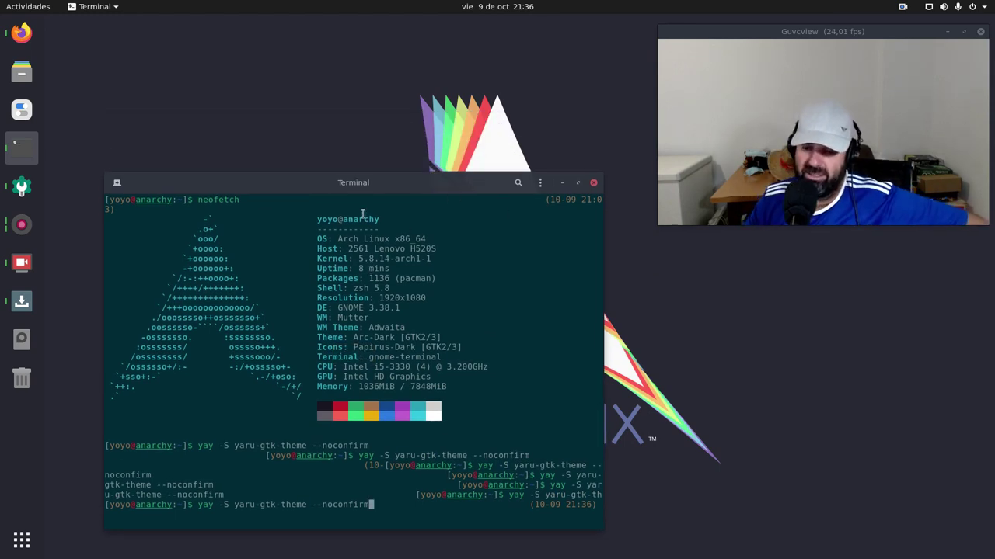
left_click_drag(360, 181, 380, 192)
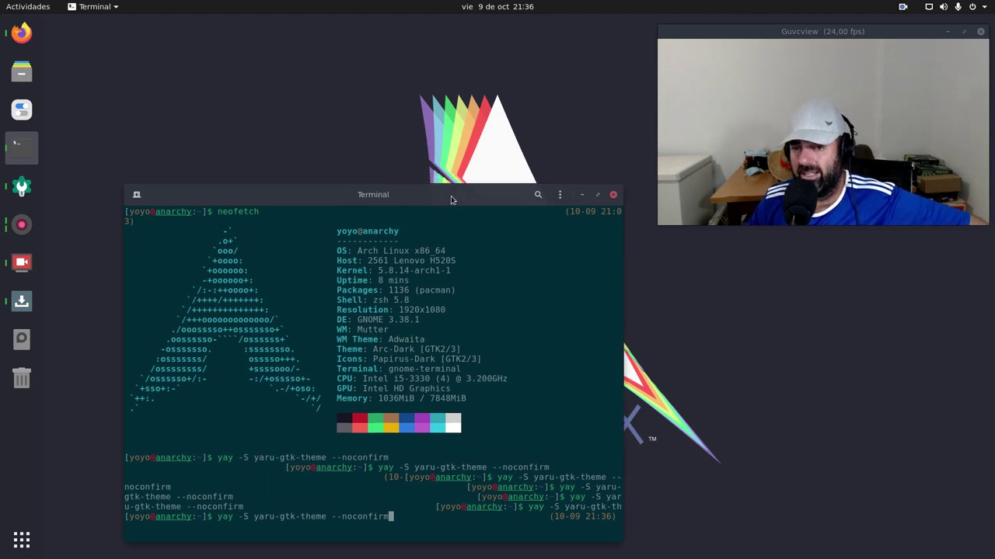
left_click_drag(450, 196, 420, 191)
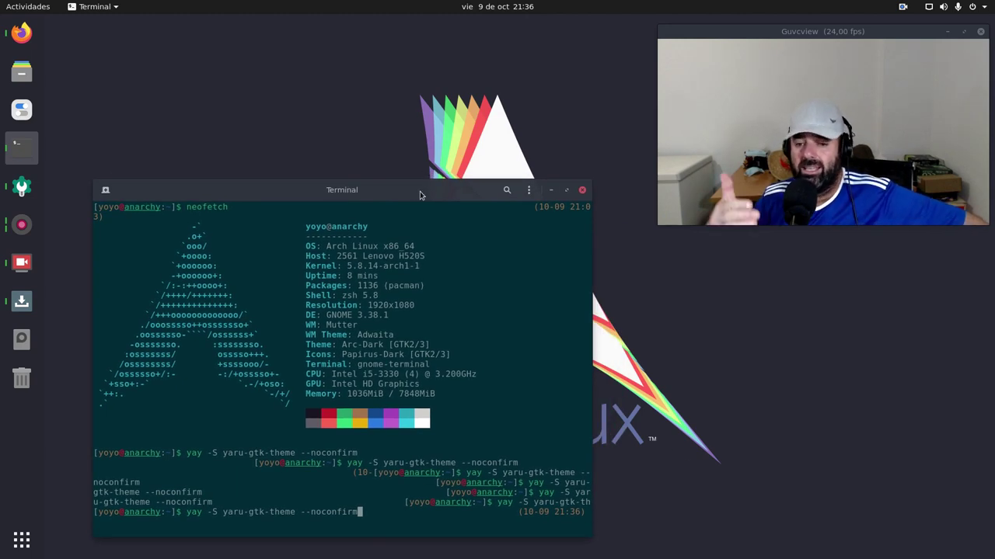
left_click(554, 190)
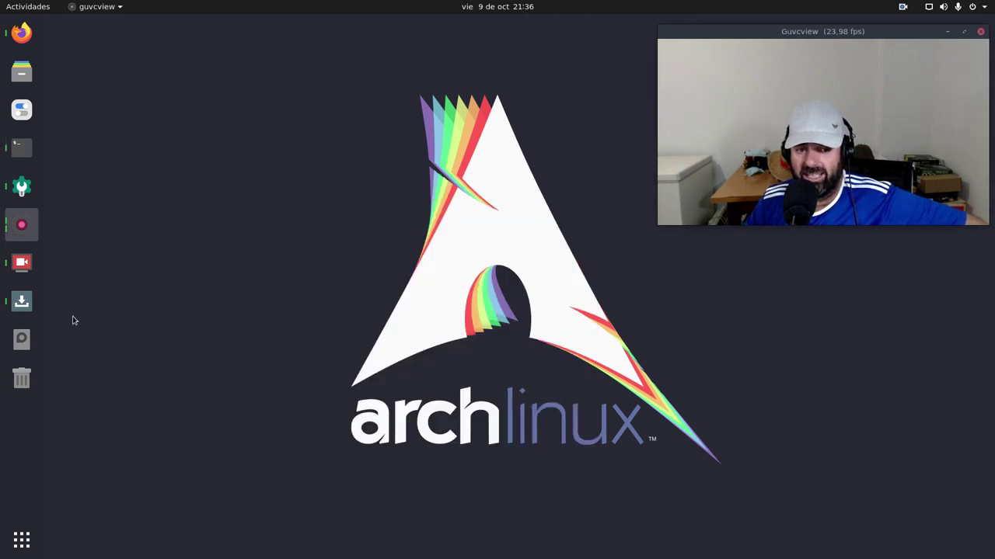
Bring up the SimpleScreenRecorder window and reposition it on the desktop.
left_click(22, 262)
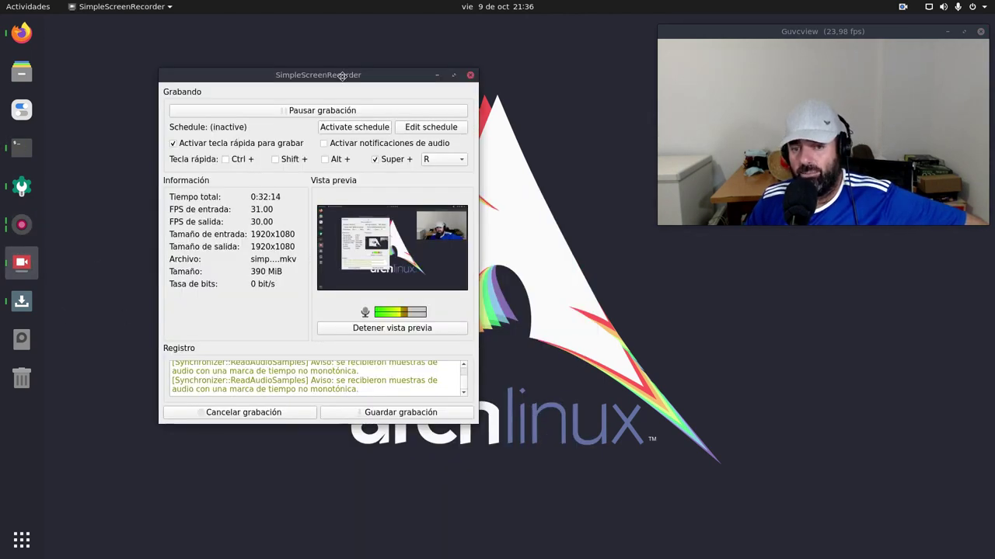
left_click_drag(342, 75, 339, 88)
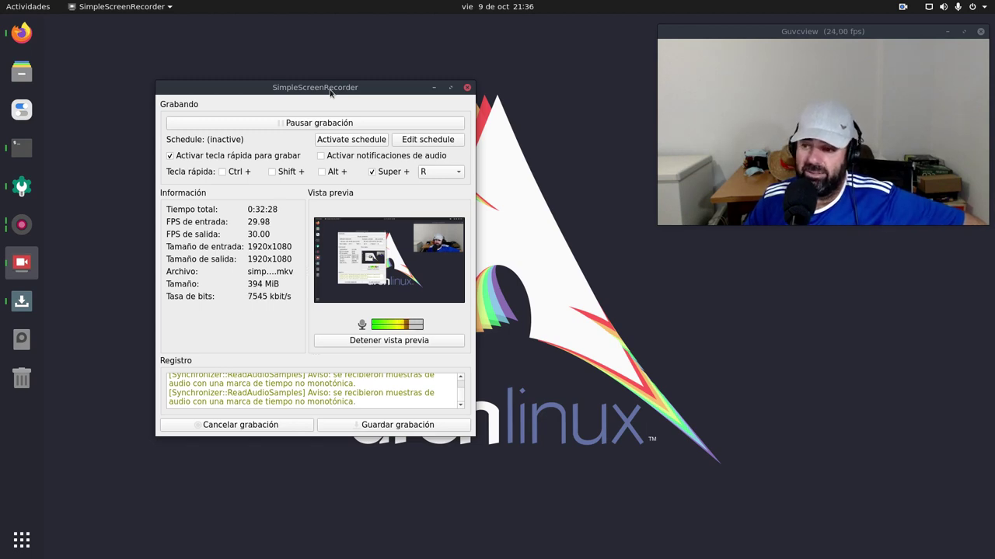
left_click_drag(304, 88, 285, 72)
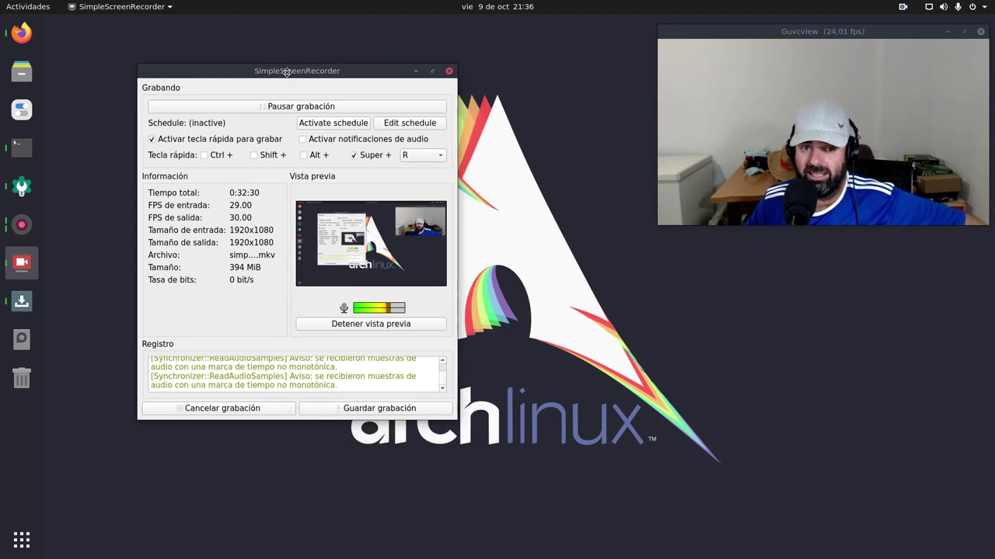